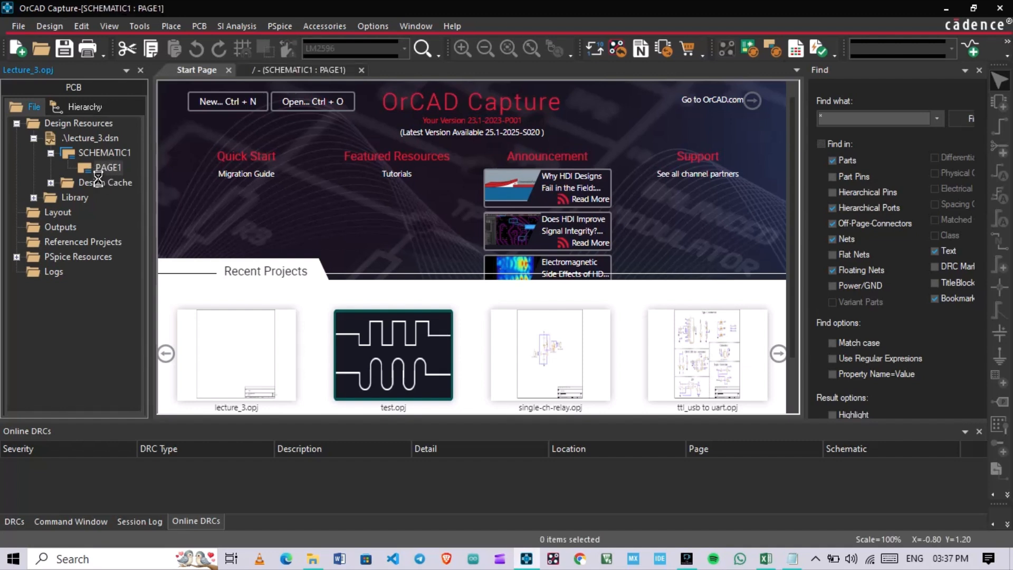
{"action": "scroll", "coordinate": [432, 182], "scroll_direction": "down", "scroll_amount": 3, "text": "ctrl"}
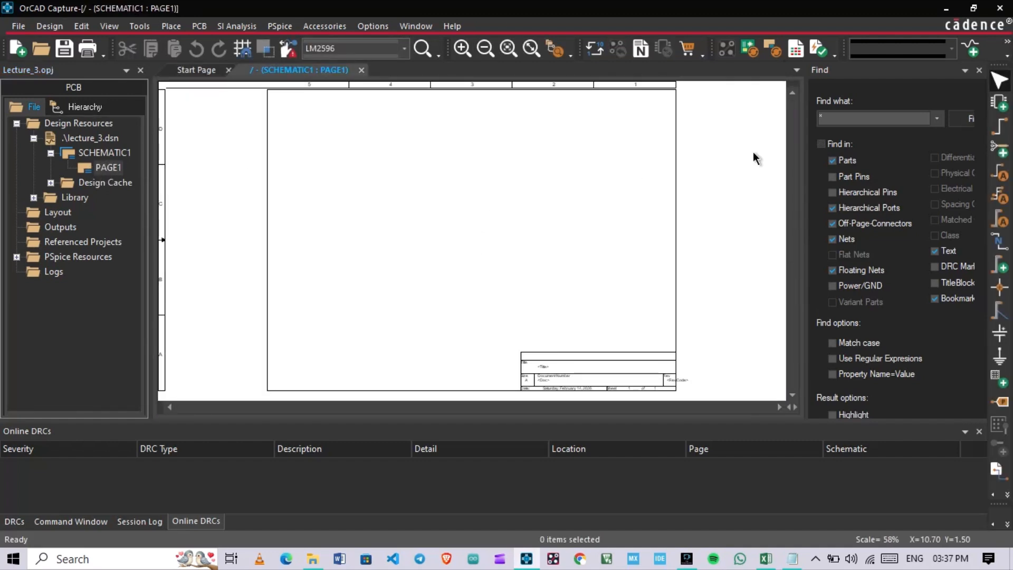
{"action": "scroll", "coordinate": [475, 248], "scroll_direction": "up", "scroll_amount": 3, "text": "ctrl"}
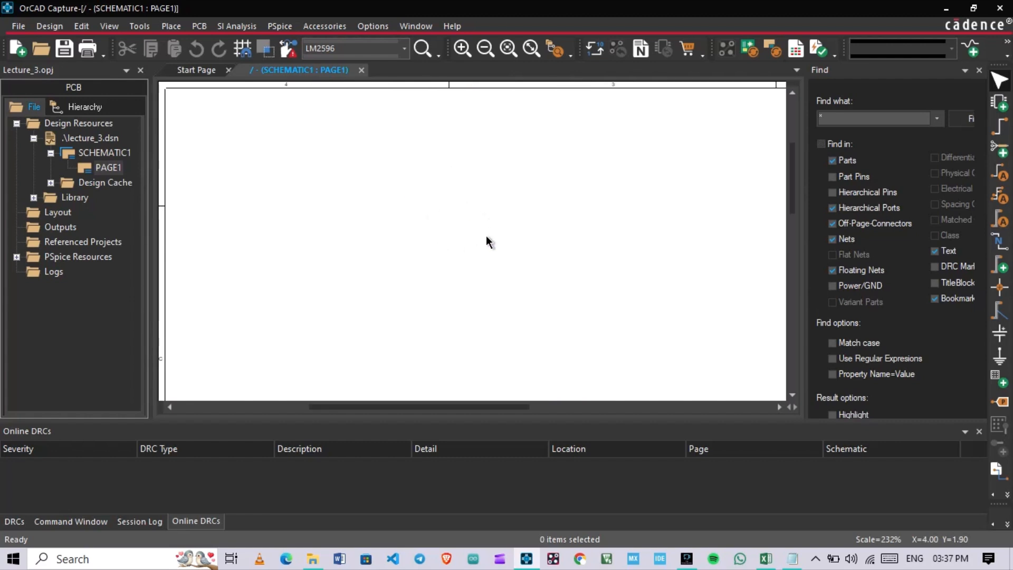
{"action": "right_click", "coordinate": [440, 186]}
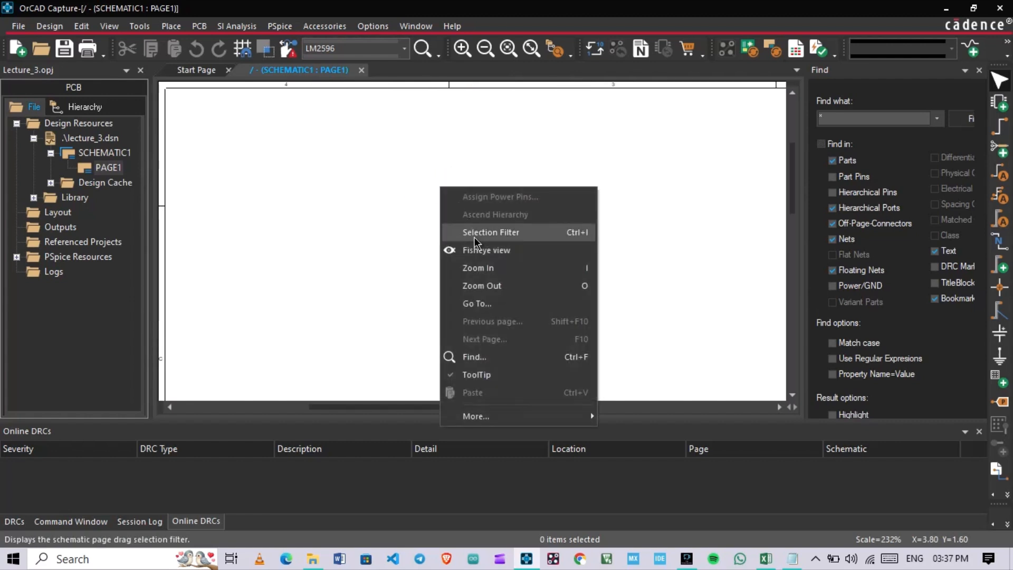
{"action": "left_click", "coordinate": [475, 251]}
{"action": "scroll", "coordinate": [478, 205], "scroll_direction": "down", "scroll_amount": 1, "text": "ctrl"}
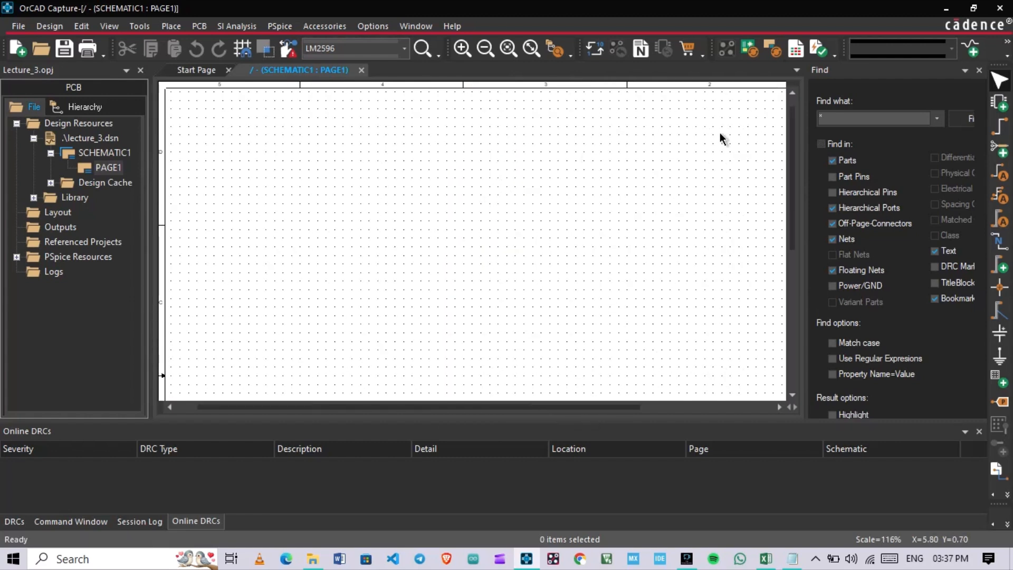
- Start placing a part, look up LM2596 and browse the neighbouring entries in the part list
{"action": "left_click", "coordinate": [999, 101]}
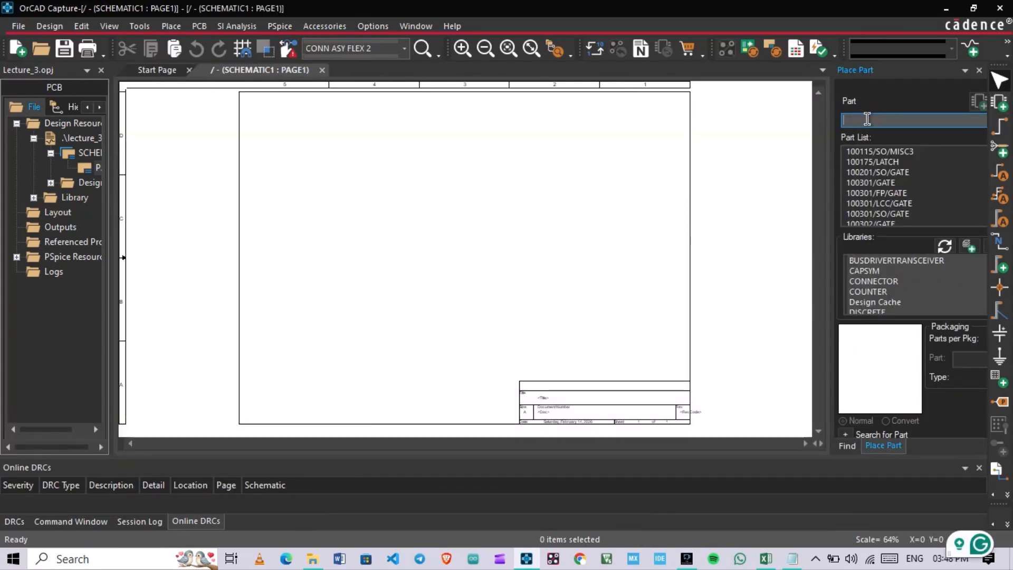
{"action": "type", "text": "lm2596"}
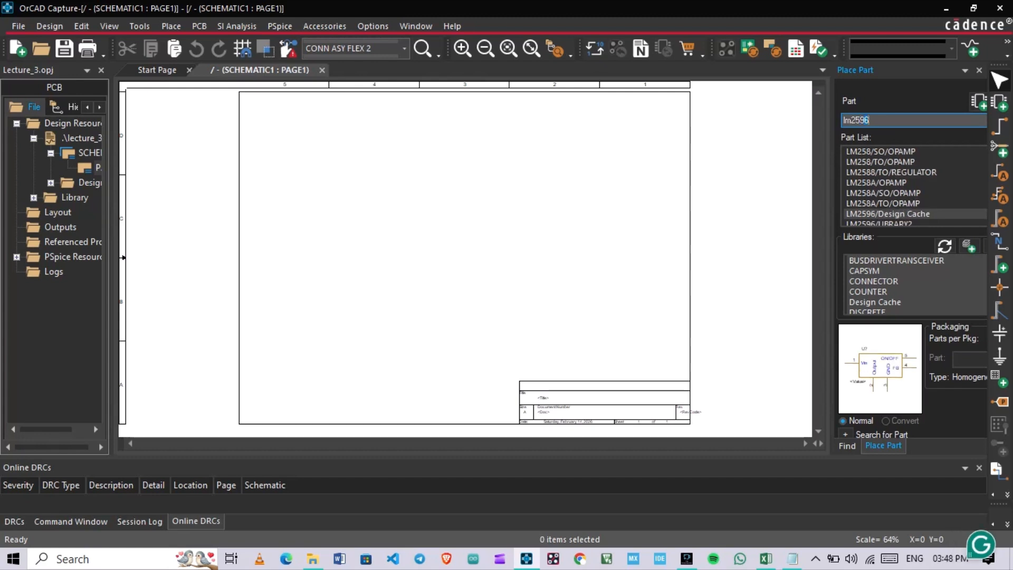
{"action": "left_click", "coordinate": [937, 223]}
{"action": "key", "text": "Down"}
{"action": "key", "text": "Up"}
{"action": "key", "text": "Up"}
{"action": "key", "text": "Up"}
{"action": "key", "text": "Up"}
{"action": "key", "text": "Up"}
{"action": "key", "text": "Up"}
{"action": "key", "text": "Up"}
{"action": "key", "text": "Up"}
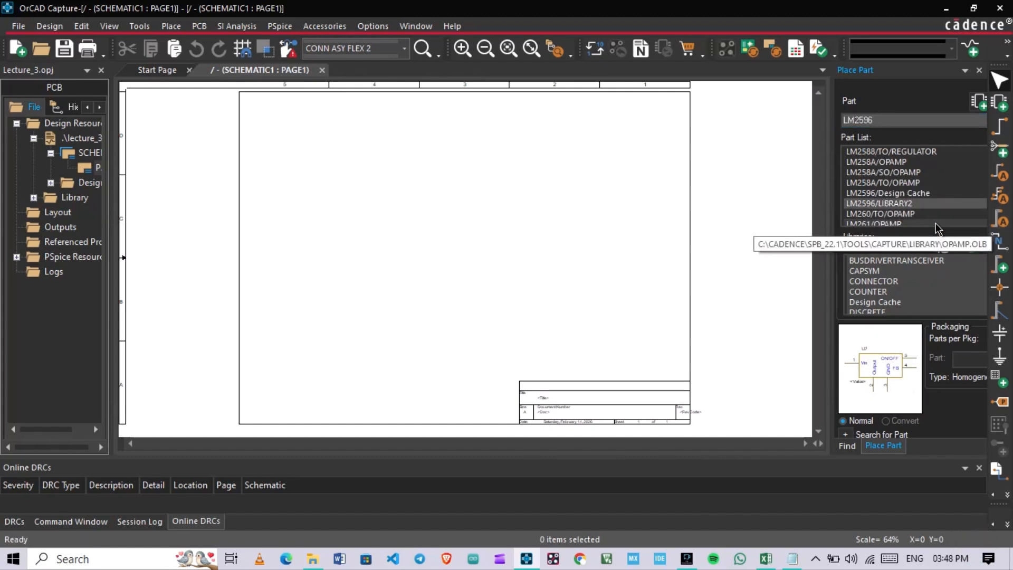
{"action": "key", "text": "Down"}
{"action": "key", "text": "Down"}
{"action": "key", "text": "Down"}
{"action": "key", "text": "Up"}
{"action": "key", "text": "Down"}
{"action": "key", "text": "Down"}
{"action": "key", "text": "Down"}
{"action": "key", "text": "Down"}
{"action": "key", "text": "Down"}
{"action": "key", "text": "Down"}
{"action": "key", "text": "Down"}
{"action": "key", "text": "Down"}
{"action": "key", "text": "Down"}
{"action": "key", "text": "Down"}
{"action": "key", "text": "Down"}
{"action": "key", "text": "Down"}
{"action": "key", "text": "Down"}
{"action": "key", "text": "Down"}
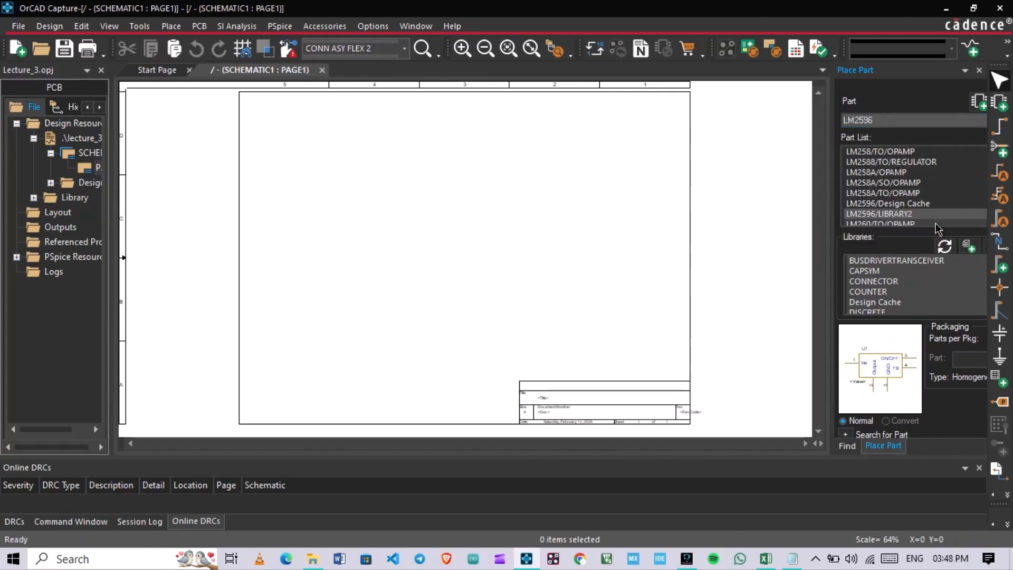
{"action": "key", "text": "Down"}
{"action": "key", "text": "Down"}
{"action": "key", "text": "Down"}
{"action": "key", "text": "Down"}
{"action": "key", "text": "Down"}
{"action": "key", "text": "Down"}
{"action": "key", "text": "Down"}
{"action": "key", "text": "Down"}
{"action": "key", "text": "Down"}
{"action": "key", "text": "Down"}
{"action": "key", "text": "Down"}
{"action": "key", "text": "Down"}
{"action": "key", "text": "Down"}
{"action": "key", "text": "Down"}
{"action": "key", "text": "Down"}
{"action": "key", "text": "Down"}
{"action": "key", "text": "Down"}
{"action": "key", "text": "Down"}
{"action": "key", "text": "Down"}
{"action": "key", "text": "Down"}
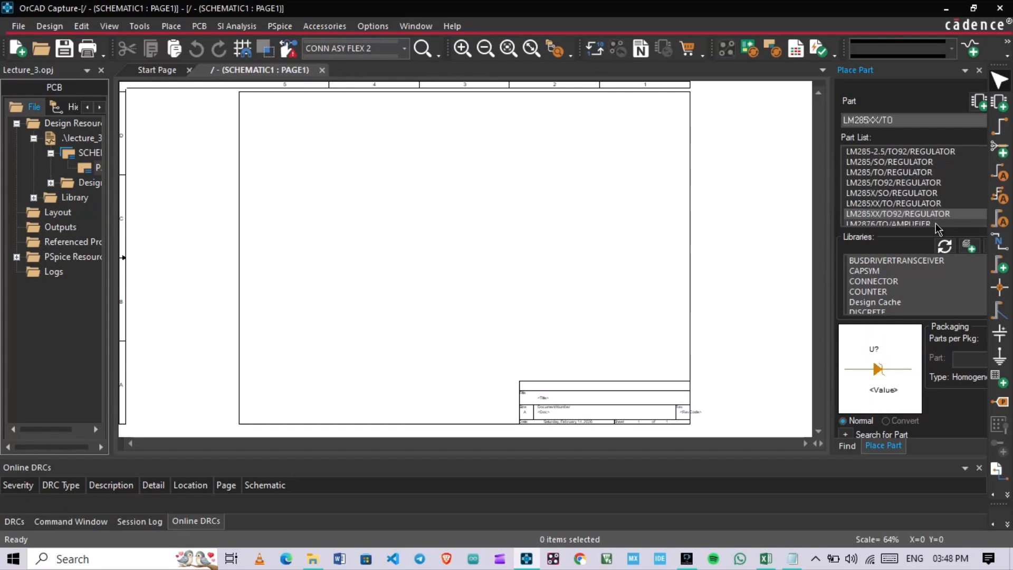
- Add all the library files from the Cadence_lib folder inside the Cadence folder on drive D to the part libraries
{"action": "left_click", "coordinate": [965, 253]}
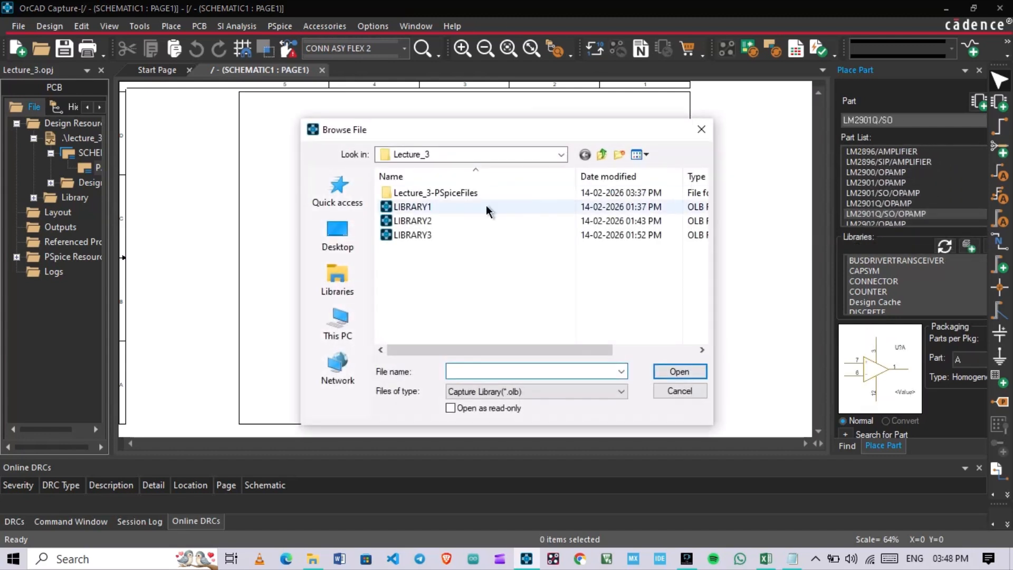
{"action": "left_click", "coordinate": [338, 323]}
{"action": "double_click", "coordinate": [464, 253]}
{"action": "left_click", "coordinate": [498, 231]}
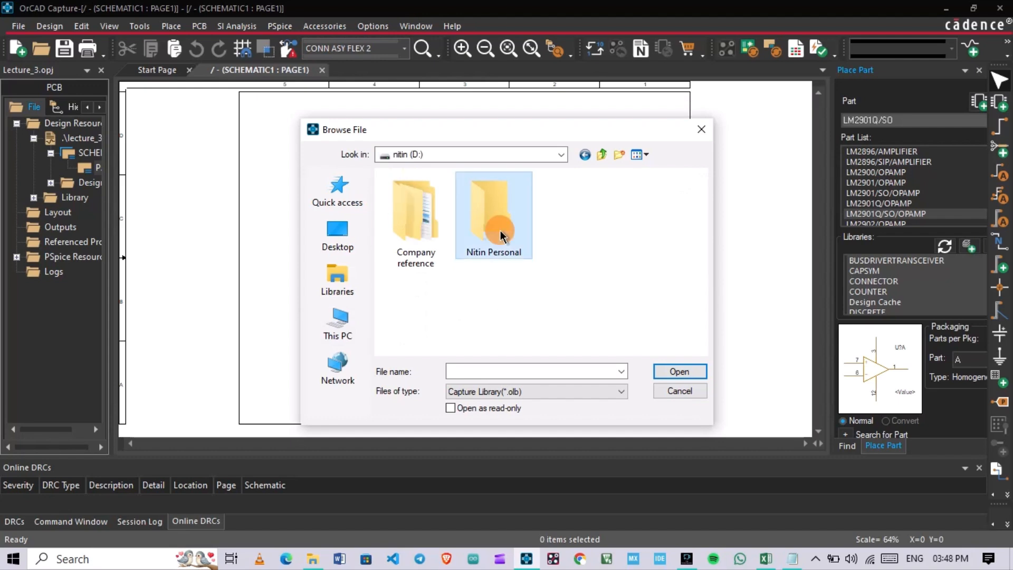
{"action": "key", "text": "Return"}
{"action": "double_click", "coordinate": [436, 261]}
{"action": "left_click", "coordinate": [430, 206]}
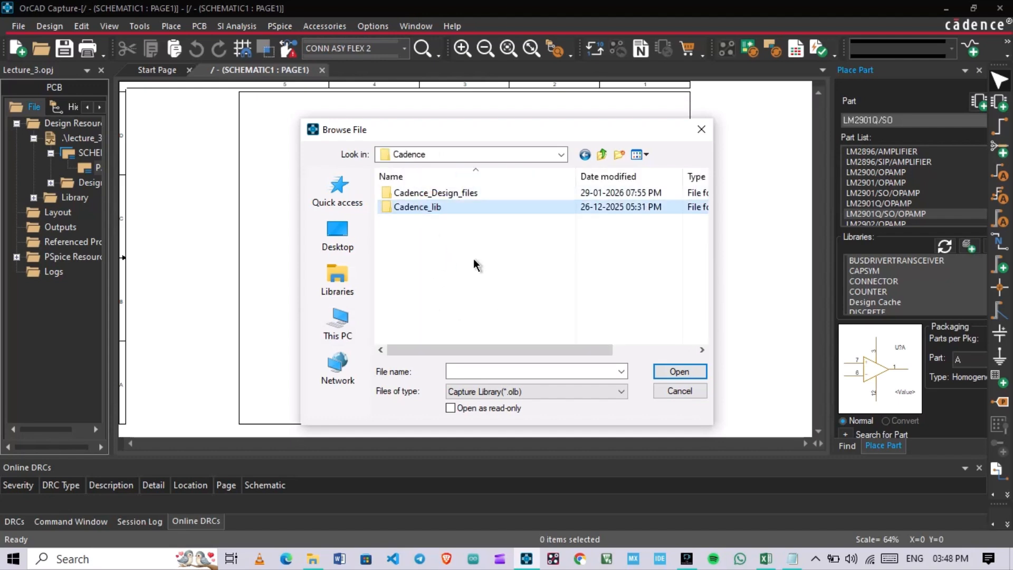
{"action": "double_click", "coordinate": [489, 208]}
{"action": "key", "text": "ctrl+a"}
{"action": "left_click", "coordinate": [676, 371]}
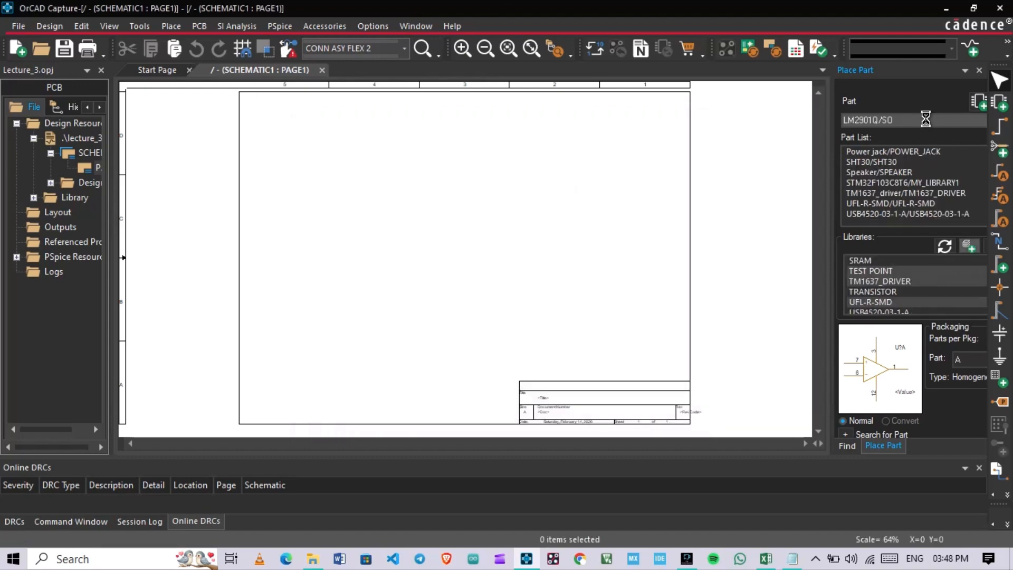
- Place one LM2596 from the LM2596 library in the upper middle of the schematic page
{"action": "type", "text": "2596"}
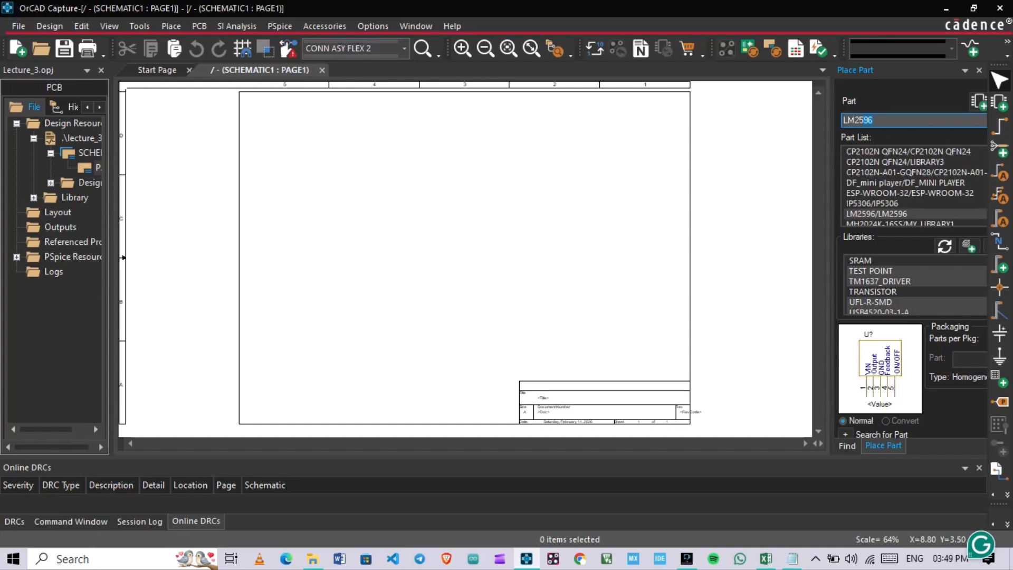
{"action": "key", "text": "Return"}
{"action": "left_click", "coordinate": [432, 211]}
- Place two CAP capacitors from the Design Cache side by side above and to the right of the LM2596
{"action": "left_click", "coordinate": [880, 119]}
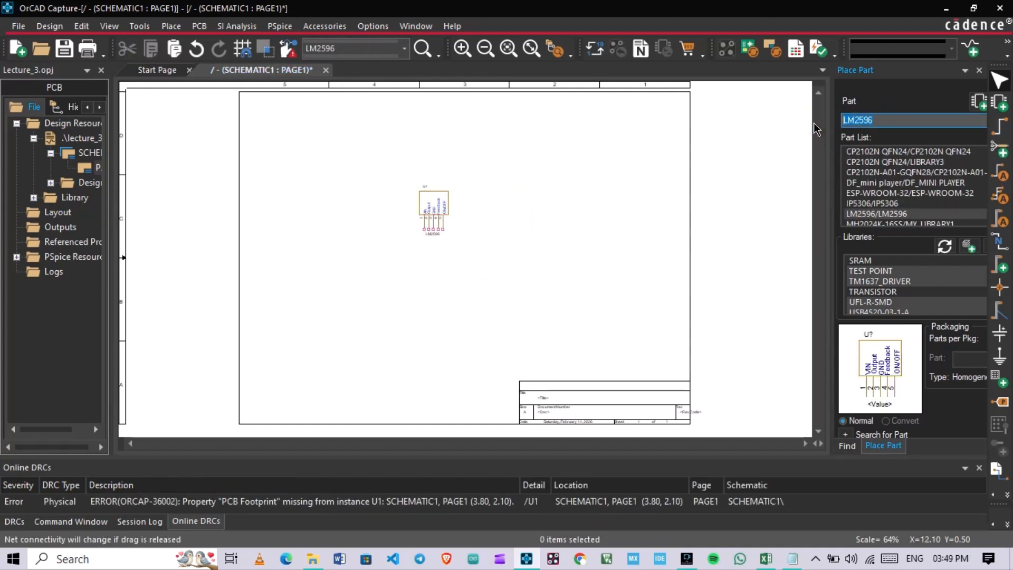
{"action": "type", "text": "caps"}
{"action": "key", "text": "Return"}
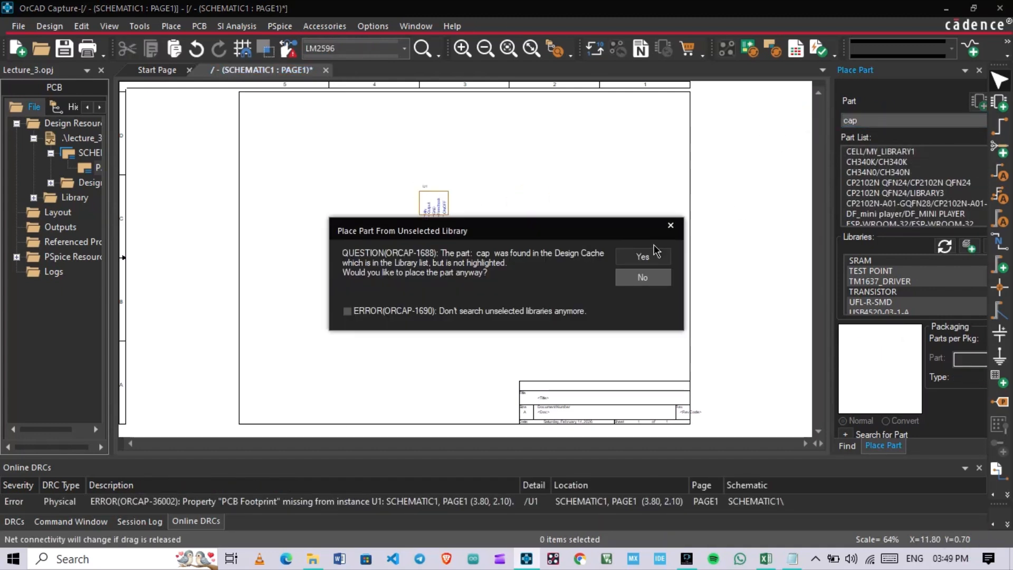
{"action": "left_click", "coordinate": [642, 256]}
{"action": "left_click", "coordinate": [882, 122]}
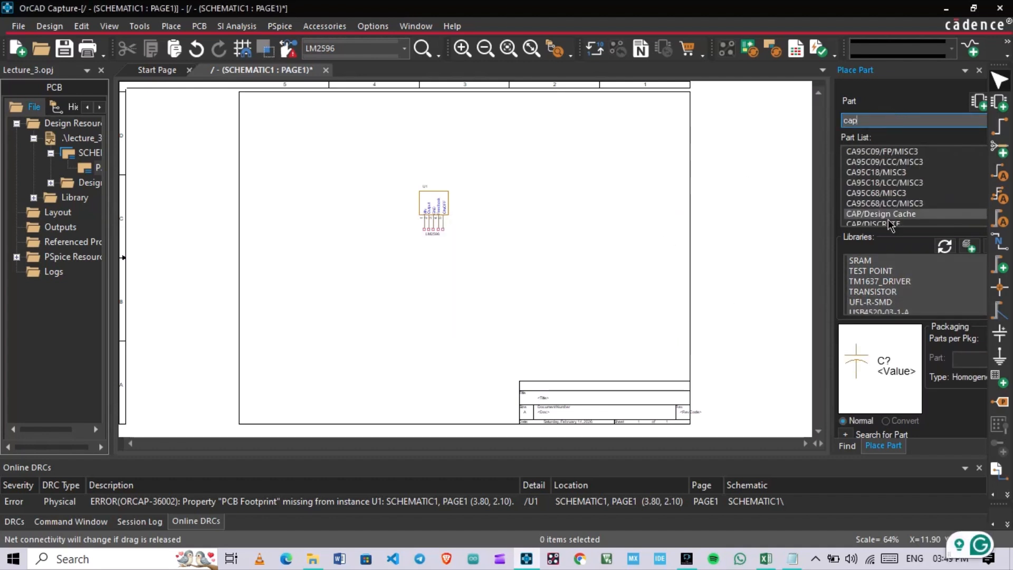
{"action": "key", "text": "Return"}
{"action": "left_click", "coordinate": [490, 146]}
{"action": "left_click", "coordinate": [528, 142]}
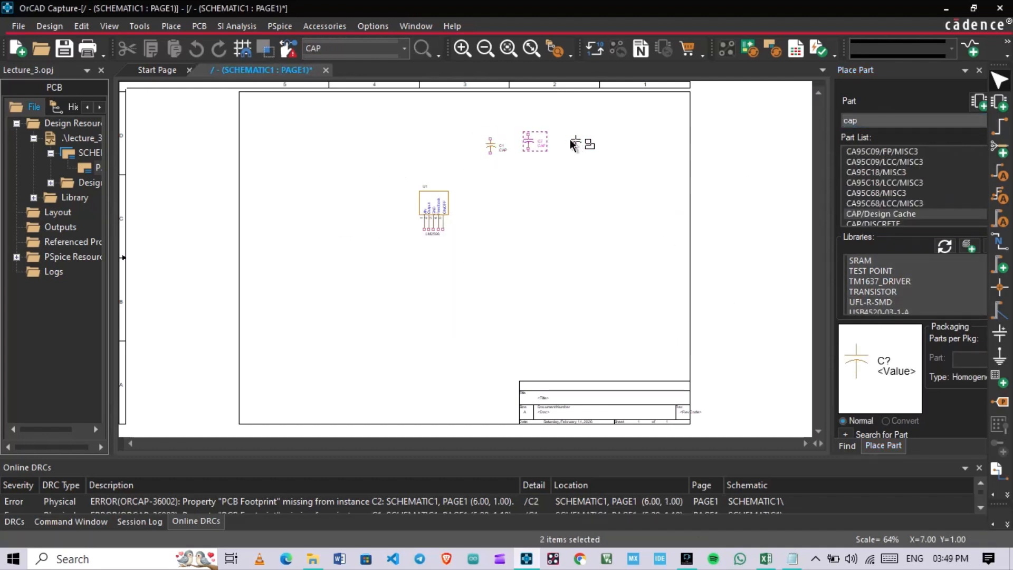
{"action": "key", "text": "Escape"}
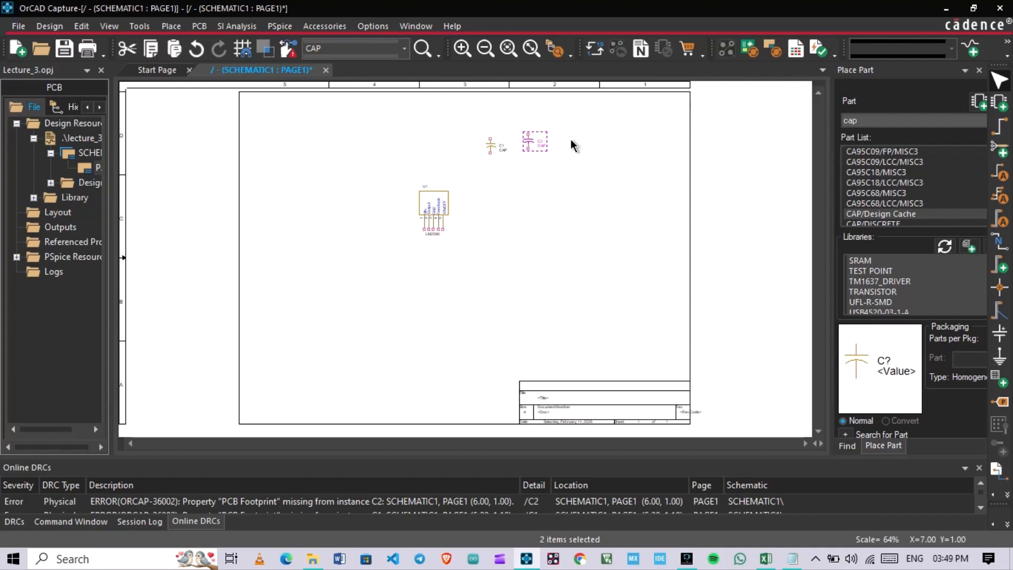
- Place one CAP NP capacitor from the DISCRETE library just left of the two CAP capacitors
{"action": "scroll", "coordinate": [877, 216], "scroll_direction": "down", "scroll_amount": 1}
{"action": "double_click", "coordinate": [877, 213]}
{"action": "left_click", "coordinate": [457, 137]}
{"action": "key", "text": "Escape"}
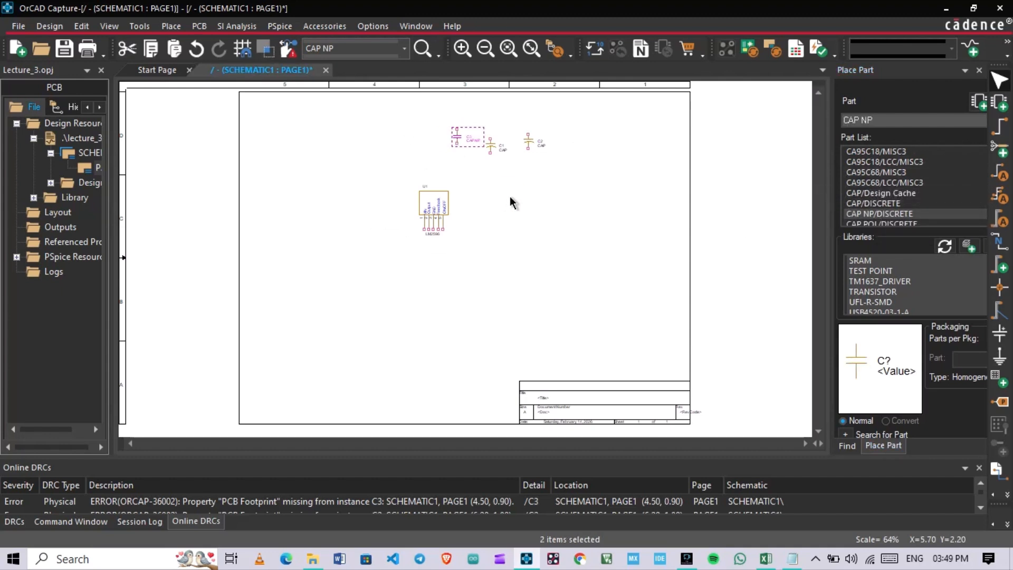
- Place one LED from the Design Cache to the right of the capacitors
{"action": "left_click", "coordinate": [893, 120]}
{"action": "type", "text": "led"}
{"action": "key", "text": "Return"}
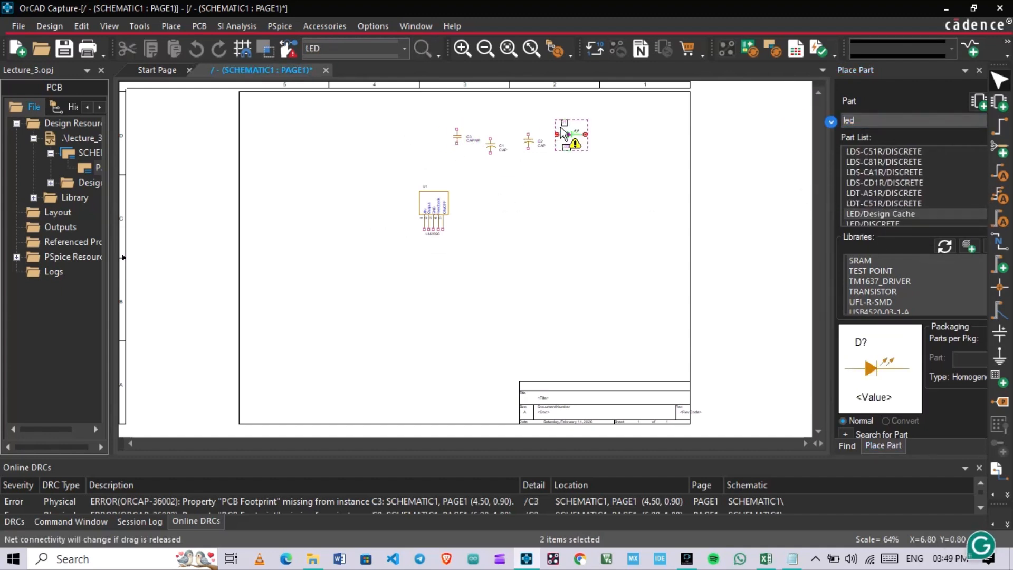
{"action": "left_click", "coordinate": [571, 135]}
{"action": "key", "text": "Escape"}
- Place one RESISTOR from the Design Cache to the right of the LED
{"action": "left_click", "coordinate": [897, 120]}
{"action": "type", "text": "resis"}
{"action": "key", "text": "Return"}
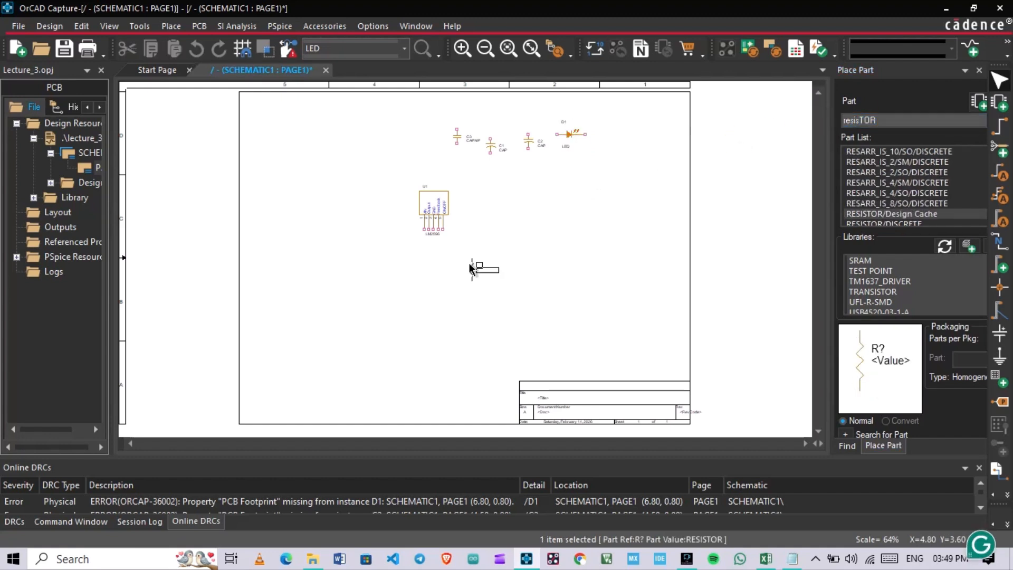
{"action": "left_click", "coordinate": [607, 131]}
- Find RESISTOR VAR in the part list and place one from the Design Cache below the fixed resistor
{"action": "left_click", "coordinate": [875, 119]}
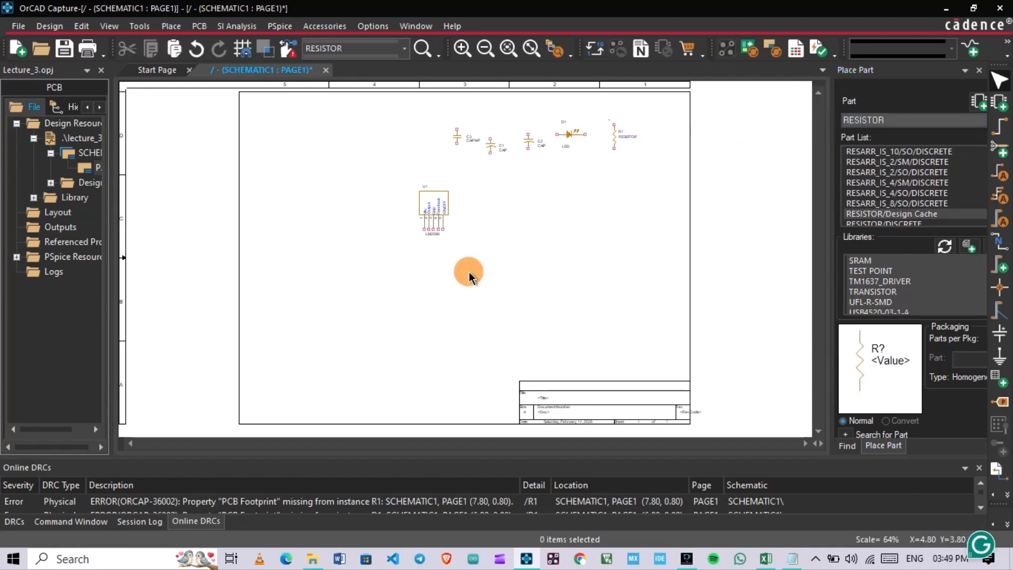
{"action": "key", "text": "Down"}
{"action": "key", "text": "Down"}
{"action": "key", "text": "Down"}
{"action": "key", "text": "Down"}
{"action": "key", "text": "Down"}
{"action": "key", "text": "Down"}
{"action": "key", "text": "Down"}
{"action": "key", "text": "Down"}
{"action": "key", "text": "Down"}
{"action": "key", "text": "Down"}
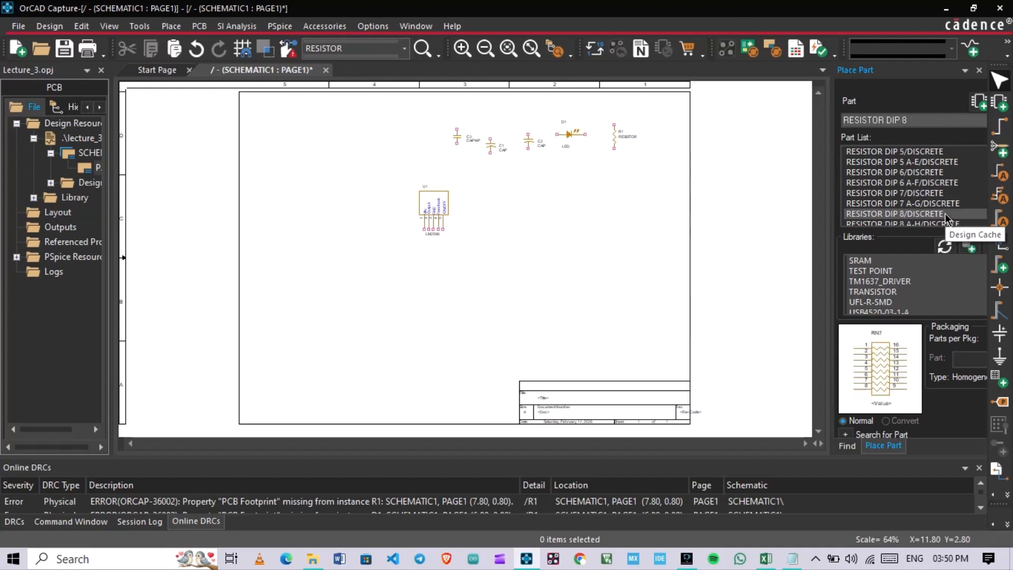
{"action": "key", "text": "Down"}
{"action": "key", "text": "Down"}
{"action": "key", "text": "Down"}
{"action": "key", "text": "Down"}
{"action": "key", "text": "Down"}
{"action": "key", "text": "Down"}
{"action": "key", "text": "Down"}
{"action": "key", "text": "Down"}
{"action": "key", "text": "Down"}
{"action": "key", "text": "Down"}
{"action": "key", "text": "Down"}
{"action": "key", "text": "Down"}
{"action": "key", "text": "Down"}
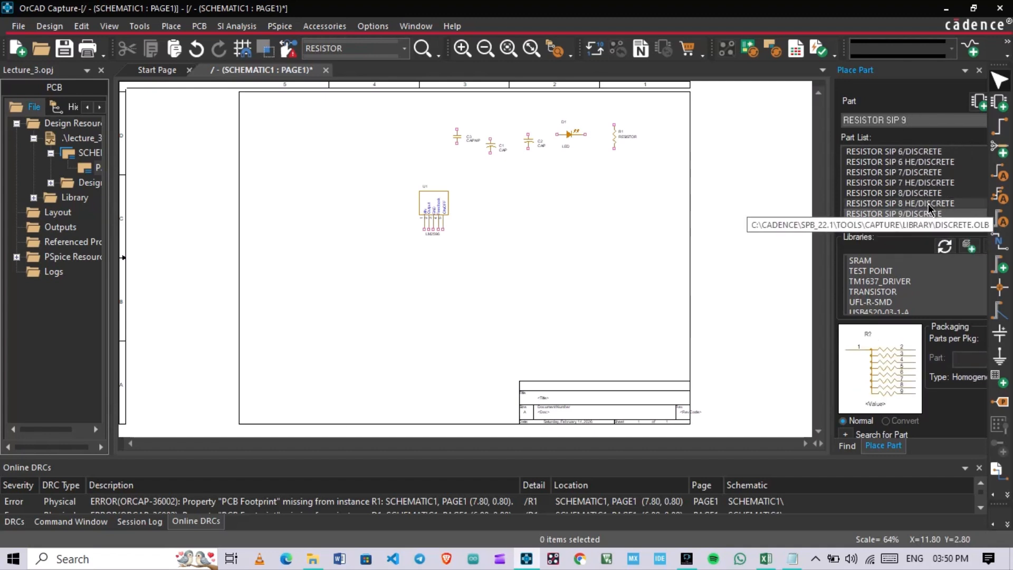
{"action": "key", "text": "Down"}
{"action": "key", "text": "Down"}
{"action": "key", "text": "Down"}
{"action": "key", "text": "Return"}
{"action": "left_click", "coordinate": [630, 172]}
{"action": "key", "text": "Escape"}
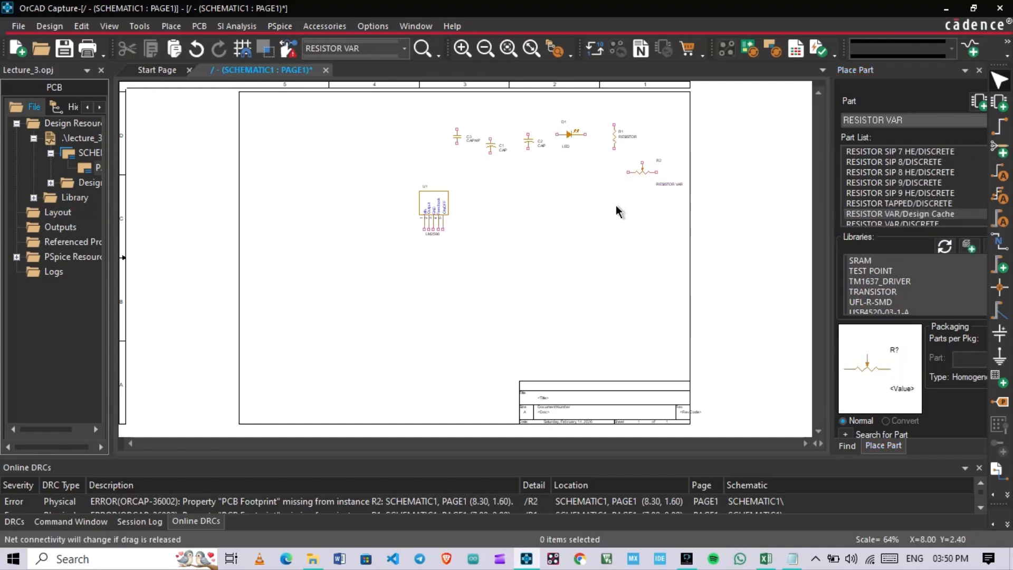
- Place one INDUCTOR from the Design Cache above and to the left of the LM2596
{"action": "left_click", "coordinate": [907, 120]}
{"action": "type", "text": "induCTOR"}
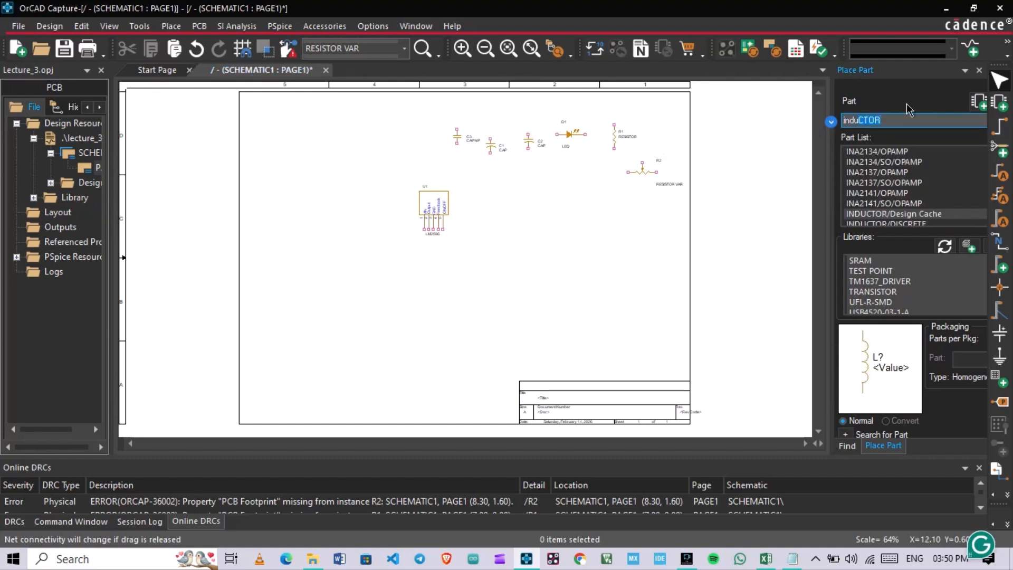
{"action": "key", "text": "Return"}
{"action": "left_click", "coordinate": [375, 129]}
{"action": "key", "text": "Escape"}
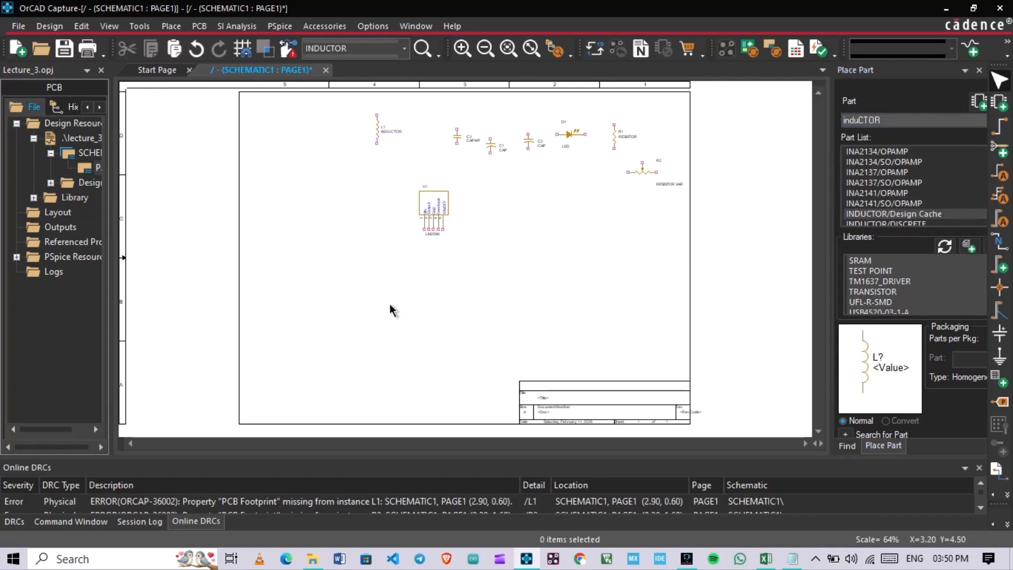
- Place a CONN ASY FLEX 2 connector in the page's upper-left corner and its mirrored B section below the variable resistor
{"action": "left_click", "coordinate": [859, 124]}
{"action": "type", "text": "CONN ASY EDGE 40"}
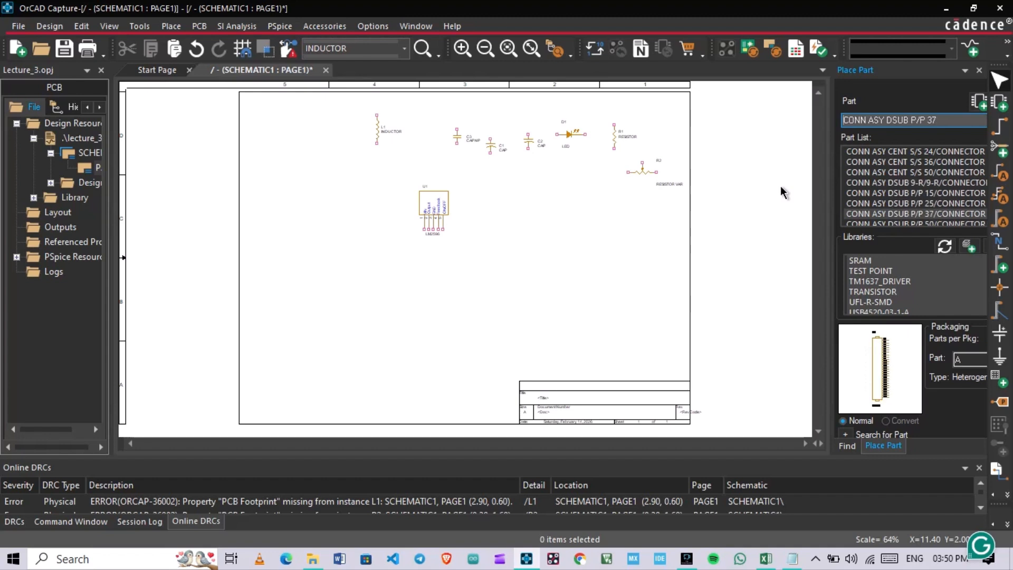
{"action": "type", "text": "conn ASY FLEX 20"}
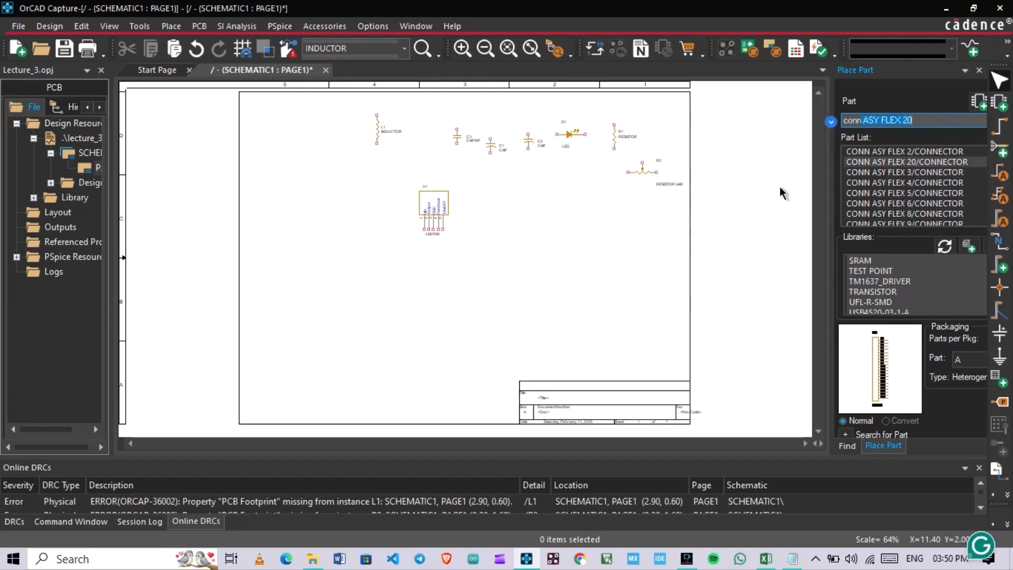
{"action": "key", "text": "Return"}
{"action": "left_click", "coordinate": [267, 126]}
{"action": "left_click", "coordinate": [613, 231]}
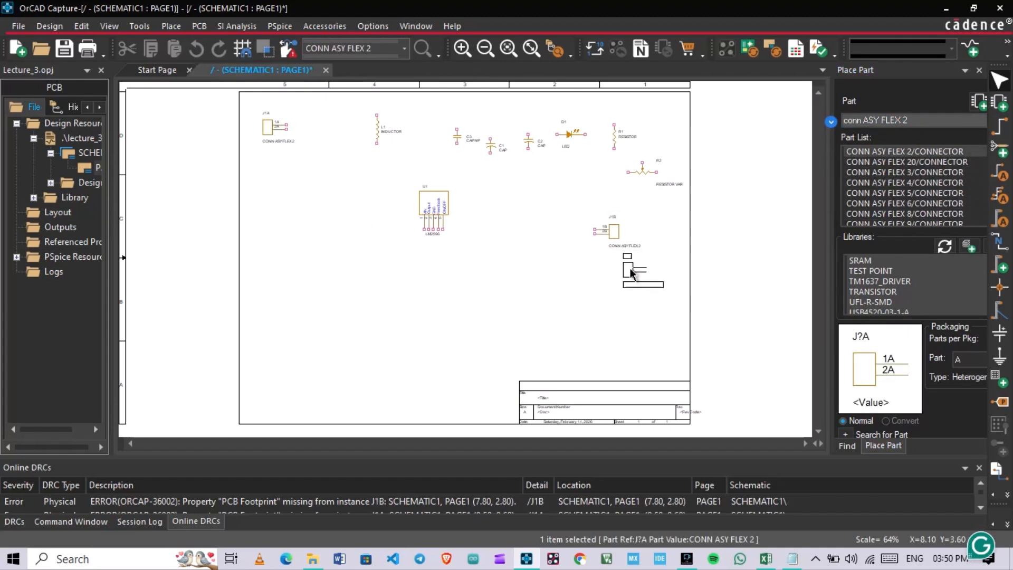
{"action": "left_click", "coordinate": [636, 278]}
{"action": "right_click", "coordinate": [585, 293]}
{"action": "left_click", "coordinate": [646, 13]}
{"action": "key", "text": "ctrl+z"}
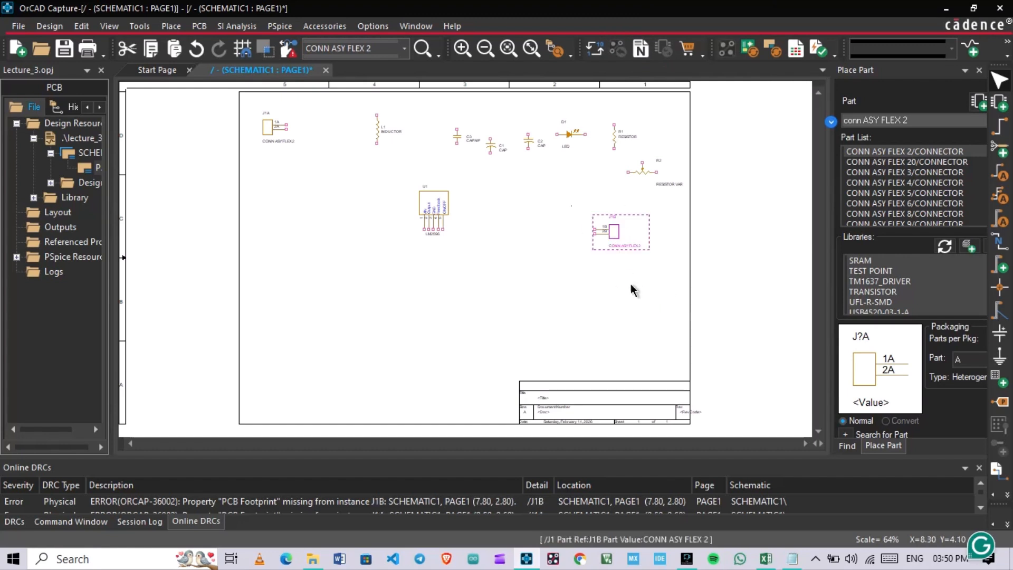
- Place one DIODE from the DISCRETE library above the two CAP capacitors
{"action": "type", "text": "pdioDE"}
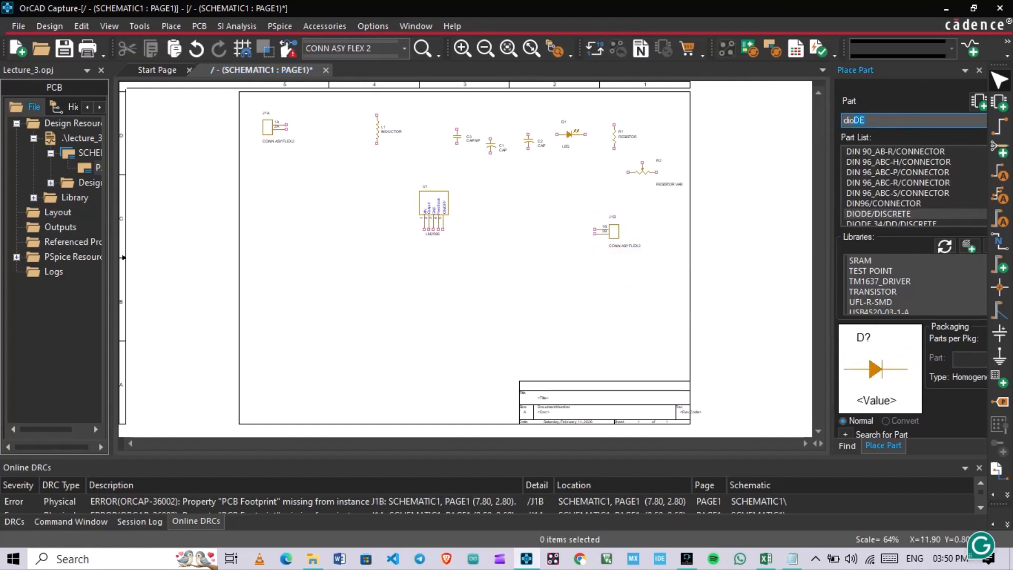
{"action": "key", "text": "Return"}
{"action": "left_click", "coordinate": [498, 110]}
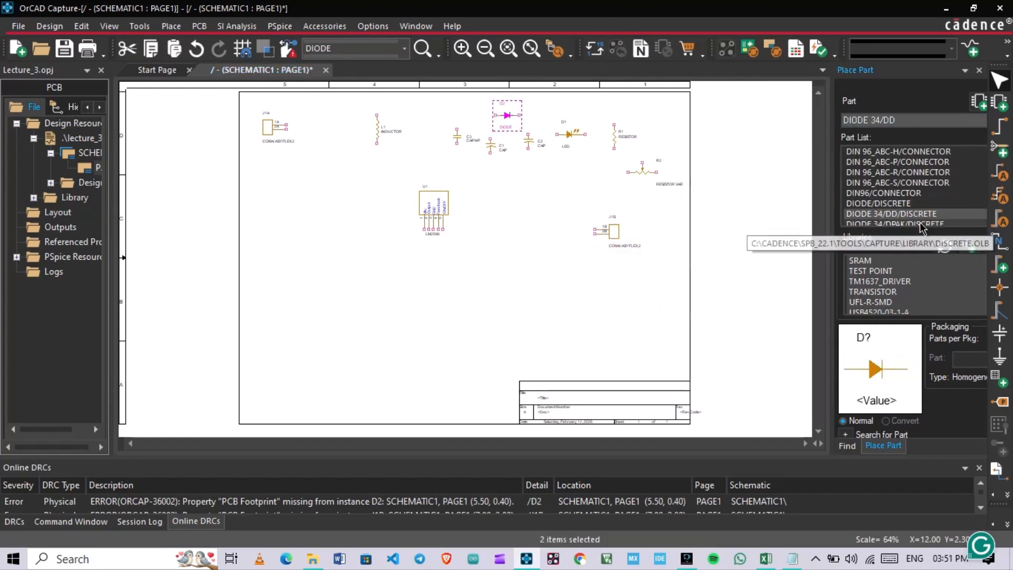
- Place one DIODE SCHOTTKY from the Design Cache below the LED, beside the variable resistor
{"action": "key", "text": "Down"}
{"action": "key", "text": "Down"}
{"action": "key", "text": "Return"}
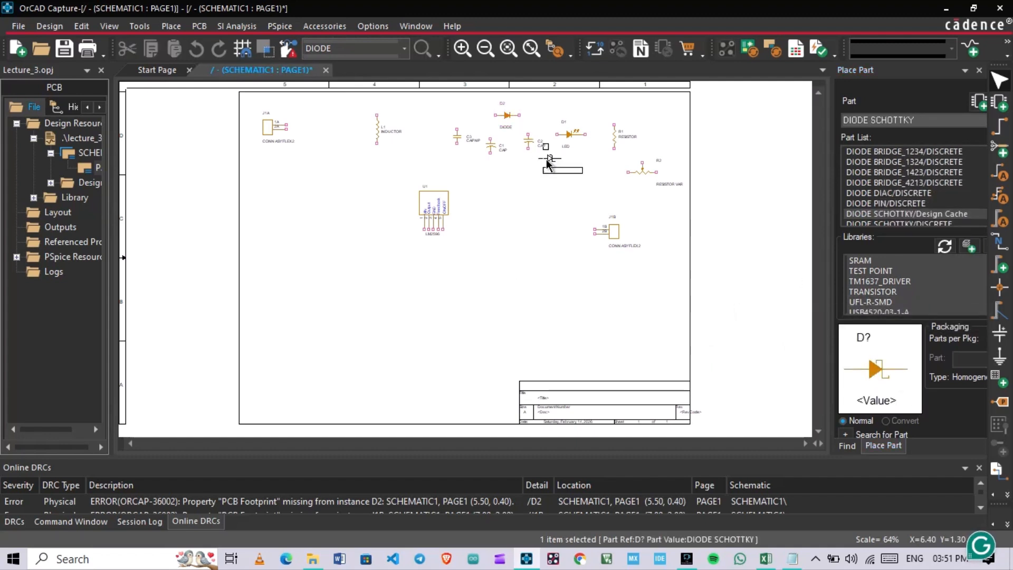
{"action": "left_click", "coordinate": [547, 164]}
{"action": "key", "text": "Escape"}
{"action": "left_click", "coordinate": [571, 256]}
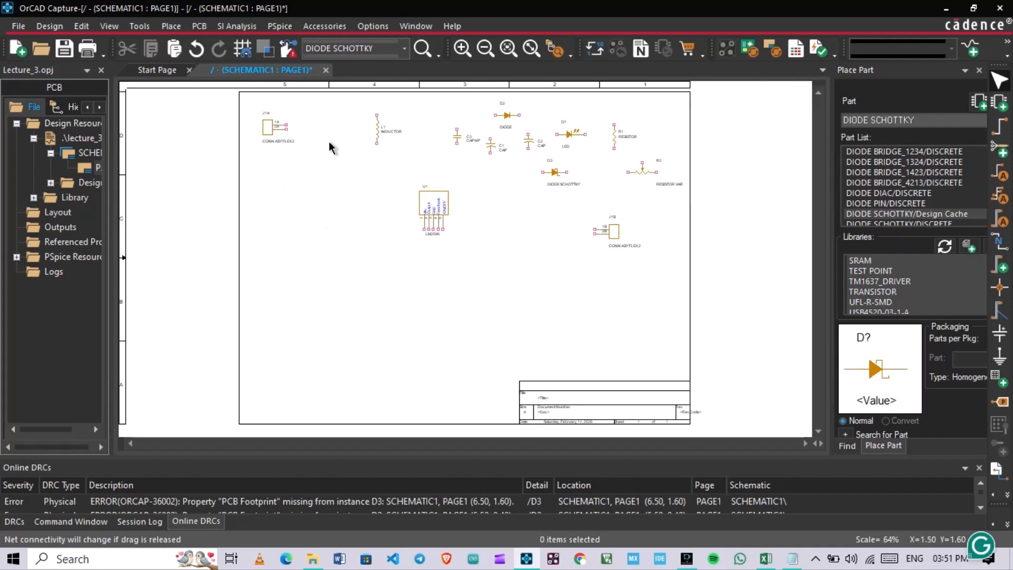
- Move C3 and C1 below the LM2596, placing C3's reference above its plates and its value rotated vertically on its left
{"action": "left_click", "coordinate": [367, 283]}
{"action": "scroll", "coordinate": [393, 256], "scroll_direction": "up", "scroll_amount": 2, "text": "ctrl"}
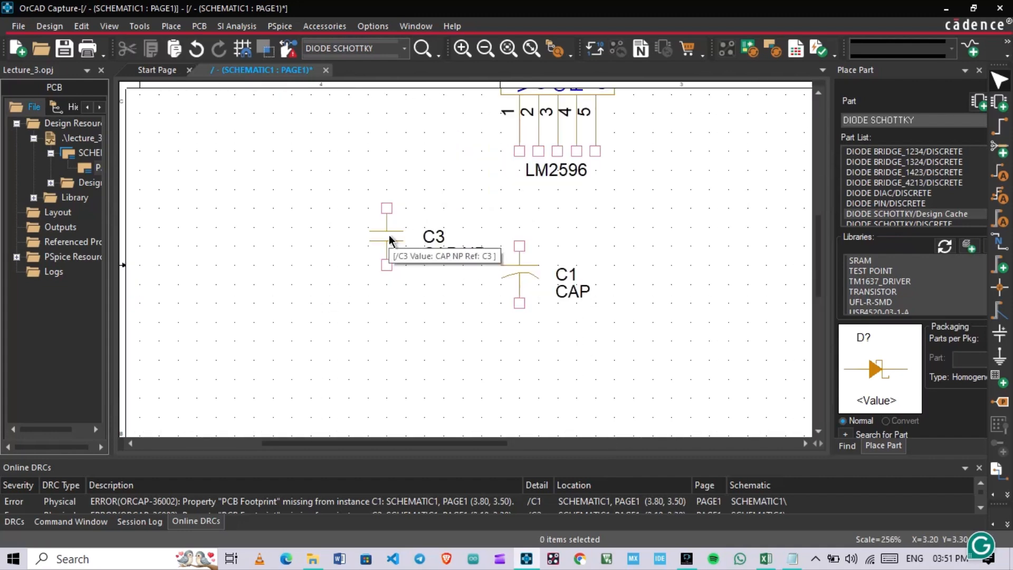
{"action": "mouse_move", "coordinate": [388, 235]}
{"action": "left_mouse_down"}
{"action": "mouse_move", "coordinate": [381, 239]}
{"action": "mouse_move", "coordinate": [406, 243]}
{"action": "left_mouse_up"}
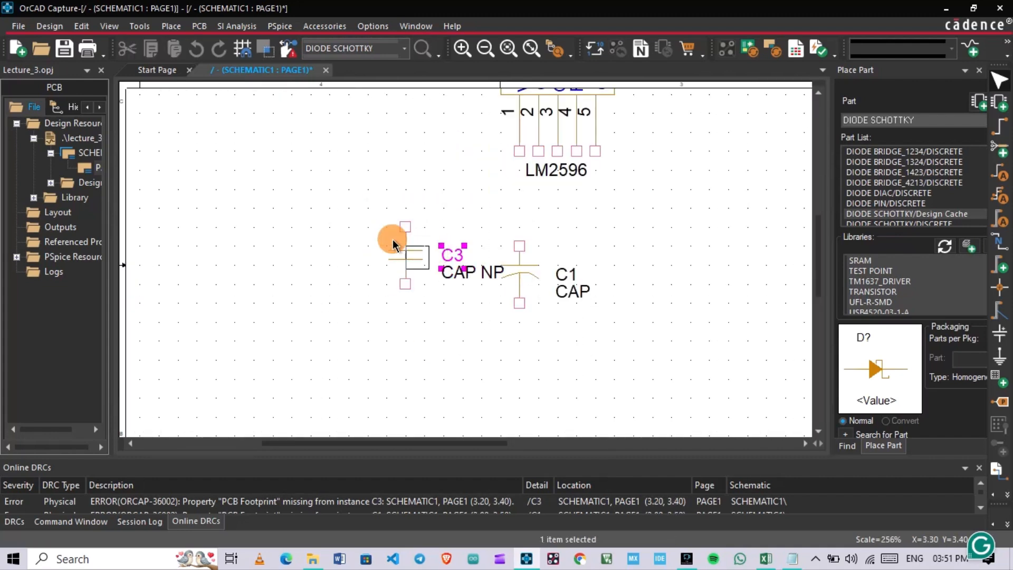
{"action": "left_click_drag", "start_coordinate": [462, 275], "coordinate": [349, 273]}
{"action": "key", "text": "r"}
{"action": "left_click_drag", "start_coordinate": [340, 316], "coordinate": [360, 278]}
{"action": "left_click", "coordinate": [458, 295]}
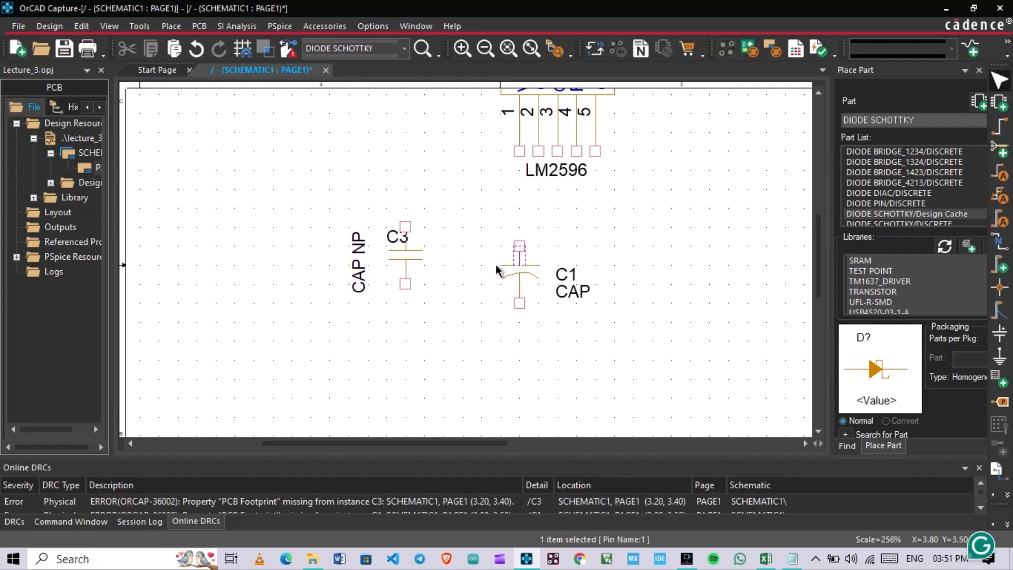
- Align C1 beside C3 at the same height, and shift both capacitors slightly down
{"action": "double_click", "coordinate": [470, 247]}
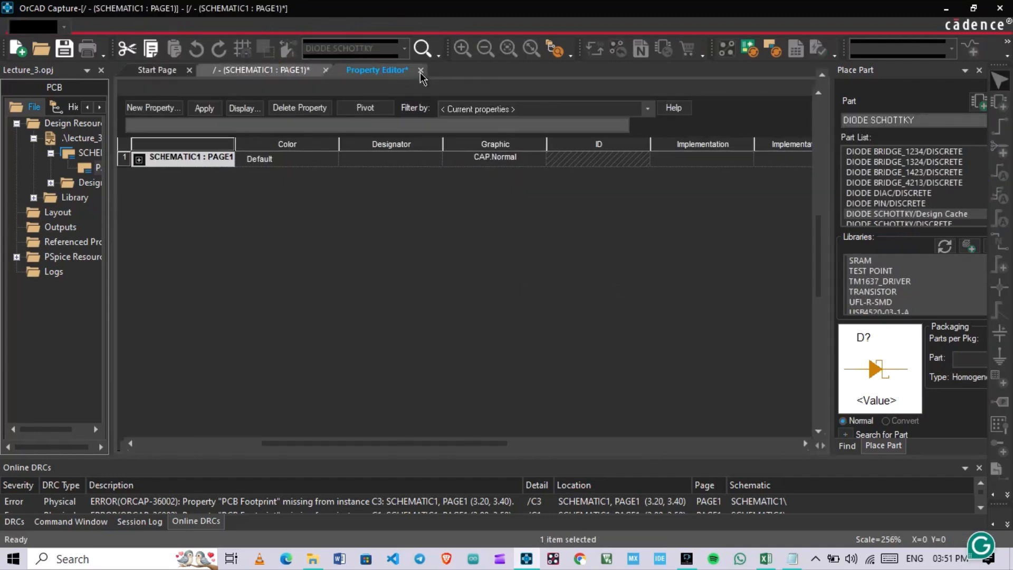
{"action": "left_click", "coordinate": [421, 72]}
{"action": "left_click_drag", "start_coordinate": [516, 278], "coordinate": [479, 248]}
{"action": "left_click", "coordinate": [431, 302]}
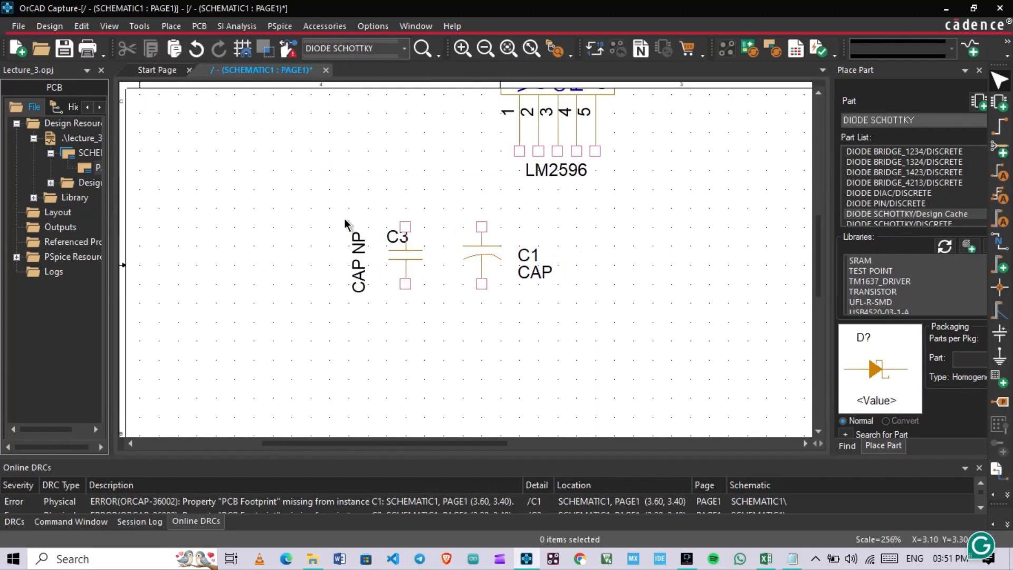
{"action": "left_click_drag", "start_coordinate": [344, 222], "coordinate": [481, 275]}
{"action": "left_click", "coordinate": [626, 221]}
- Wire C3 and C1 in parallel with a loop joining their upper and lower pins, and save the schematic
{"action": "key", "text": "w"}
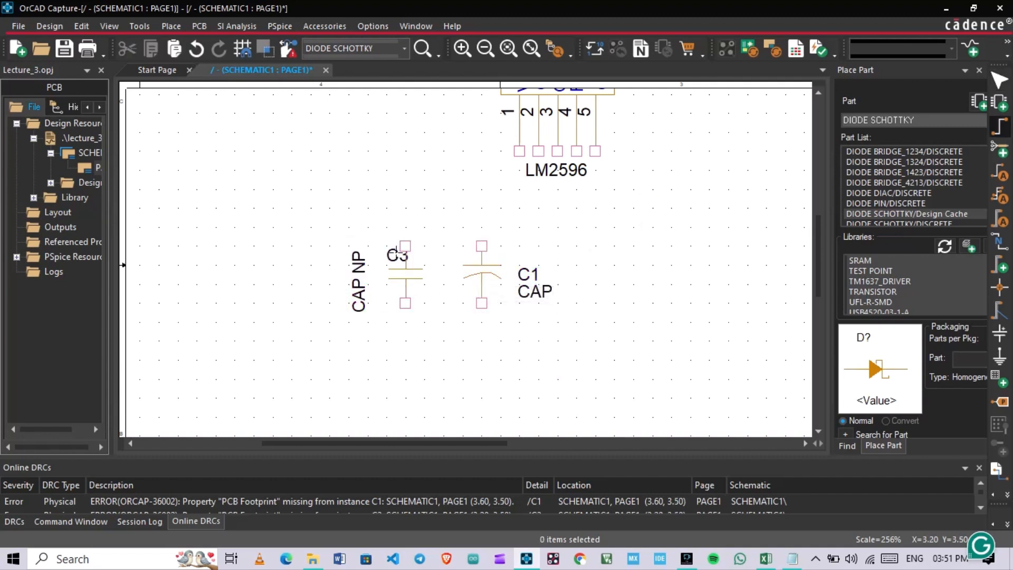
{"action": "left_click", "coordinate": [481, 246]}
{"action": "left_click", "coordinate": [405, 303]}
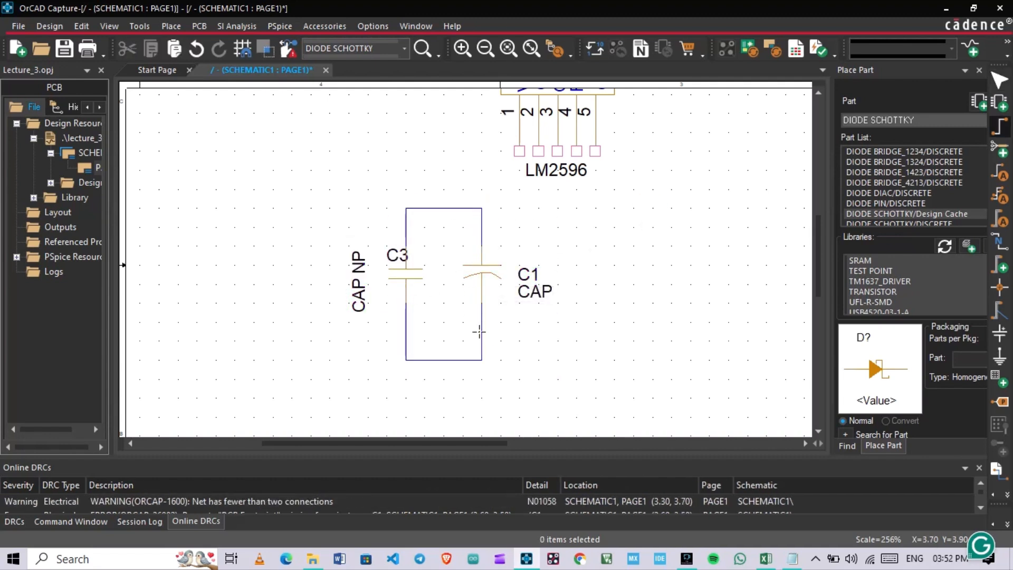
{"action": "key", "text": "ctrl+s"}
- Set C1's value to 100nf, placing its reference at its upper left and the value rotated vertically on its right
{"action": "left_click_drag", "start_coordinate": [532, 278], "coordinate": [496, 248]}
{"action": "left_click", "coordinate": [543, 231]}
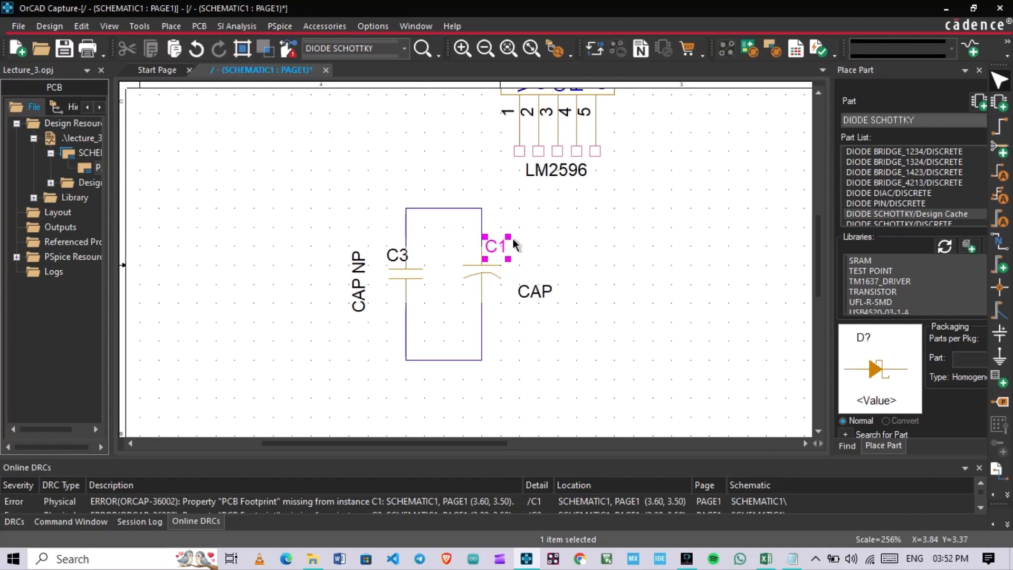
{"action": "double_click", "coordinate": [541, 297]}
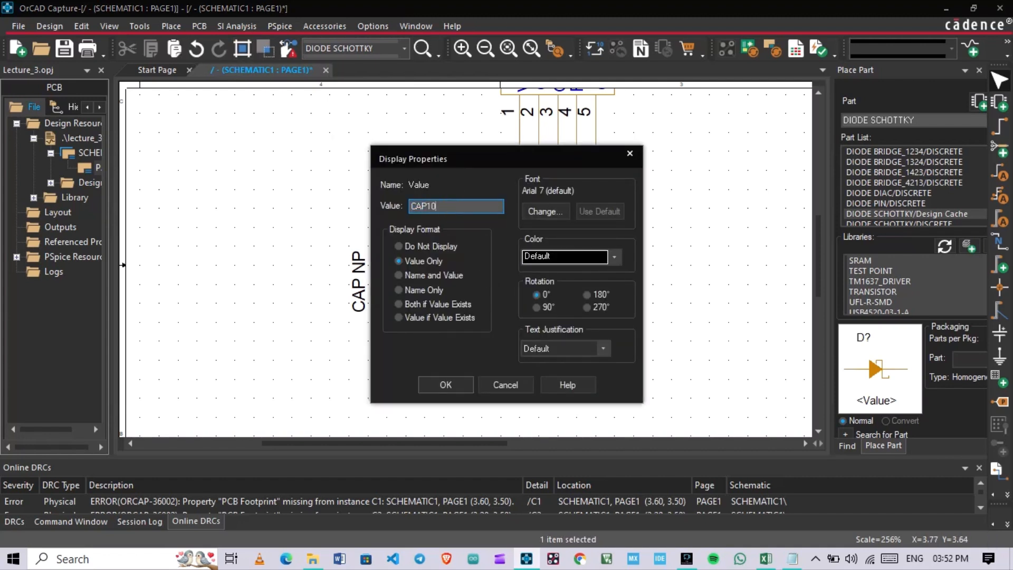
{"action": "key", "text": "Return"}
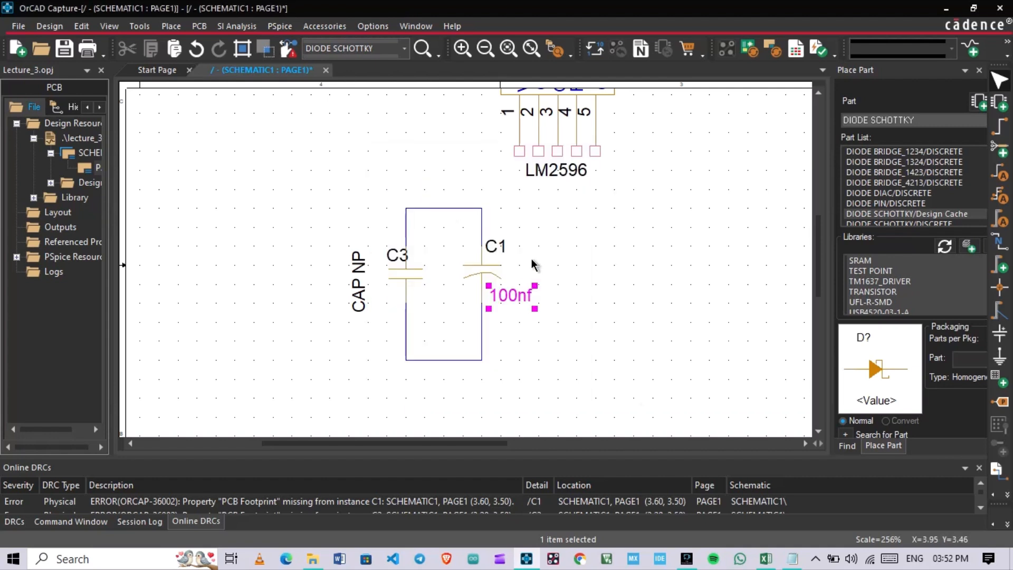
{"action": "left_click_drag", "start_coordinate": [497, 249], "coordinate": [469, 251]}
{"action": "left_click", "coordinate": [522, 280]}
{"action": "left_click_drag", "start_coordinate": [497, 309], "coordinate": [511, 279]}
{"action": "left_click", "coordinate": [563, 264]}
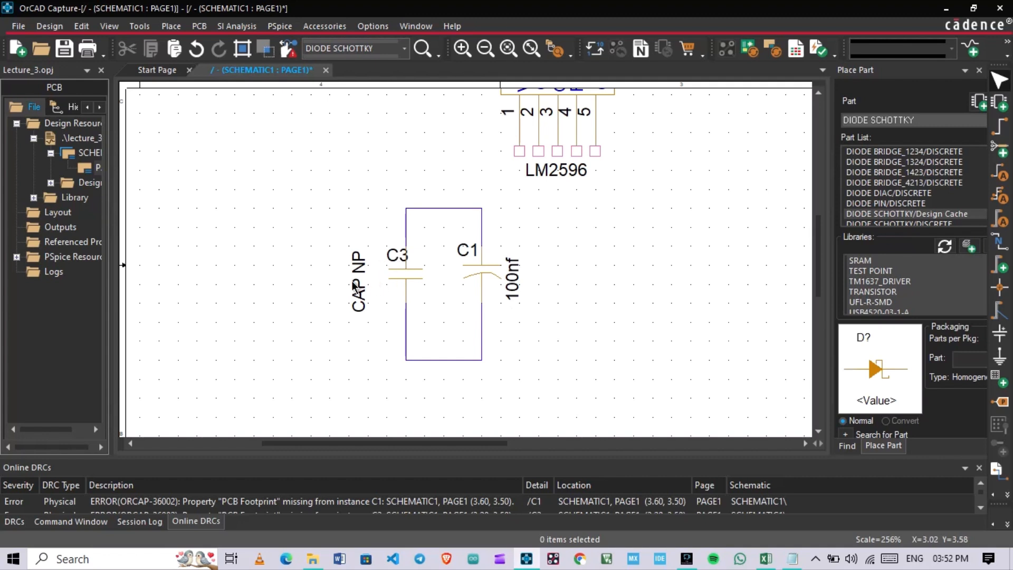
- Set C3's value to 100uf, and place its reference at its upper right and the value close on its left
{"action": "left_click", "coordinate": [391, 257]}
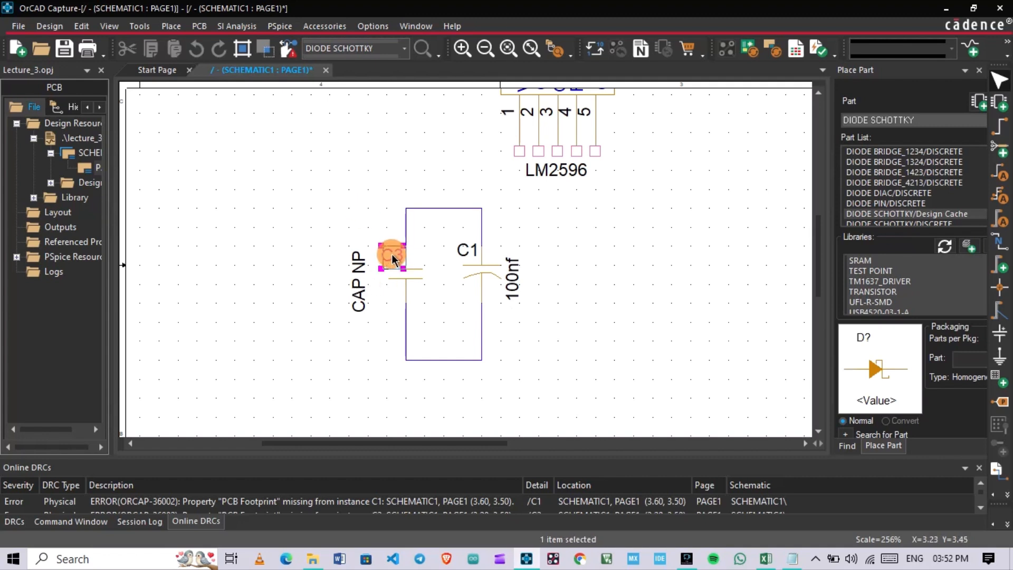
{"action": "double_click", "coordinate": [358, 282]}
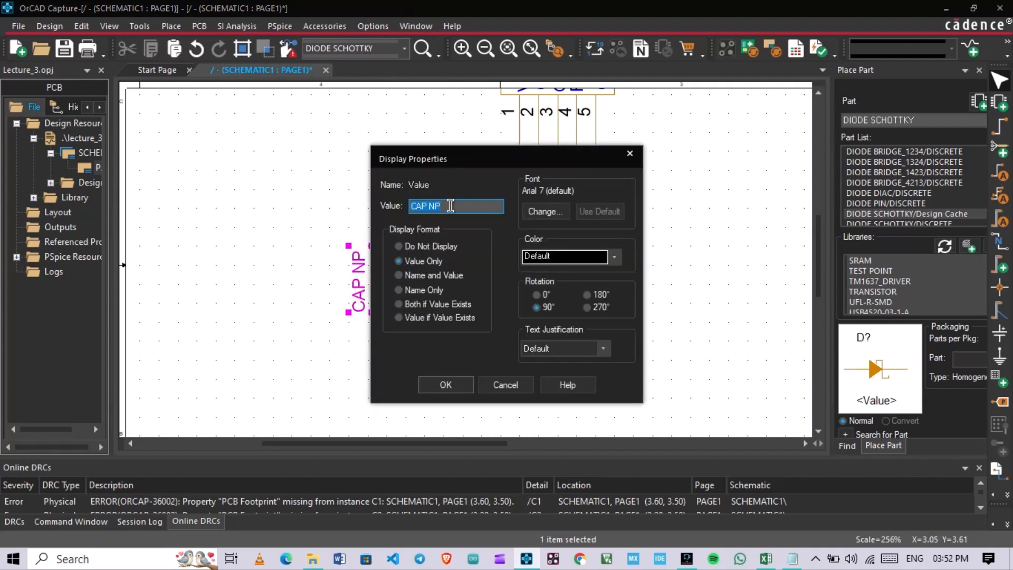
{"action": "type", "text": "100uf"}
{"action": "key", "text": "Return"}
{"action": "left_click", "coordinate": [368, 269]}
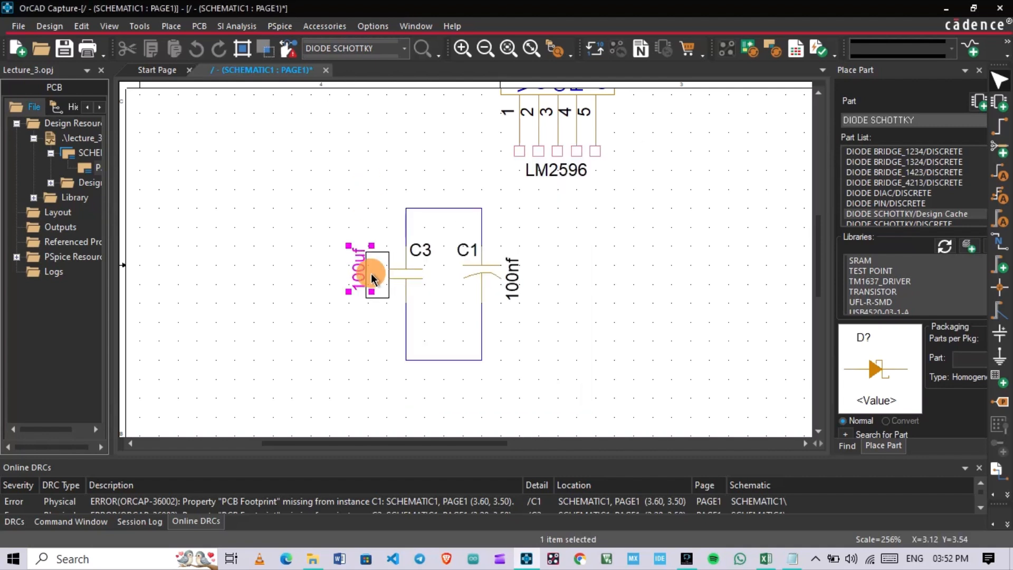
{"action": "left_click", "coordinate": [338, 199]}
- Raise the lower wire joining C3 and C1 closer to the capacitors, and save the schematic
{"action": "left_click", "coordinate": [446, 361]}
{"action": "left_click", "coordinate": [451, 347]}
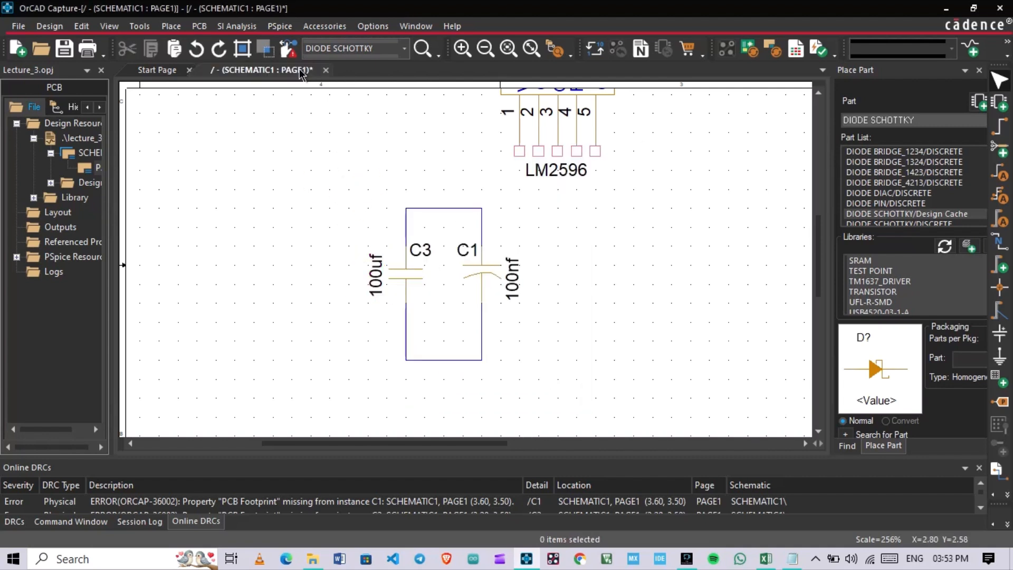
{"action": "double_click", "coordinate": [442, 361]}
{"action": "left_click", "coordinate": [274, 68]}
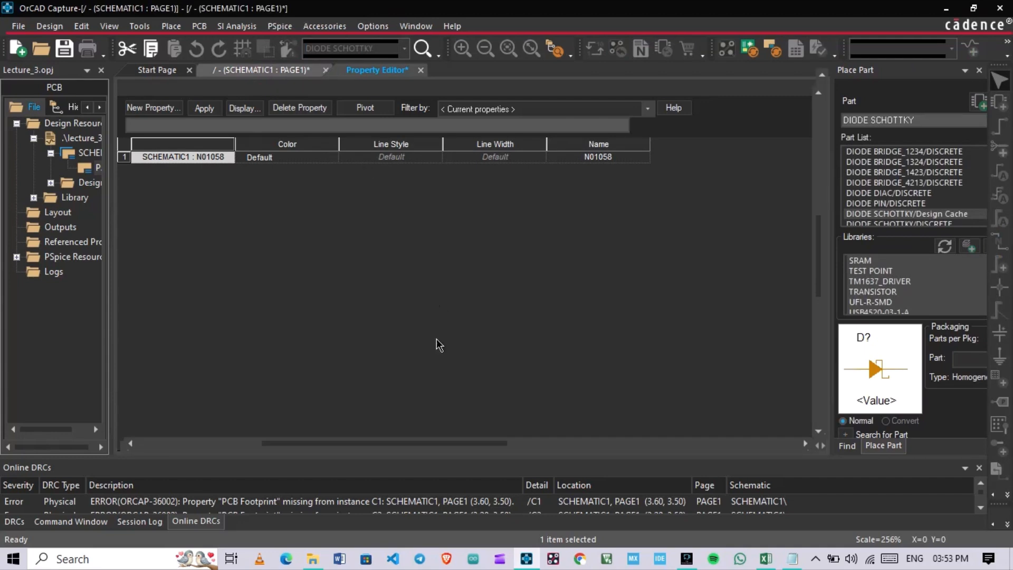
{"action": "left_click_drag", "start_coordinate": [439, 359], "coordinate": [439, 337]}
{"action": "left_click", "coordinate": [443, 359]}
{"action": "key", "text": "ctrl+s"}
- Move the wired C3 and C1 pair so that it is centred below pin 1 of the LM2596
{"action": "key", "text": "ctrl+a"}
{"action": "scroll", "coordinate": [466, 344], "scroll_direction": "down", "scroll_amount": 5}
{"action": "scroll", "coordinate": [464, 337], "scroll_direction": "up", "scroll_amount": 4}
{"action": "left_click", "coordinate": [382, 200]}
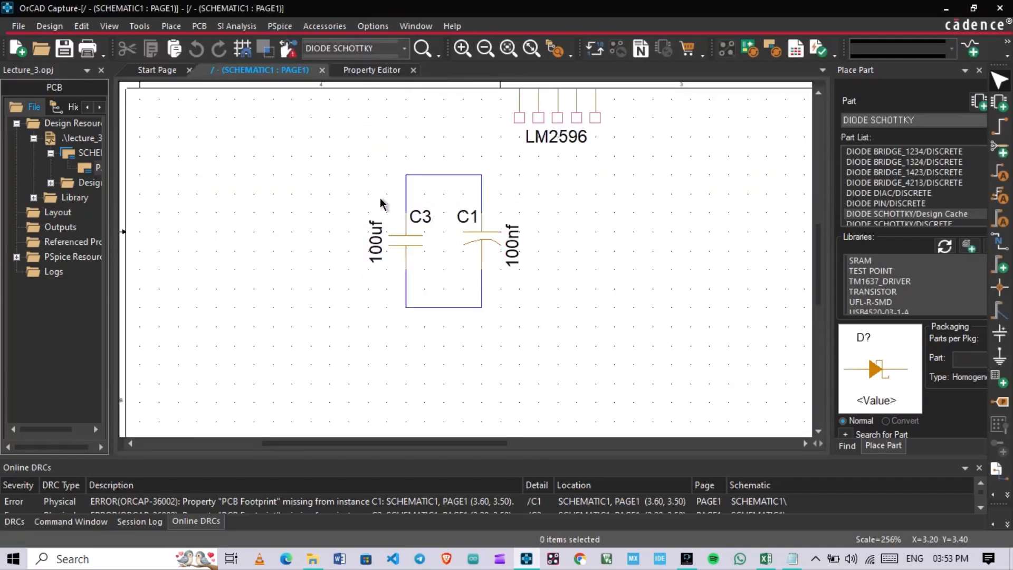
{"action": "scroll", "coordinate": [390, 222], "scroll_direction": "up", "scroll_amount": 3}
{"action": "scroll", "coordinate": [413, 258], "scroll_direction": "down", "scroll_amount": 1, "text": "ctrl"}
{"action": "left_click_drag", "start_coordinate": [412, 262], "coordinate": [495, 342]}
{"action": "left_click", "coordinate": [458, 297]}
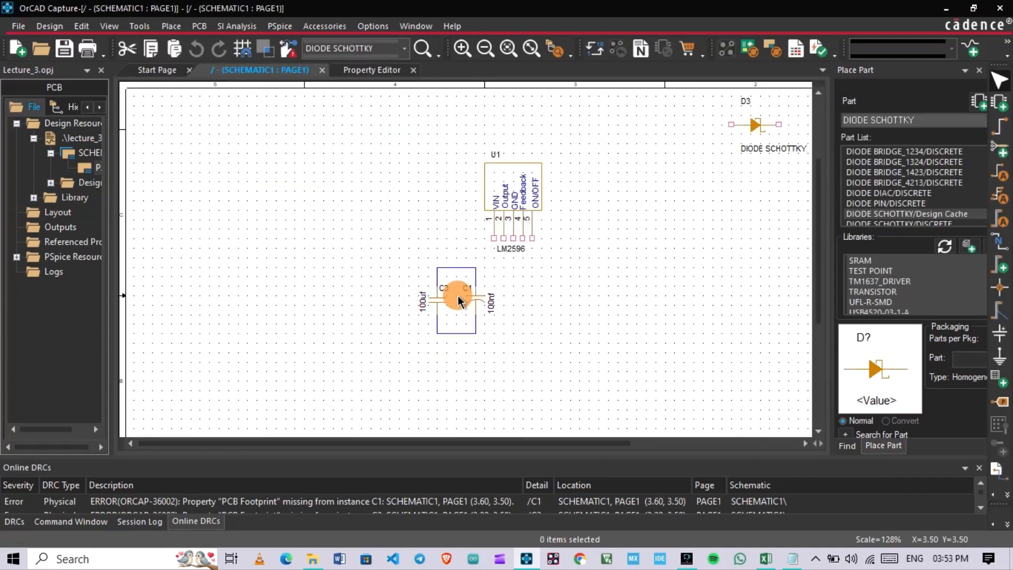
{"action": "left_click", "coordinate": [478, 299]}
{"action": "left_click_drag", "start_coordinate": [382, 240], "coordinate": [488, 339]}
{"action": "left_click_drag", "start_coordinate": [445, 299], "coordinate": [486, 322]}
{"action": "left_click", "coordinate": [467, 281]}
- Wire the LM2596's VIN pin straight down to the upper wire joining C3 and C1
{"action": "scroll", "coordinate": [466, 281], "scroll_direction": "up", "scroll_amount": 2, "text": "ctrl"}
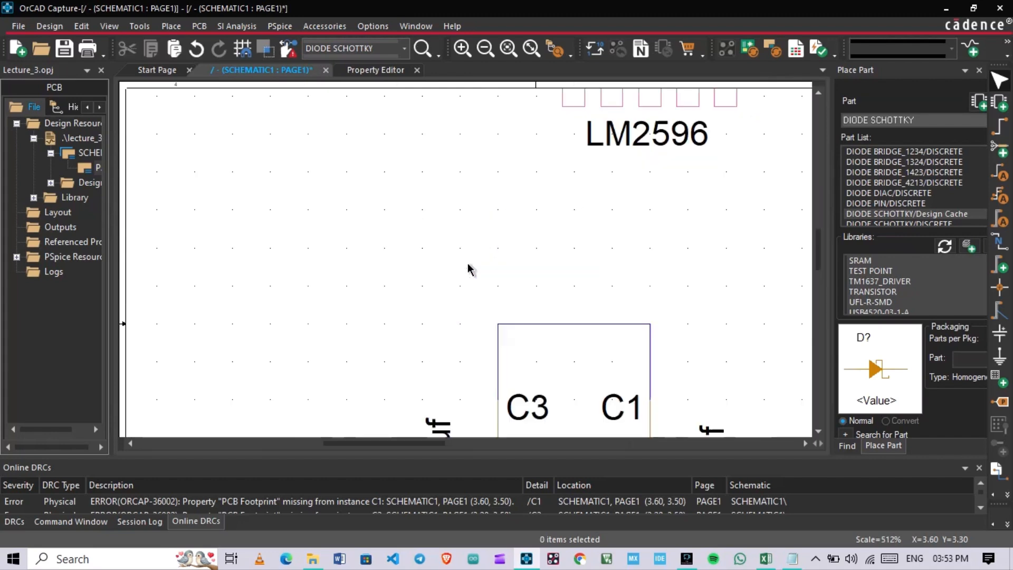
{"action": "scroll", "coordinate": [469, 338], "scroll_direction": "down", "scroll_amount": 1, "text": "ctrl"}
{"action": "left_click_drag", "start_coordinate": [521, 154], "coordinate": [521, 256]}
{"action": "key", "text": "Escape"}
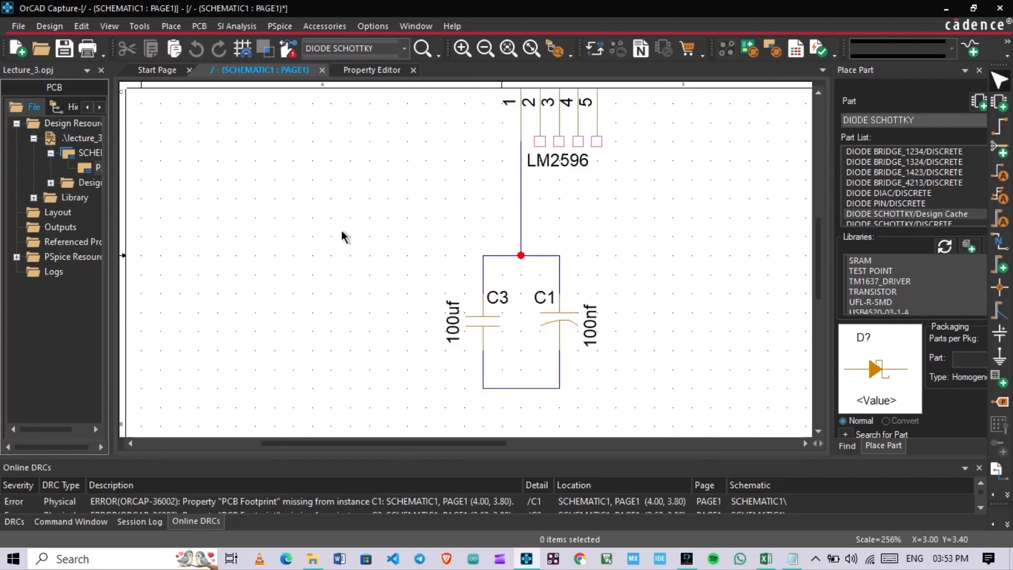
- Move connector J1A to the left of the capacitors, and set its value to Screw terminal
{"action": "scroll", "coordinate": [344, 235], "scroll_direction": "down", "scroll_amount": 2, "text": "ctrl"}
{"action": "scroll", "coordinate": [384, 261], "scroll_direction": "up", "scroll_amount": 1, "text": "ctrl"}
{"action": "scroll", "coordinate": [383, 260], "scroll_direction": "down", "scroll_amount": 1, "text": "ctrl"}
{"action": "left_click_drag", "start_coordinate": [266, 129], "coordinate": [355, 244]}
{"action": "scroll", "coordinate": [343, 240], "scroll_direction": "up", "scroll_amount": 2, "text": "ctrl"}
{"action": "left_click", "coordinate": [449, 271]}
{"action": "double_click", "coordinate": [435, 270]}
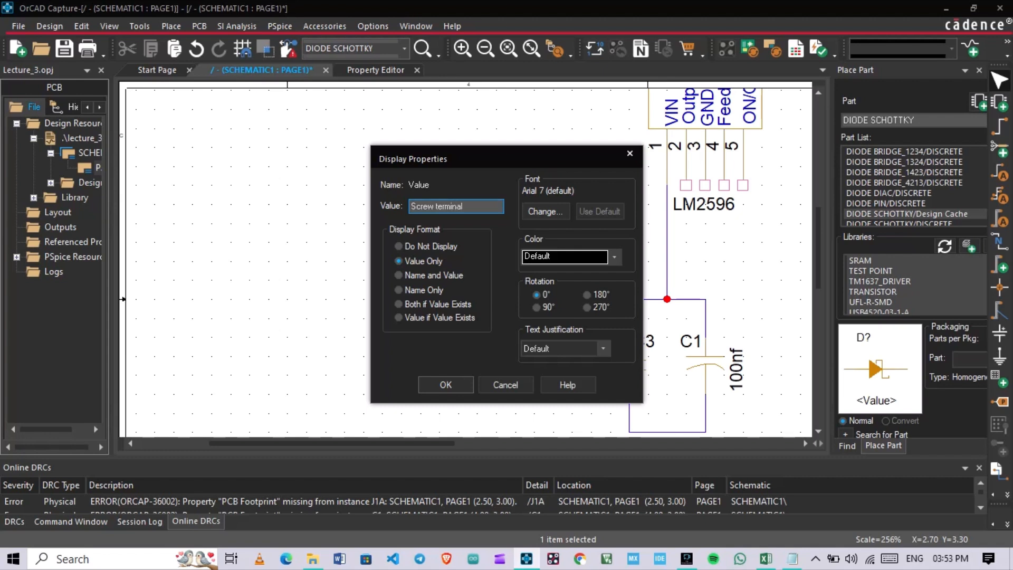
{"action": "key", "text": "Return"}
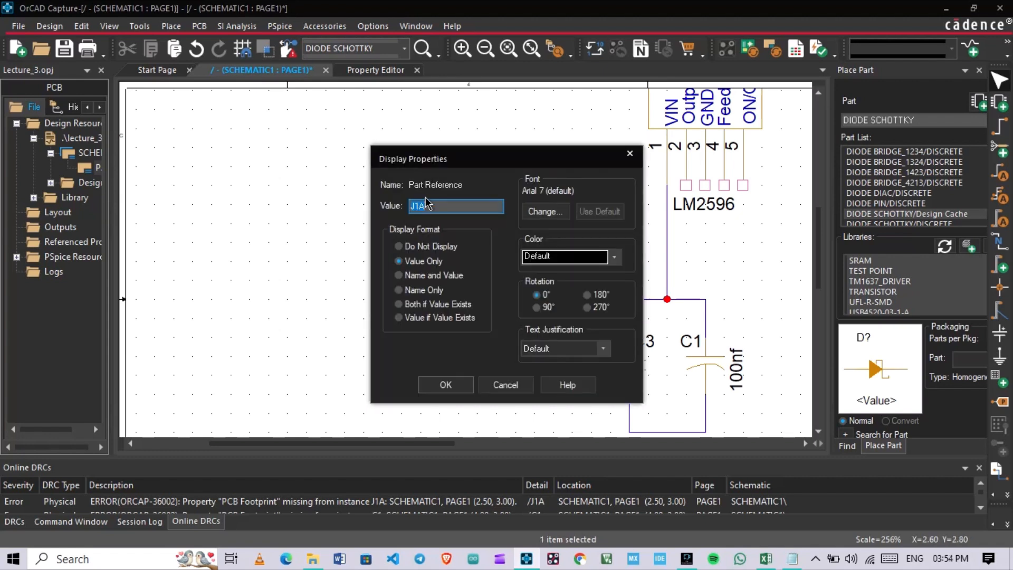
- Place the J1A reference to the left of the connector, and move the connector closer to the LM2596
{"action": "key", "text": "Escape"}
{"action": "left_click_drag", "start_coordinate": [423, 178], "coordinate": [409, 290]}
{"action": "left_click", "coordinate": [469, 172]}
{"action": "scroll", "coordinate": [357, 236], "scroll_direction": "up", "scroll_amount": 1}
{"action": "scroll", "coordinate": [389, 254], "scroll_direction": "up", "scroll_amount": 5}
{"action": "scroll", "coordinate": [385, 256], "scroll_direction": "down", "scroll_amount": 1, "text": "ctrl"}
{"action": "left_click", "coordinate": [347, 346]}
{"action": "left_click", "coordinate": [436, 273]}
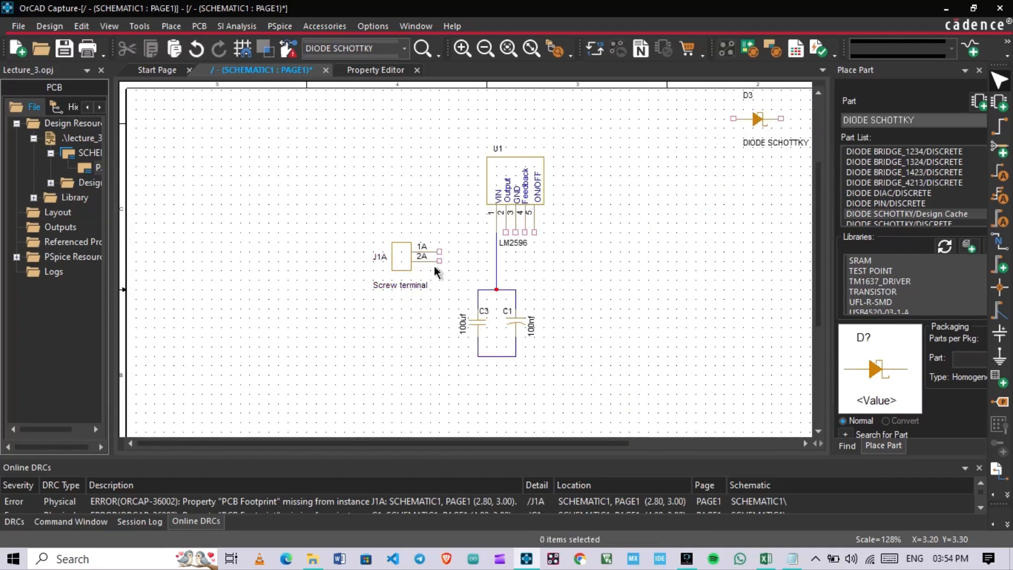
- Wire J1A's pin 2A to the capacitors' lower wire, with its vertical segment moved left, clear of the 100uf label
{"action": "left_click", "coordinate": [439, 259]}
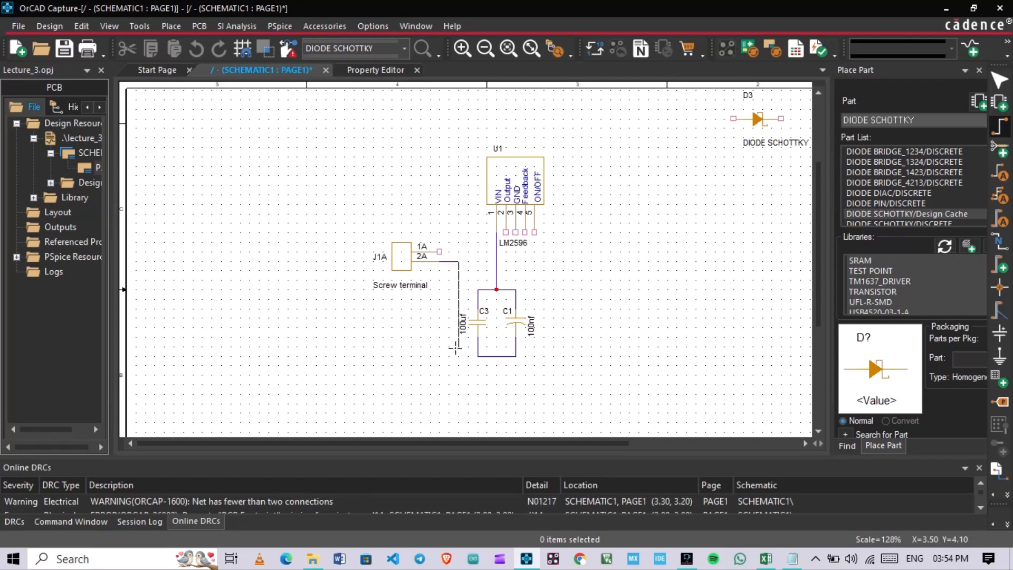
{"action": "left_click", "coordinate": [478, 356]}
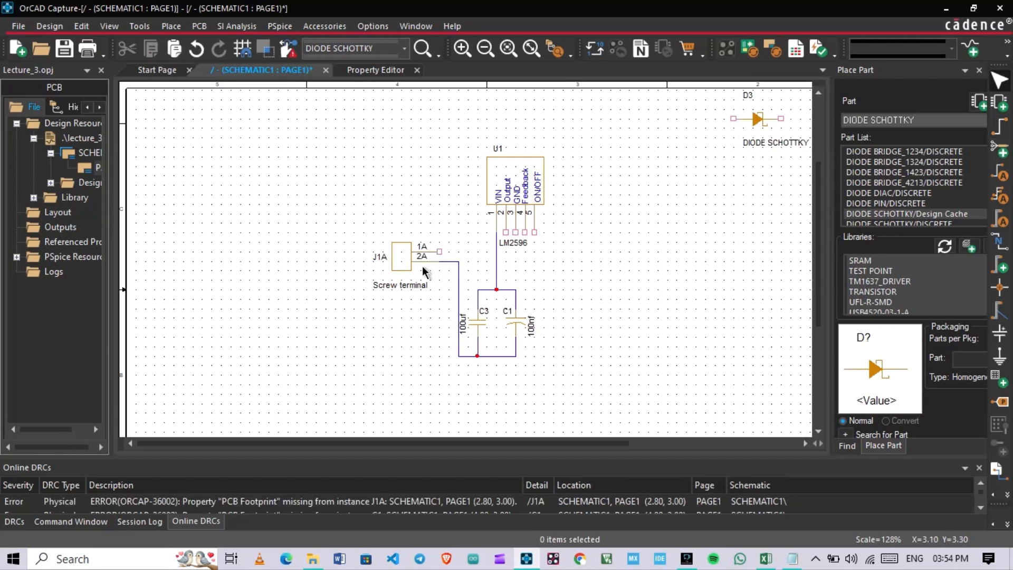
{"action": "left_click", "coordinate": [458, 277]}
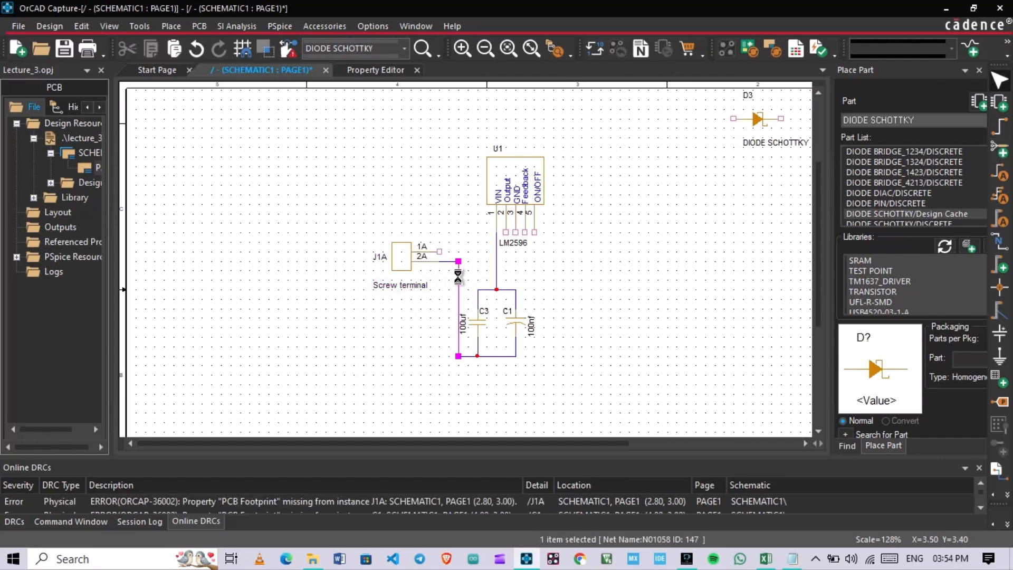
{"action": "left_click", "coordinate": [296, 70]}
{"action": "left_click_drag", "start_coordinate": [458, 284], "coordinate": [450, 250]}
- Wire J1A's pin 1A to the VIN pin of the LM2596
{"action": "key", "text": "w"}
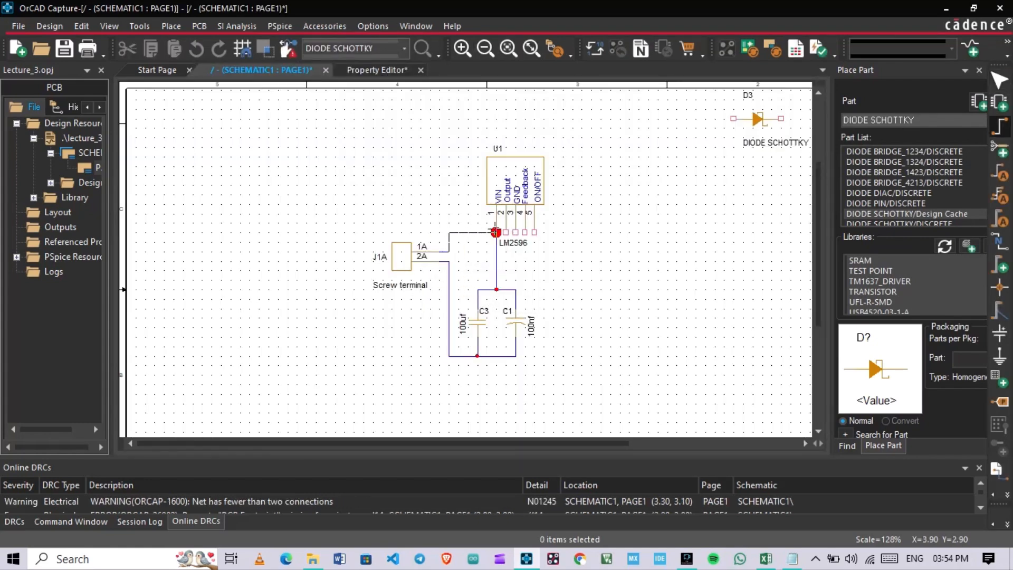
{"action": "left_click", "coordinate": [495, 232]}
{"action": "key", "text": "Escape"}
- Move the Schottky diode D3 to the right of C1 and rotate it vertically with its anode at the bottom
{"action": "scroll", "coordinate": [496, 315], "scroll_direction": "down", "scroll_amount": 1}
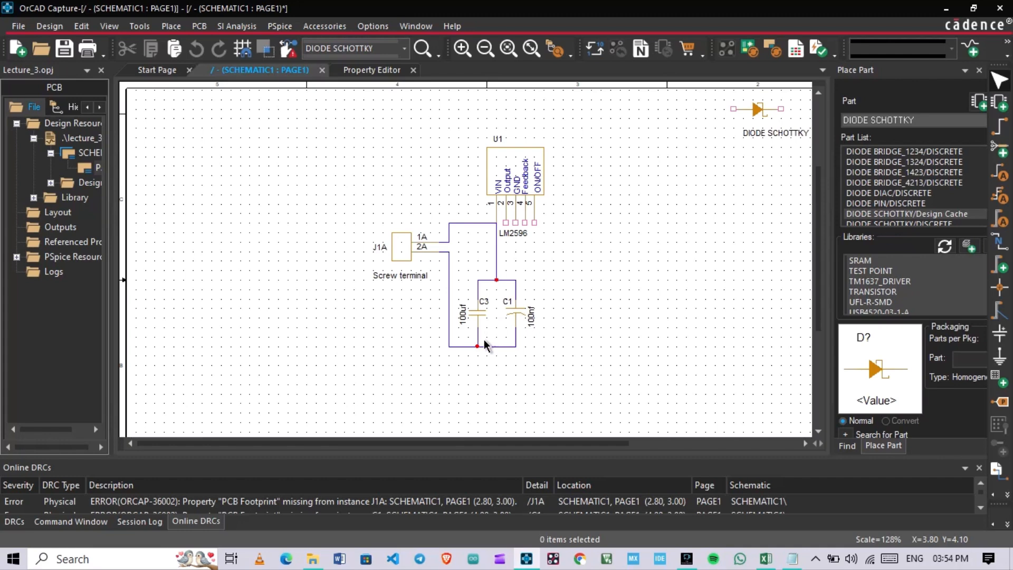
{"action": "left_click_drag", "start_coordinate": [507, 443], "coordinate": [559, 443]}
{"action": "scroll", "coordinate": [606, 220], "scroll_direction": "up", "scroll_amount": 2}
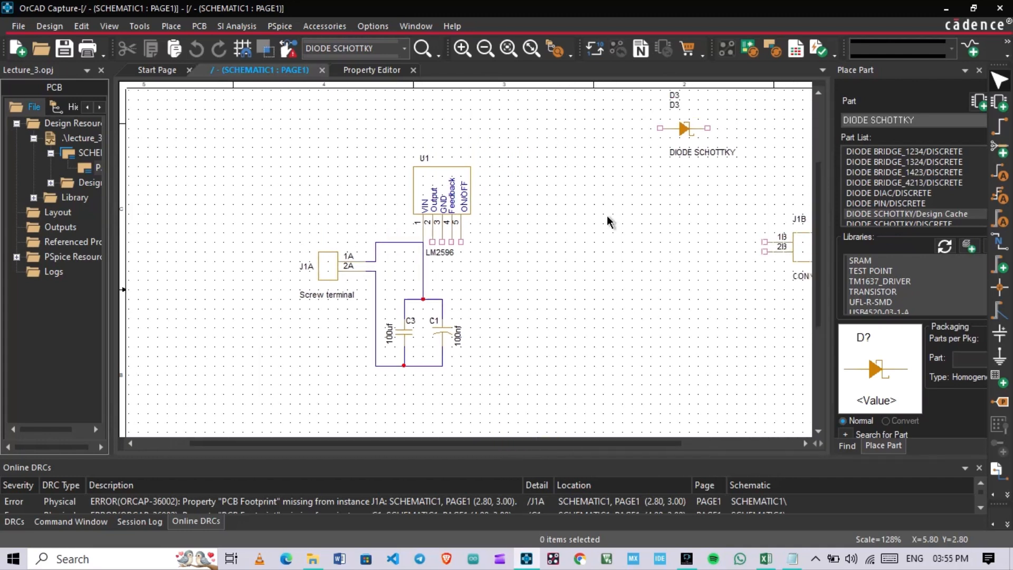
{"action": "left_click_drag", "start_coordinate": [673, 138], "coordinate": [500, 298]}
{"action": "key", "text": "r"}
{"action": "left_click", "coordinate": [458, 364]}
- Wire D3's anode to the lower wire of the capacitors
{"action": "key", "text": "w"}
{"action": "left_click", "coordinate": [499, 327]}
{"action": "left_click", "coordinate": [441, 365]}
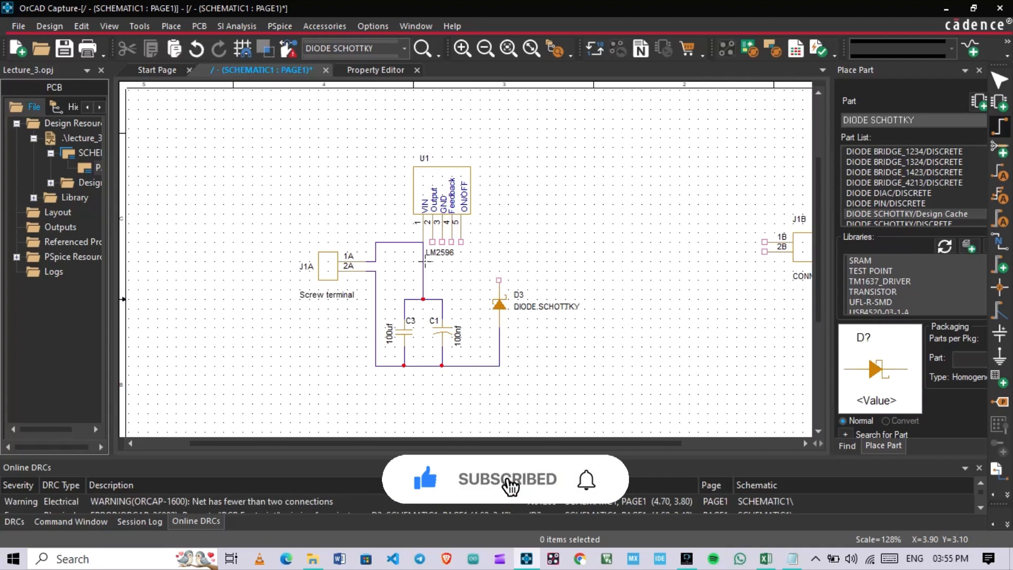
- Move the LM2596 value label above the chip, beside the U1 reference
{"action": "left_click_drag", "start_coordinate": [494, 227], "coordinate": [460, 153]}
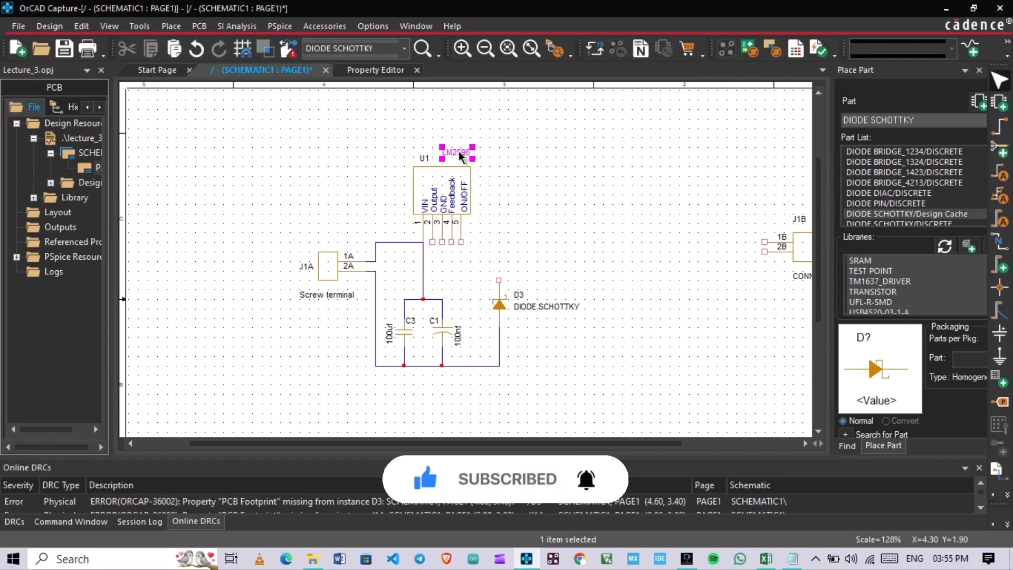
{"action": "left_click", "coordinate": [422, 125]}
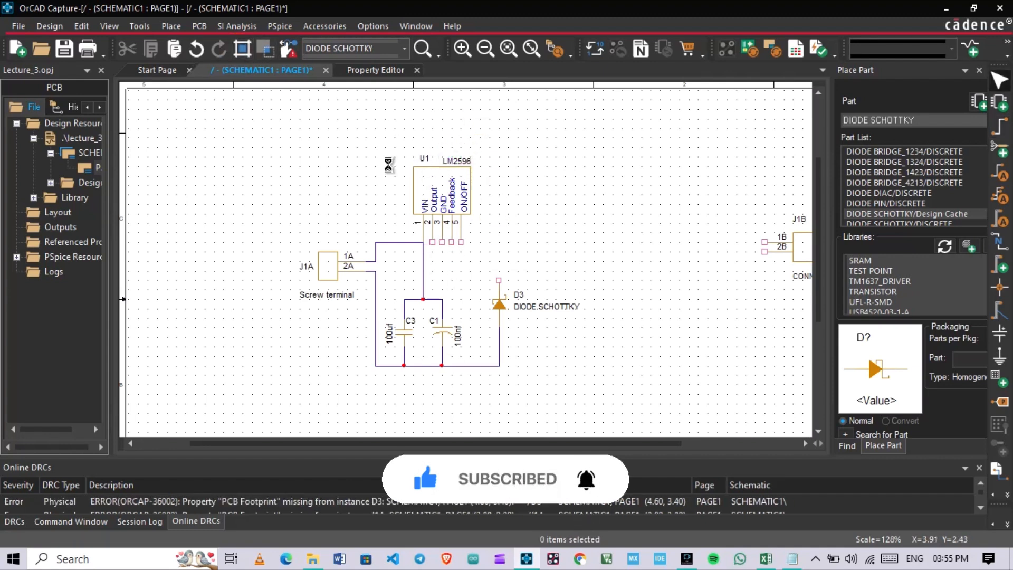
{"action": "scroll", "coordinate": [429, 279], "scroll_direction": "up", "scroll_amount": 1, "text": "ctrl"}
{"action": "scroll", "coordinate": [481, 210], "scroll_direction": "down", "scroll_amount": 1, "text": "ctrl"}
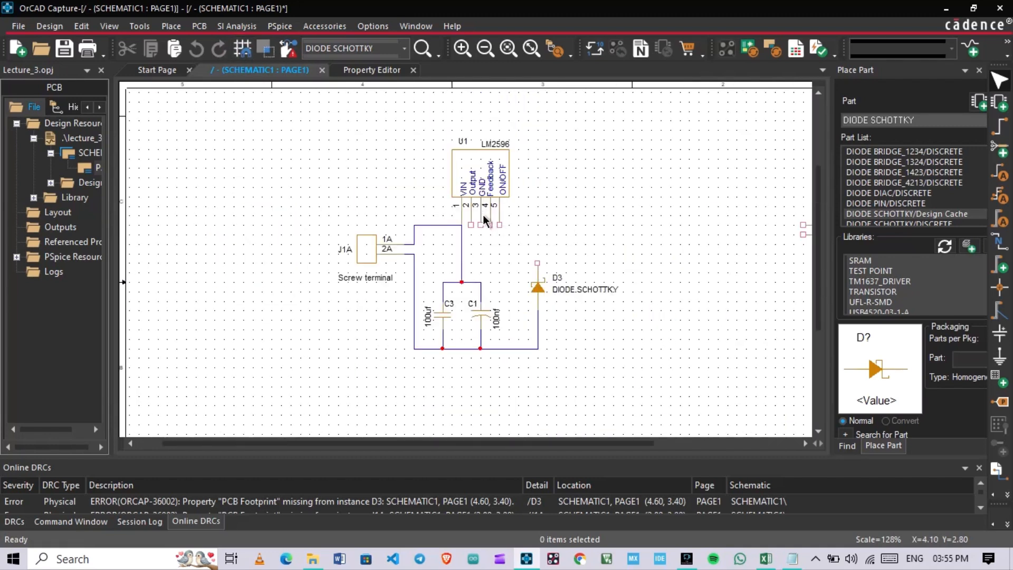
- Wire the LM2596's GND pin to the lower wire between C1 and D3
{"action": "key", "text": "w"}
{"action": "key", "text": "ctrl+s"}
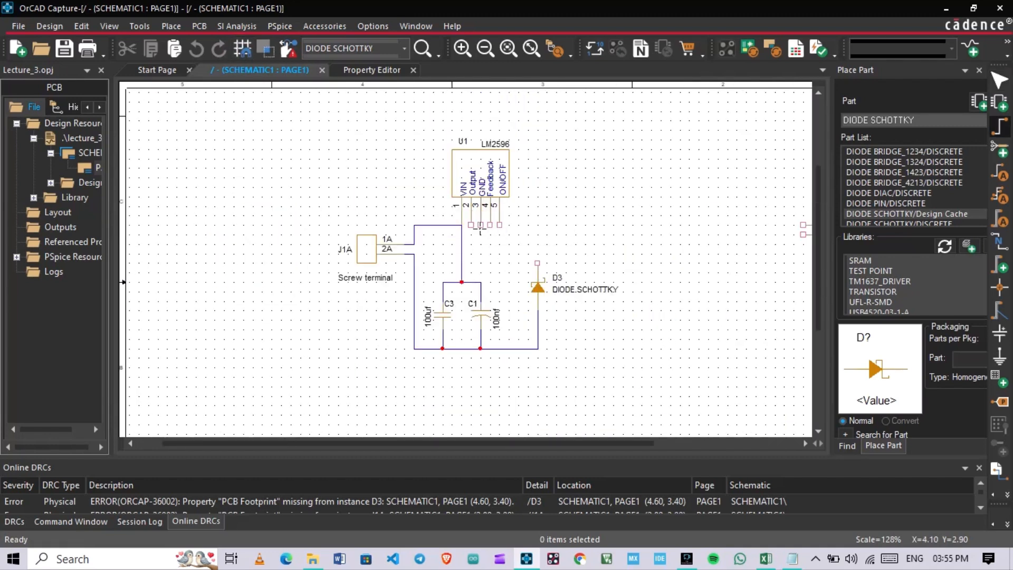
{"action": "left_click", "coordinate": [509, 243]}
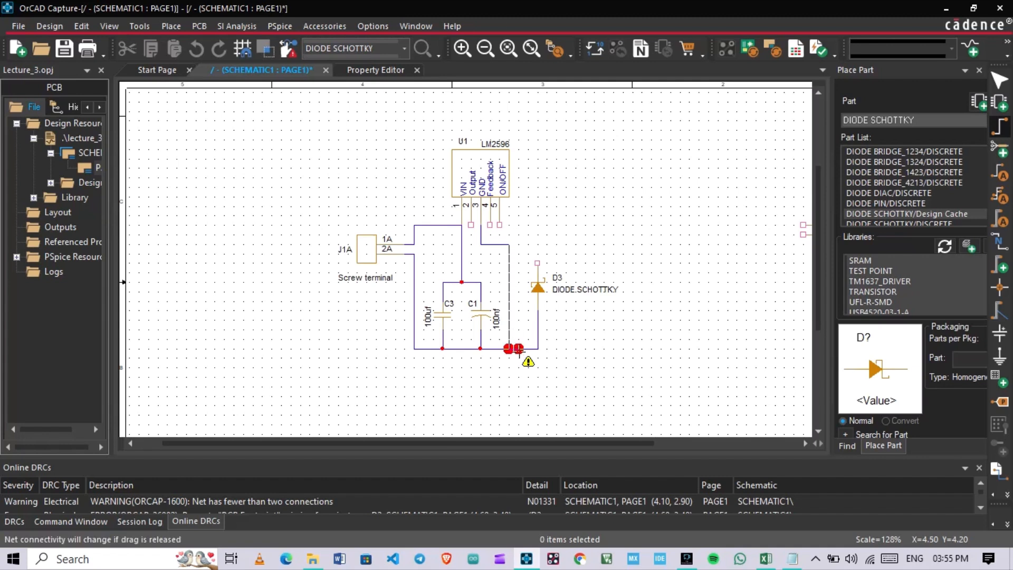
{"action": "left_click", "coordinate": [510, 349]}
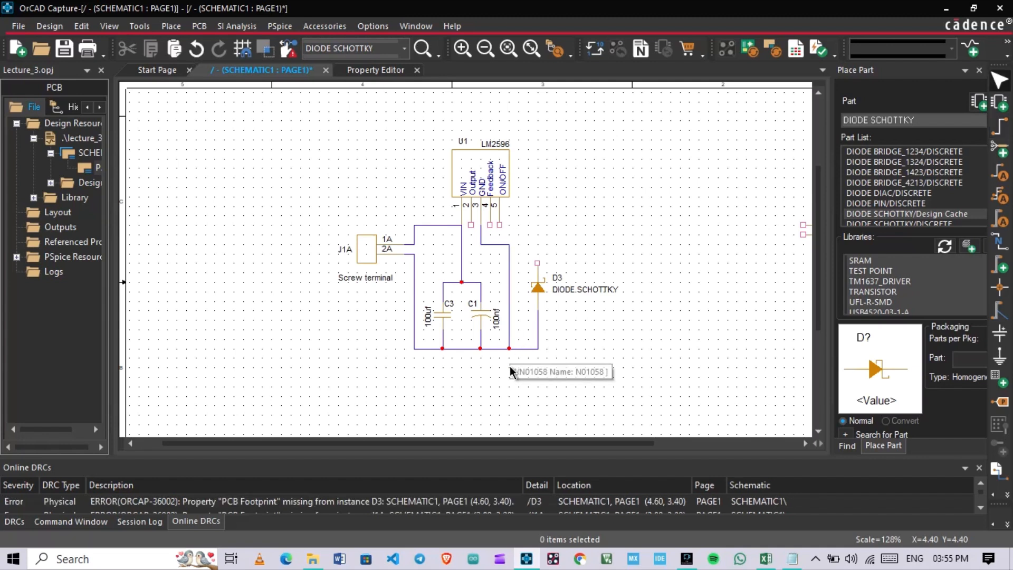
- Wire the LM2596's Output pin to D3's cathode and save the schematic
{"action": "key", "text": "w"}
{"action": "left_click", "coordinate": [471, 225]}
{"action": "left_click", "coordinate": [508, 254]}
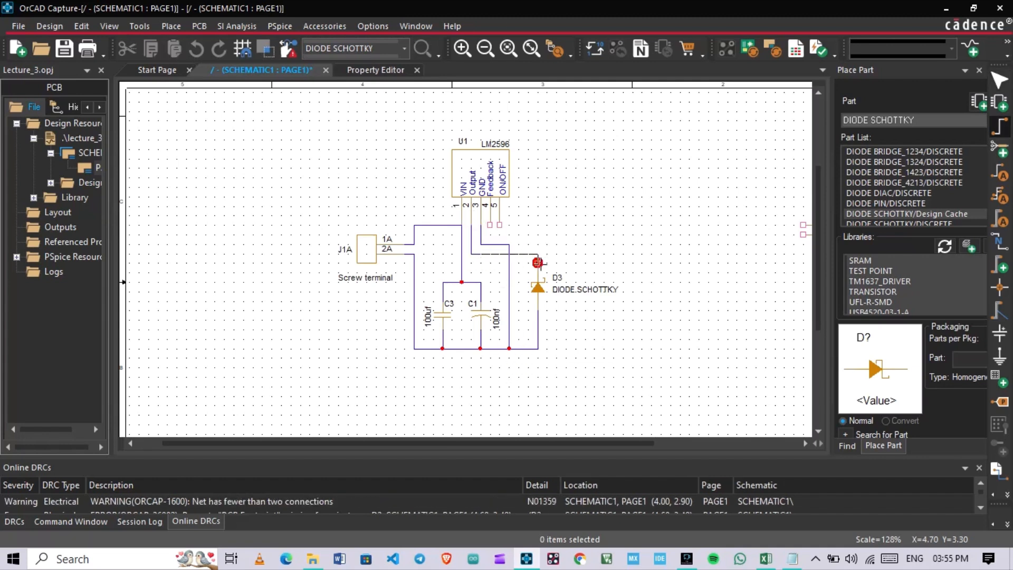
{"action": "left_click", "coordinate": [541, 263]}
{"action": "key", "text": "Escape"}
{"action": "key", "text": "ctrl+s"}
- Move capacitor C2 from the loose parts at the page's upper area to the right of D3
{"action": "left_click_drag", "start_coordinate": [502, 444], "coordinate": [549, 446]}
{"action": "scroll", "coordinate": [442, 266], "scroll_direction": "down", "scroll_amount": 1, "text": "ctrl"}
{"action": "left_click", "coordinate": [527, 139]}
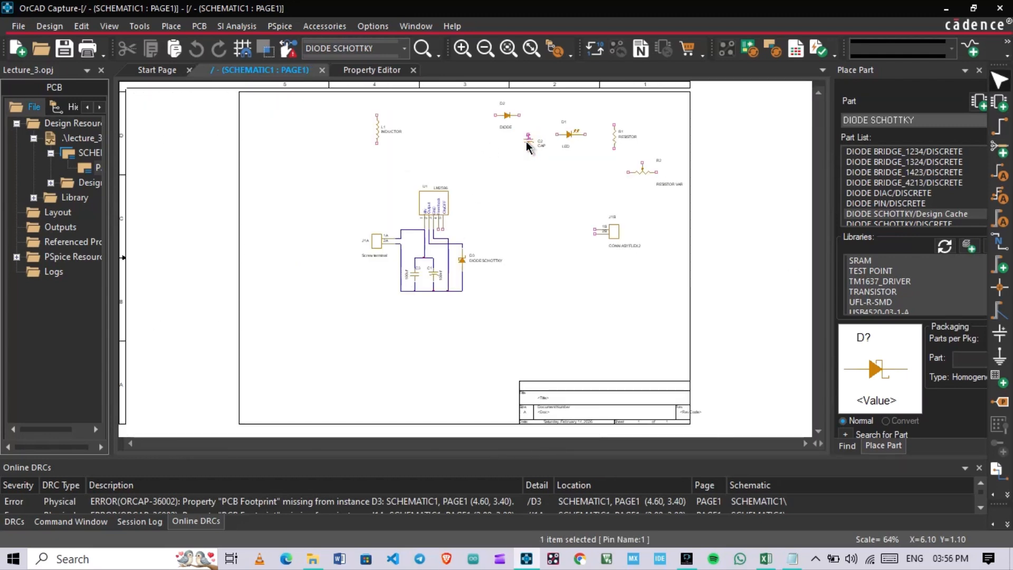
{"action": "left_click_drag", "start_coordinate": [527, 141], "coordinate": [496, 258]}
- Set D3's value to SS34, turn that label vertical beside the diode, and move the D3 reference to the diode's left
{"action": "scroll", "coordinate": [472, 257], "scroll_direction": "up", "scroll_amount": 2, "text": "ctrl"}
{"action": "double_click", "coordinate": [456, 241]}
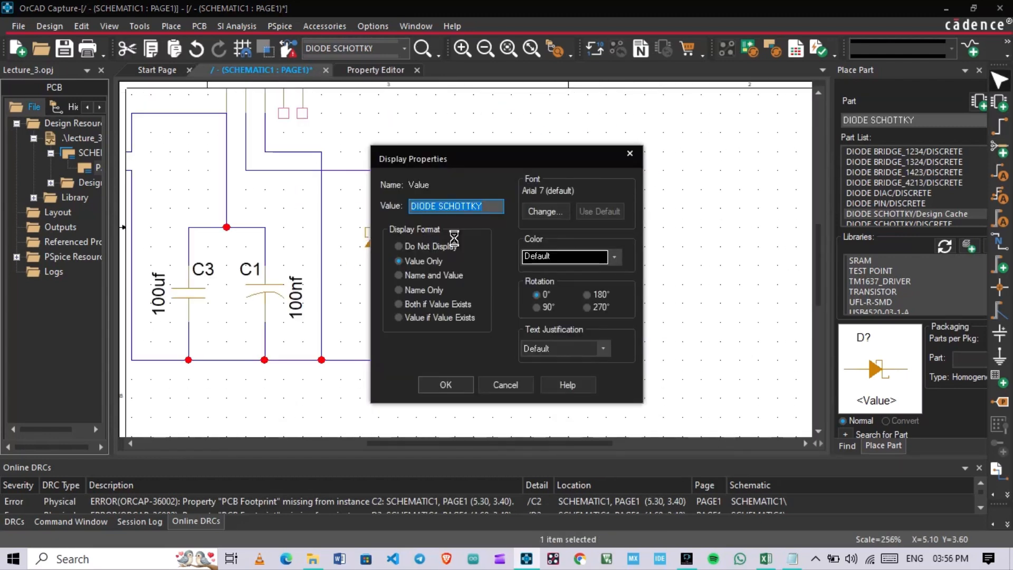
{"action": "key", "text": "Return"}
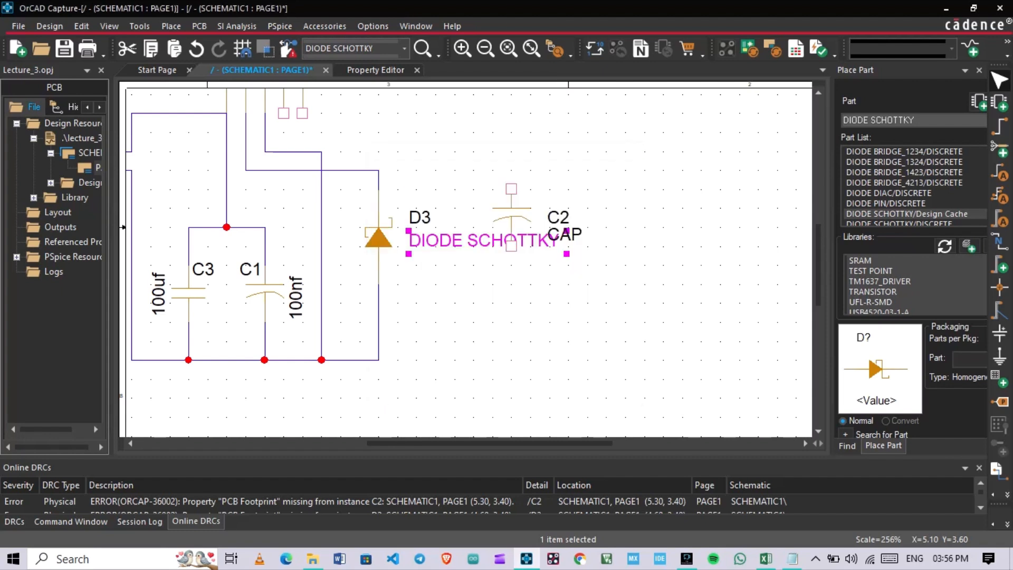
{"action": "left_click_drag", "start_coordinate": [424, 222], "coordinate": [355, 207]}
{"action": "left_click", "coordinate": [409, 164]}
{"action": "left_click", "coordinate": [243, 48]}
{"action": "left_click", "coordinate": [425, 248]}
{"action": "key", "text": "r"}
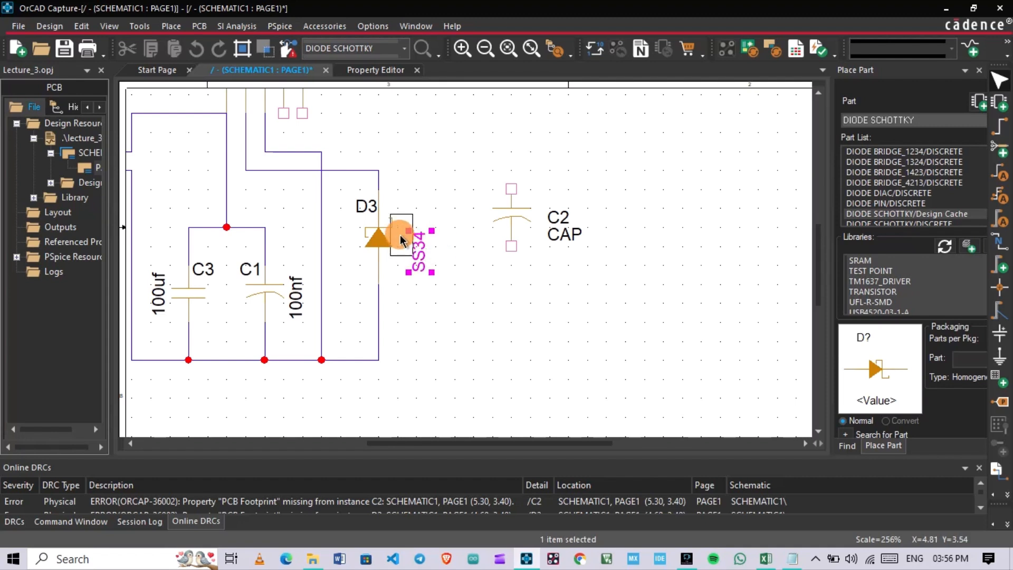
- Restore snap to grid, reposition C2 closer to D3, and wire its lower pin to the lower wire
{"action": "left_click_drag", "start_coordinate": [508, 221], "coordinate": [457, 240]}
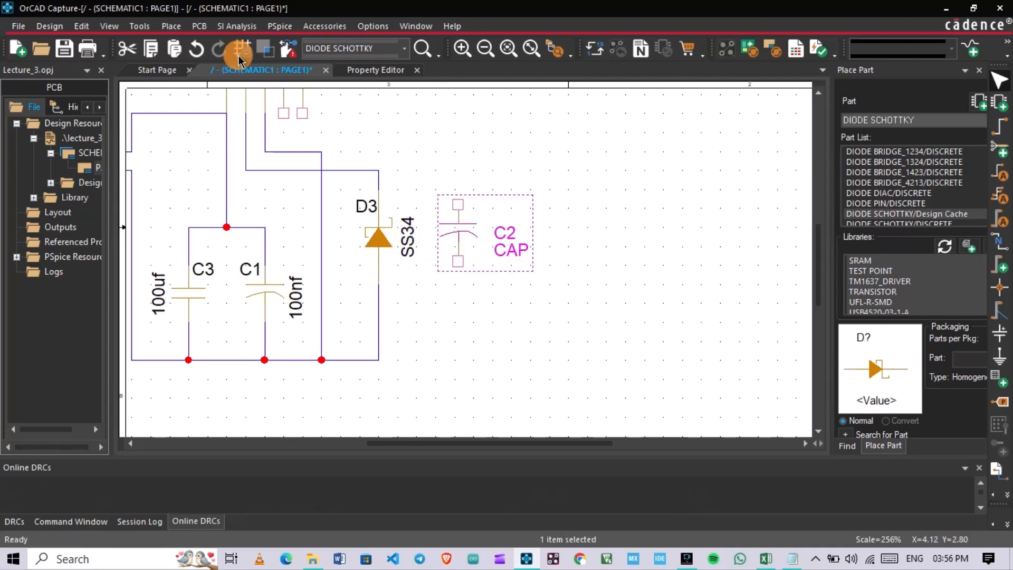
{"action": "left_click", "coordinate": [242, 51]}
{"action": "key", "text": "ctrl+z"}
{"action": "left_click_drag", "start_coordinate": [510, 218], "coordinate": [465, 229]}
{"action": "left_click", "coordinate": [427, 260]}
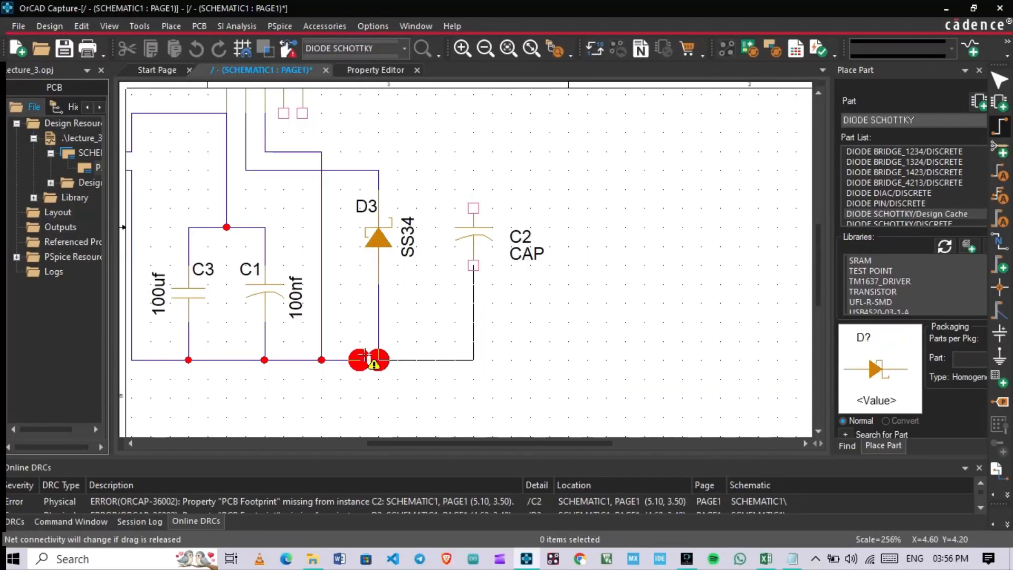
- Place inductor L1 horizontally above D3 and C2, and shift the LM2596 slightly upward
{"action": "scroll", "coordinate": [414, 250], "scroll_direction": "up", "scroll_amount": 2}
{"action": "scroll", "coordinate": [411, 249], "scroll_direction": "up", "scroll_amount": 3}
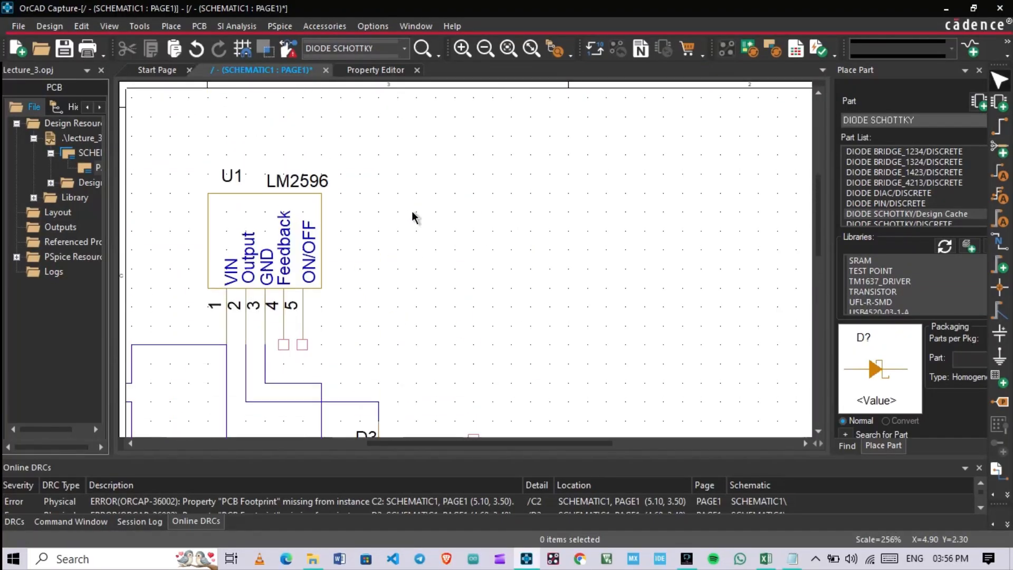
{"action": "scroll", "coordinate": [411, 210], "scroll_direction": "down", "scroll_amount": 2, "text": "ctrl"}
{"action": "left_click_drag", "start_coordinate": [377, 126], "coordinate": [481, 201]}
{"action": "scroll", "coordinate": [481, 201], "scroll_direction": "up", "scroll_amount": 1, "text": "ctrl"}
{"action": "key", "text": "r"}
{"action": "left_click_drag", "start_coordinate": [493, 235], "coordinate": [482, 300]}
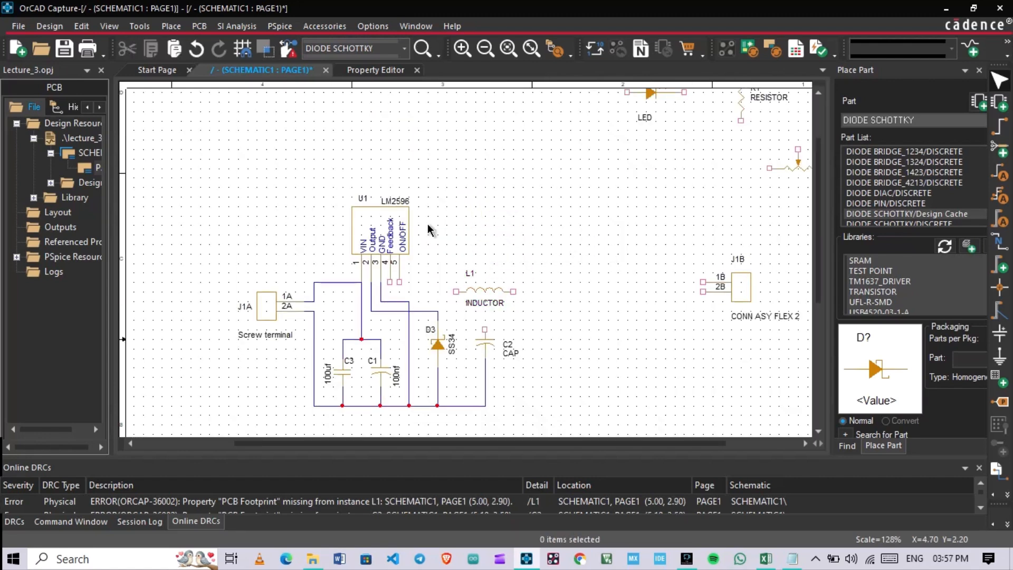
{"action": "left_click_drag", "start_coordinate": [375, 225], "coordinate": [377, 205]}
{"action": "left_click_drag", "start_coordinate": [478, 290], "coordinate": [463, 277]}
- Align L1's left pin above D3 and wire it to the node joining Output and D3's cathode
{"action": "scroll", "coordinate": [466, 269], "scroll_direction": "up", "scroll_amount": 1, "text": "ctrl"}
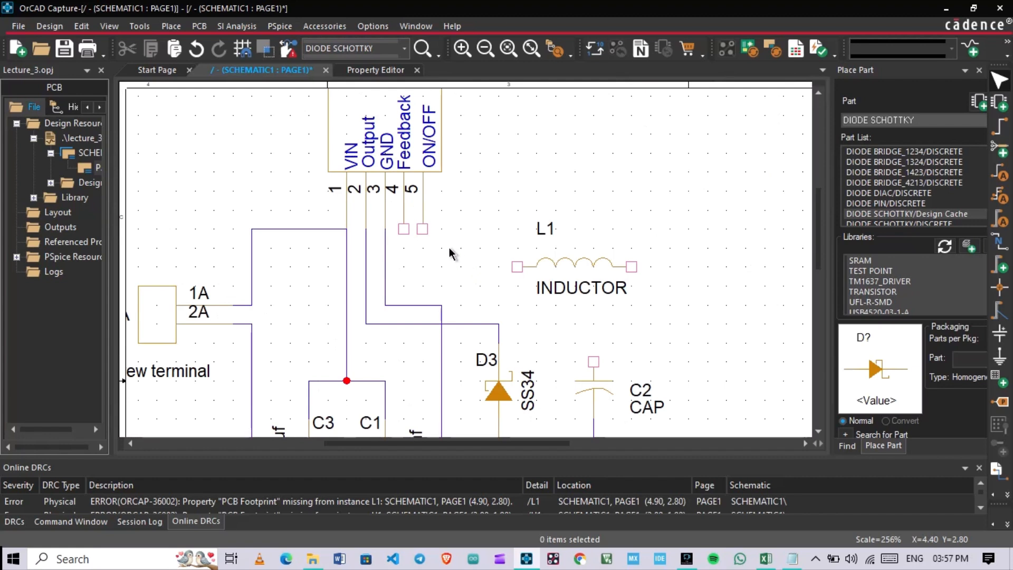
{"action": "left_click_drag", "start_coordinate": [573, 263], "coordinate": [554, 262]}
{"action": "left_click", "coordinate": [499, 323]}
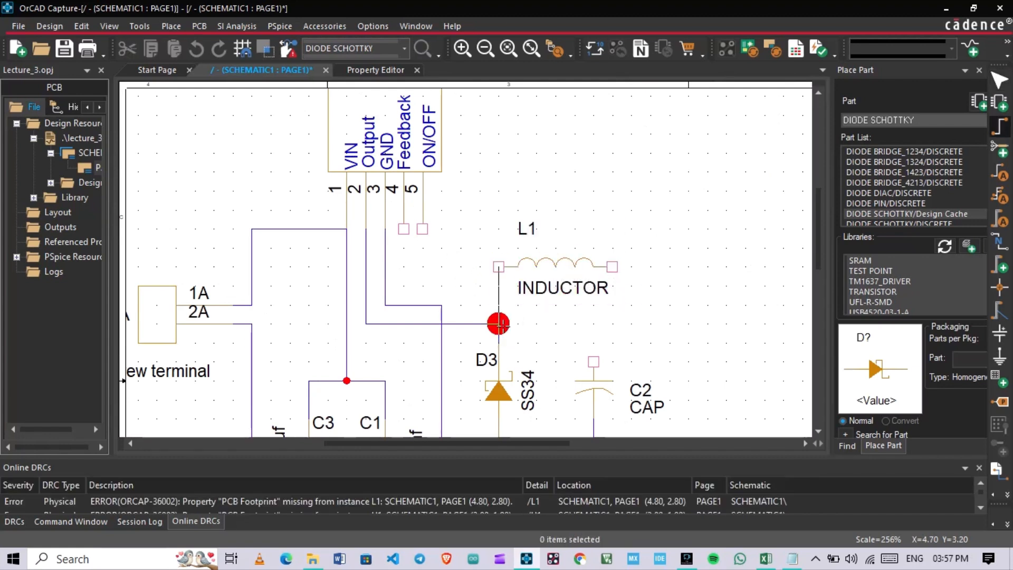
{"action": "key", "text": "Escape"}
- Move C2 directly below L1's right pin and wire that pin to C2's upper pin
{"action": "scroll", "coordinate": [538, 253], "scroll_direction": "down", "scroll_amount": 1}
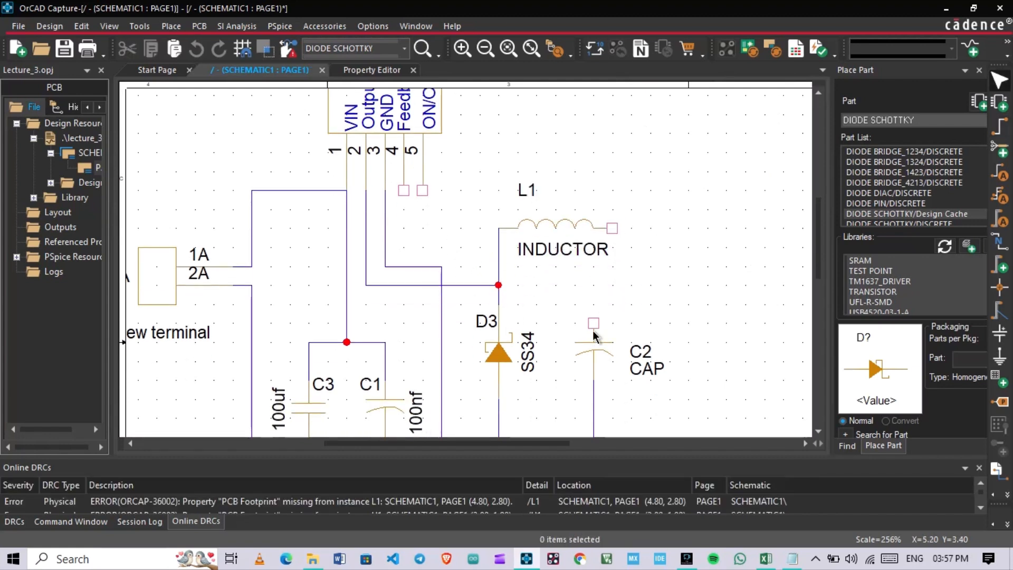
{"action": "scroll", "coordinate": [593, 337], "scroll_direction": "down", "scroll_amount": 2}
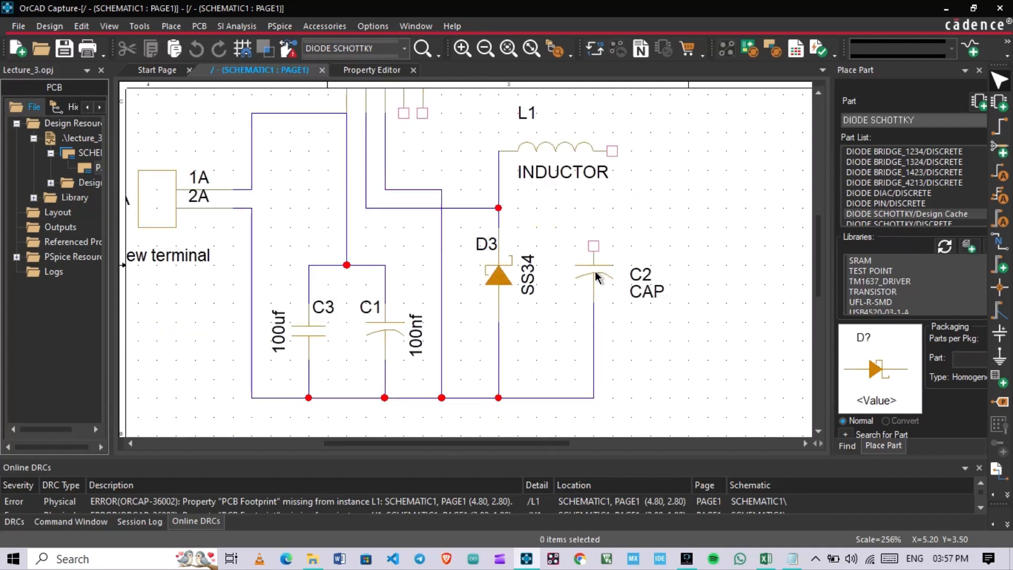
{"action": "left_click_drag", "start_coordinate": [595, 269], "coordinate": [613, 269]}
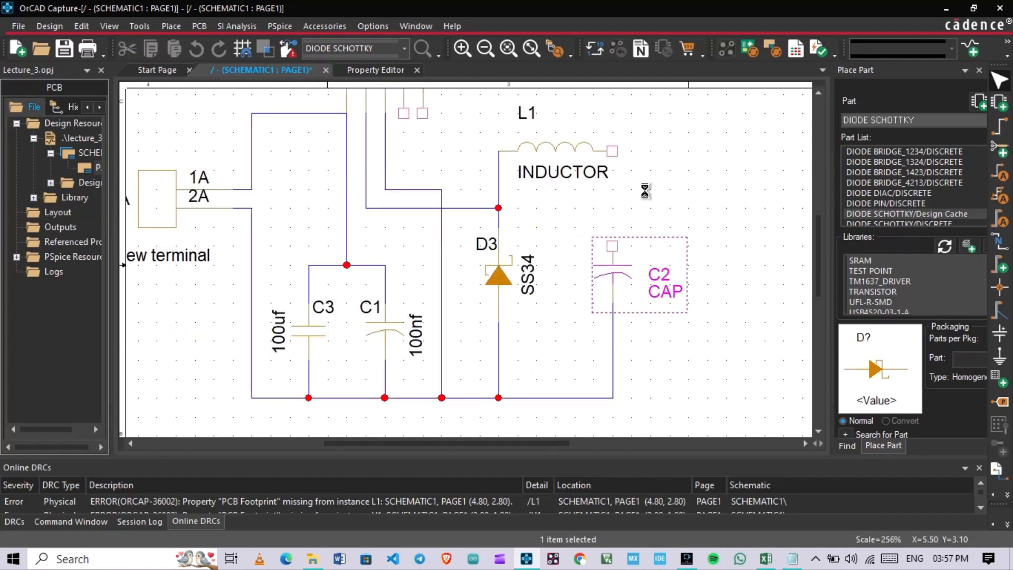
{"action": "key", "text": "w"}
{"action": "left_click", "coordinate": [612, 151]}
{"action": "left_click", "coordinate": [612, 247]}
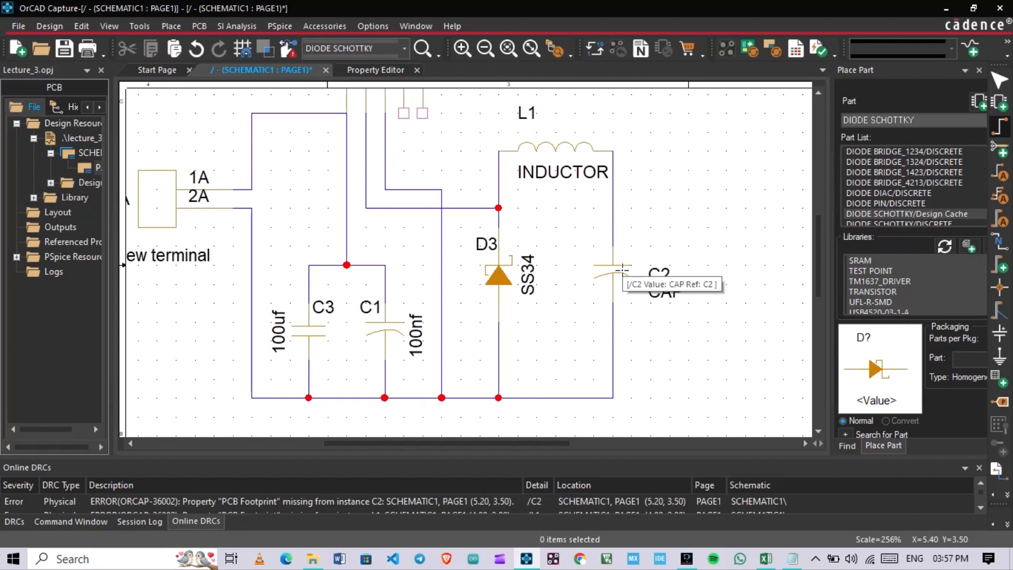
{"action": "scroll", "coordinate": [623, 270], "scroll_direction": "down", "scroll_amount": 4, "text": "ctrl"}
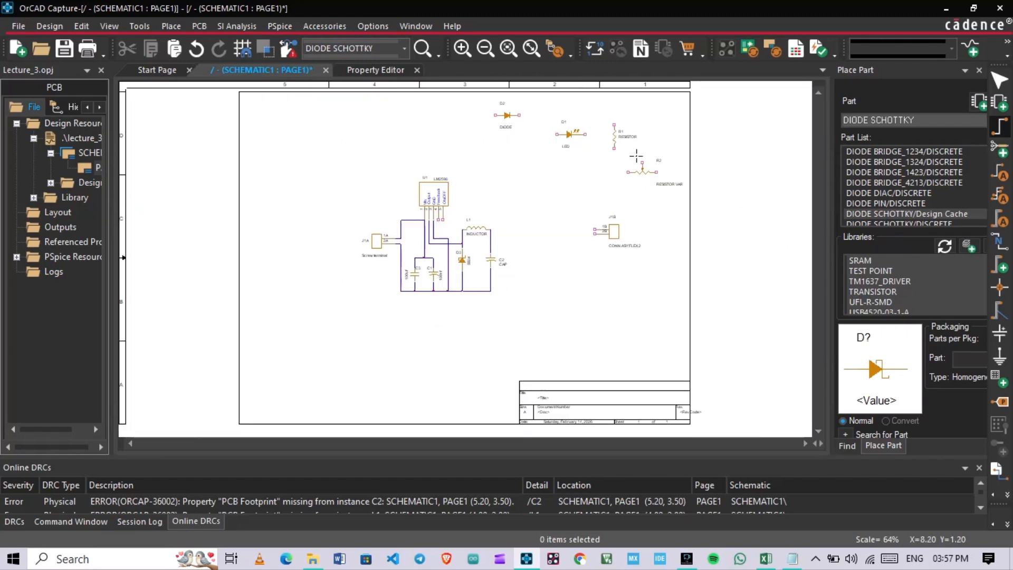
{"action": "key", "text": "Escape"}
- Move variable resistor R2 to the right of C2 and rotate it vertically with its wiper facing C2
{"action": "left_click", "coordinate": [525, 237]}
{"action": "scroll", "coordinate": [522, 239], "scroll_direction": "up", "scroll_amount": 1, "text": "ctrl"}
{"action": "key", "text": "r"}
{"action": "left_click_drag", "start_coordinate": [475, 241], "coordinate": [475, 274]}
- Move resistor R1 directly below R2, aligned vertically with R2's lower pin
{"action": "scroll", "coordinate": [528, 317], "scroll_direction": "up", "scroll_amount": 4}
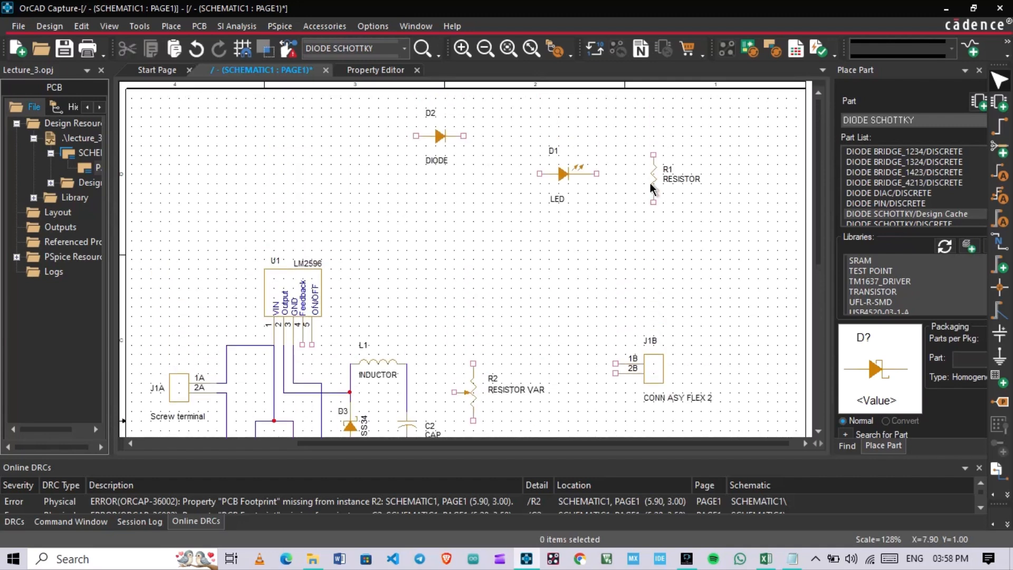
{"action": "scroll", "coordinate": [565, 222], "scroll_direction": "down", "scroll_amount": 5}
{"action": "left_click_drag", "start_coordinate": [579, 244], "coordinate": [452, 305]}
{"action": "key", "text": "r"}
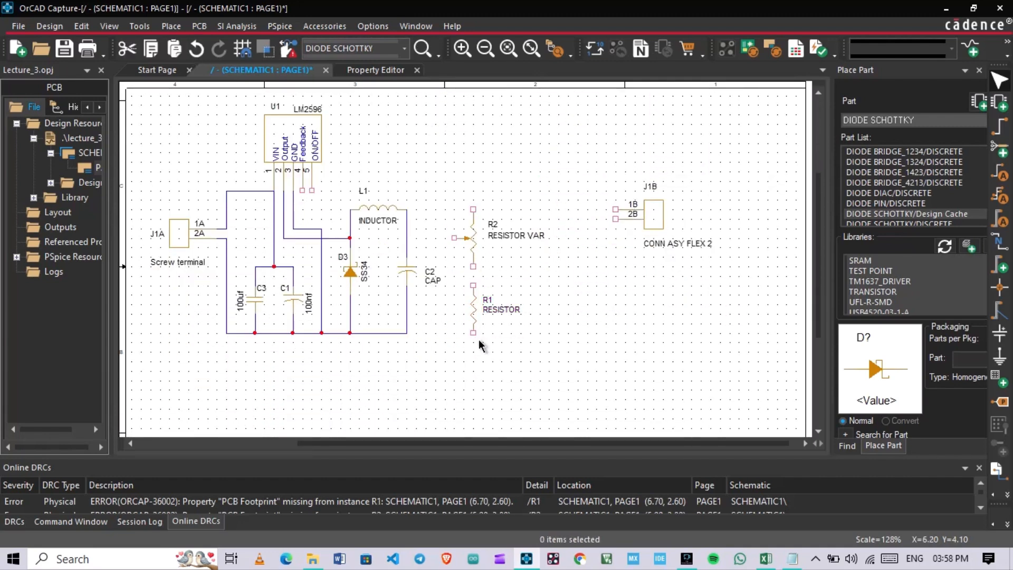
- Lower the circuit's bottom wire below the level of R1's lower pin and save the schematic
{"action": "left_click_drag", "start_coordinate": [406, 333], "coordinate": [407, 352]}
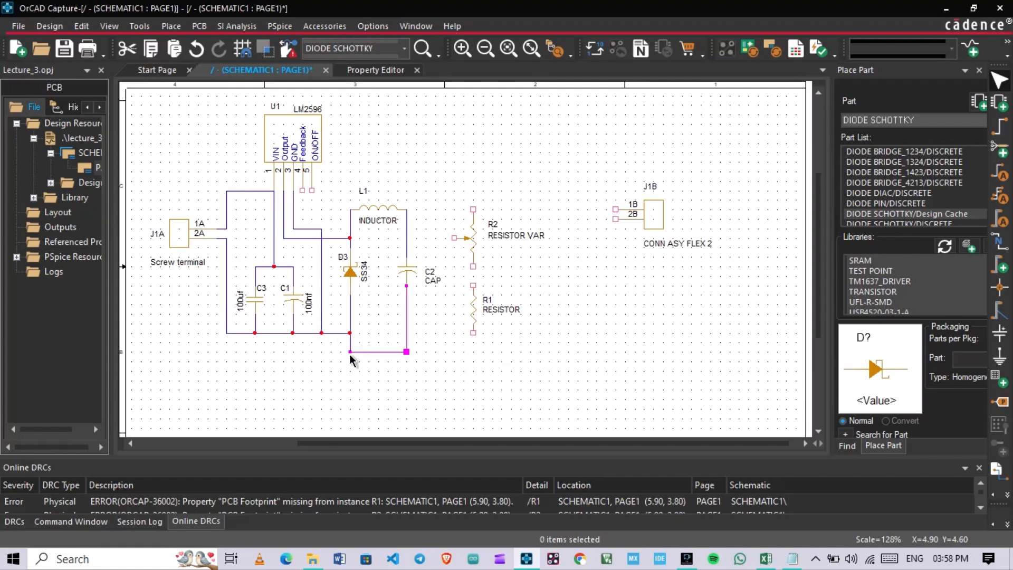
{"action": "left_click_drag", "start_coordinate": [336, 334], "coordinate": [239, 357]}
{"action": "left_click", "coordinate": [241, 375]}
{"action": "key", "text": "ctrl+s"}
- Wire R2's lower pin to R1 and R1's lower pin to the bottom wire at C2, and save
{"action": "scroll", "coordinate": [482, 382], "scroll_direction": "up", "scroll_amount": 1, "text": "ctrl"}
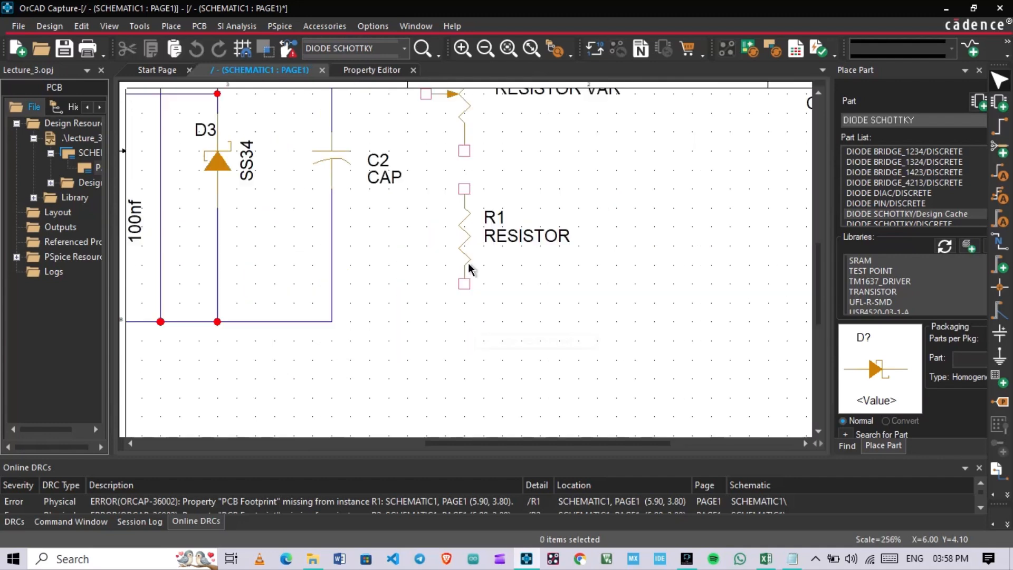
{"action": "key", "text": "w"}
{"action": "left_click", "coordinate": [332, 321]}
{"action": "key", "text": "Escape"}
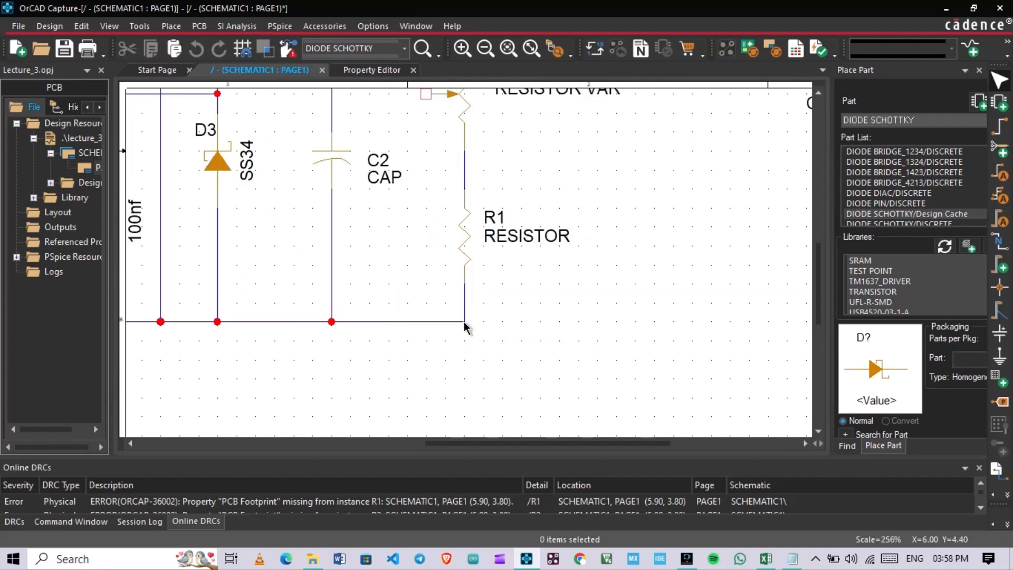
{"action": "key", "text": "ctrl+s"}
- Wire the node joining L1 and C2 to R2's upper pin and save the schematic
{"action": "scroll", "coordinate": [464, 320], "scroll_direction": "up", "scroll_amount": 1, "text": "ctrl"}
{"action": "scroll", "coordinate": [464, 248], "scroll_direction": "down", "scroll_amount": 1, "text": "ctrl"}
{"action": "scroll", "coordinate": [422, 230], "scroll_direction": "up", "scroll_amount": 5}
{"action": "scroll", "coordinate": [413, 256], "scroll_direction": "down", "scroll_amount": 1}
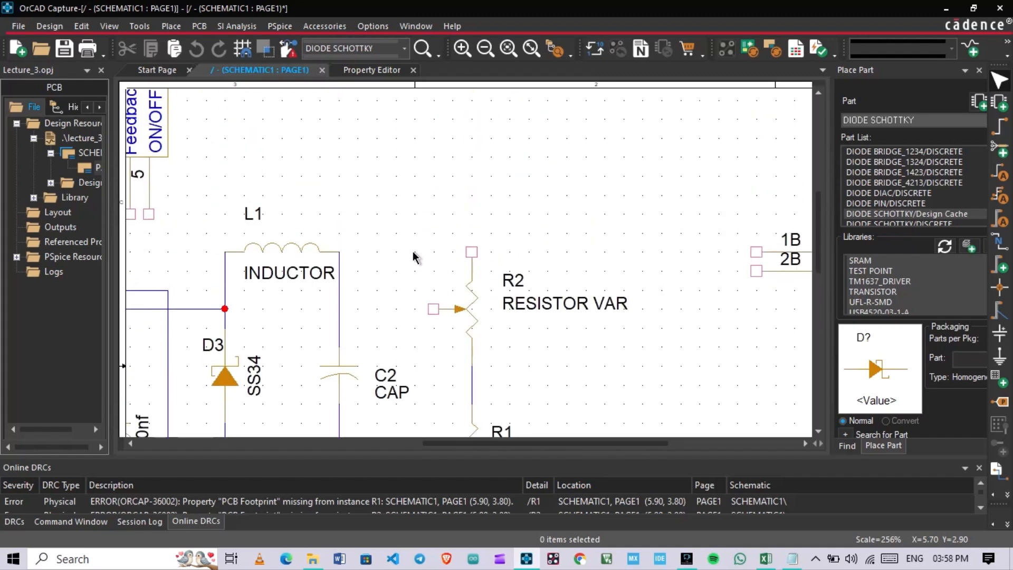
{"action": "scroll", "coordinate": [300, 238], "scroll_direction": "down", "scroll_amount": 1}
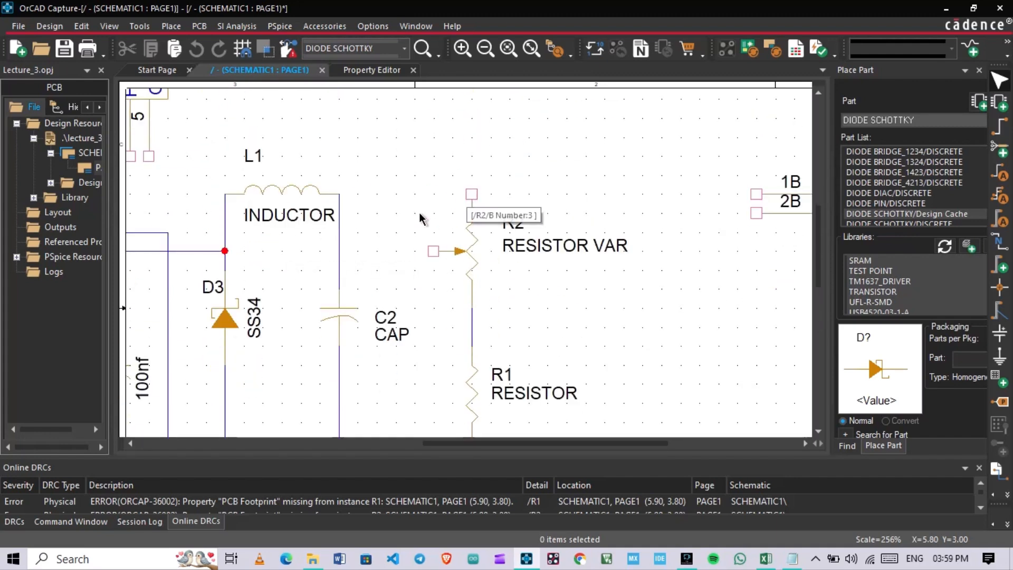
{"action": "key", "text": "ctrl+s"}
- Bring LED D1 down between R2 and J1B, and move connector J1B farther up and to the right
{"action": "scroll", "coordinate": [394, 267], "scroll_direction": "down", "scroll_amount": 1, "text": "ctrl"}
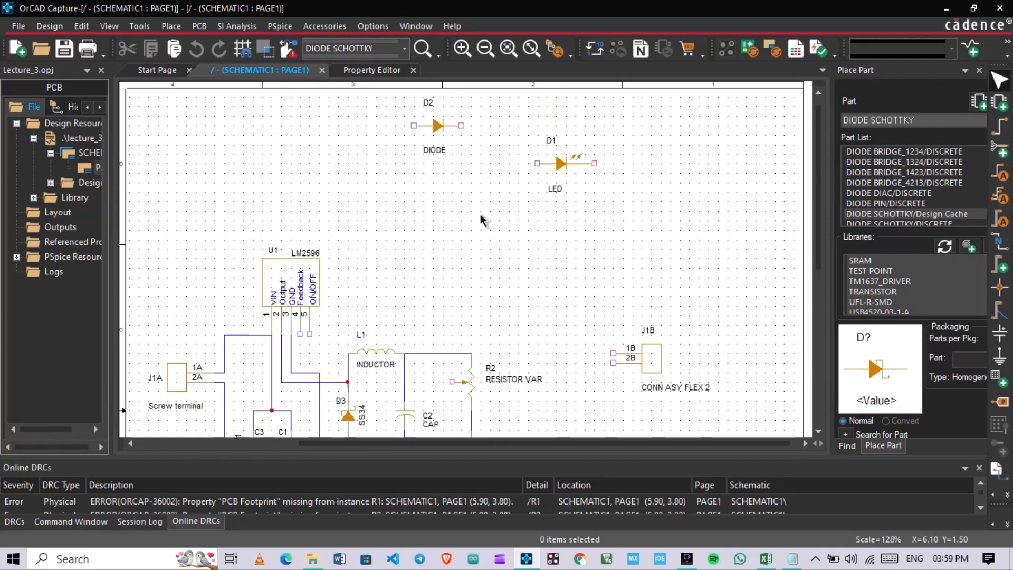
{"action": "scroll", "coordinate": [480, 215], "scroll_direction": "up", "scroll_amount": 1}
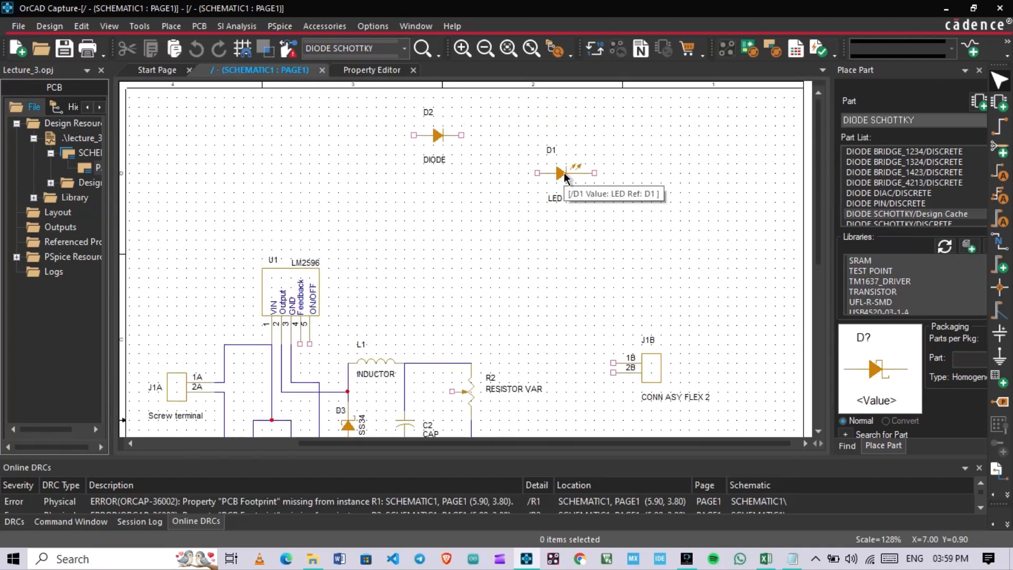
{"action": "left_click_drag", "start_coordinate": [563, 172], "coordinate": [566, 343]}
{"action": "scroll", "coordinate": [572, 340], "scroll_direction": "down", "scroll_amount": 1}
{"action": "left_click_drag", "start_coordinate": [651, 307], "coordinate": [727, 270]}
{"action": "left_click", "coordinate": [582, 324]}
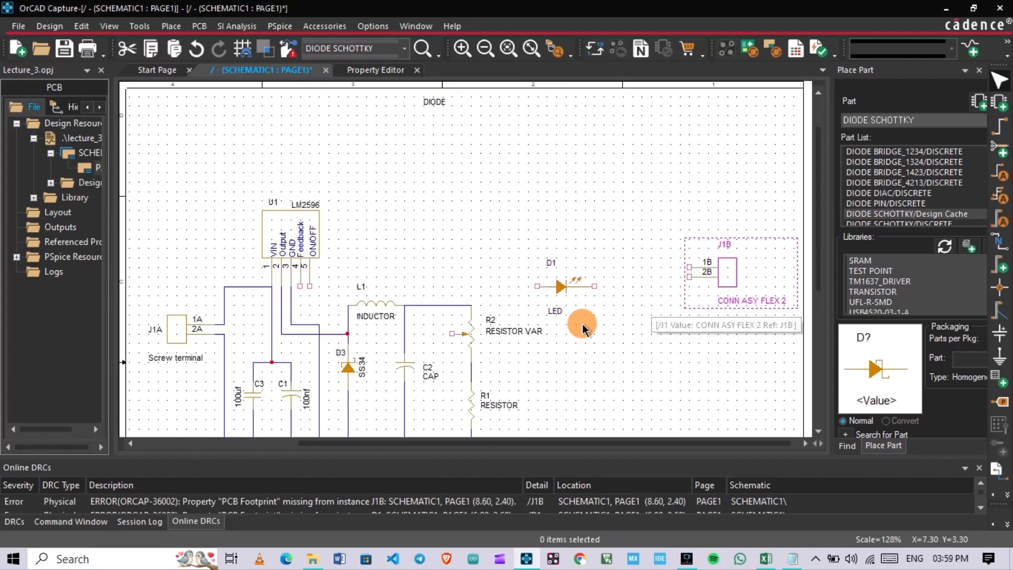
- Rotate LED D1 vertically with its anode at the top and place it to the right of R2
{"action": "left_click_drag", "start_coordinate": [567, 294], "coordinate": [575, 359]}
{"action": "scroll", "coordinate": [473, 173], "scroll_direction": "up", "scroll_amount": 1}
{"action": "scroll", "coordinate": [461, 223], "scroll_direction": "down", "scroll_amount": 3}
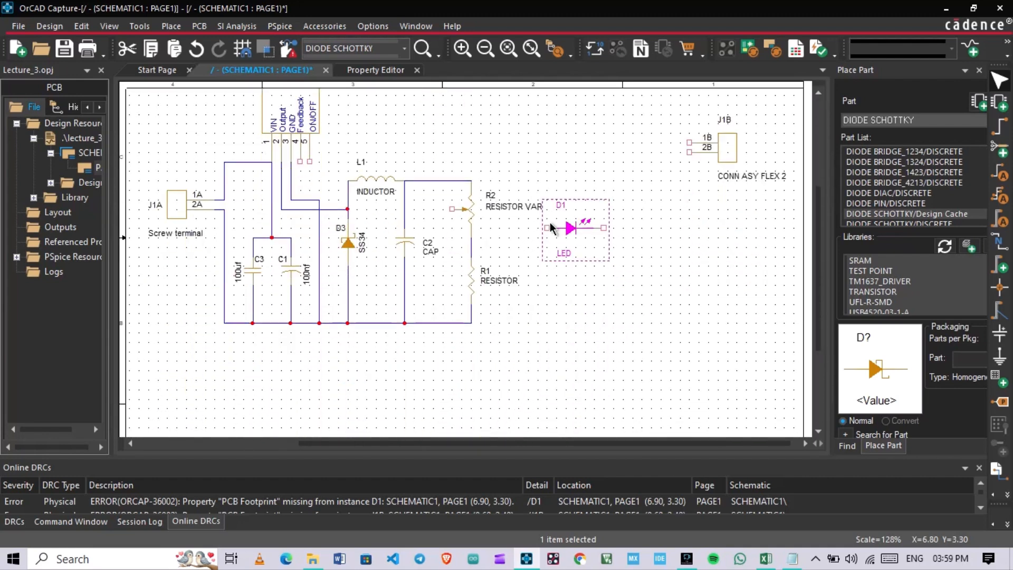
{"action": "scroll", "coordinate": [550, 223], "scroll_direction": "down", "scroll_amount": 2}
{"action": "key", "text": "r"}
{"action": "left_click", "coordinate": [565, 214]}
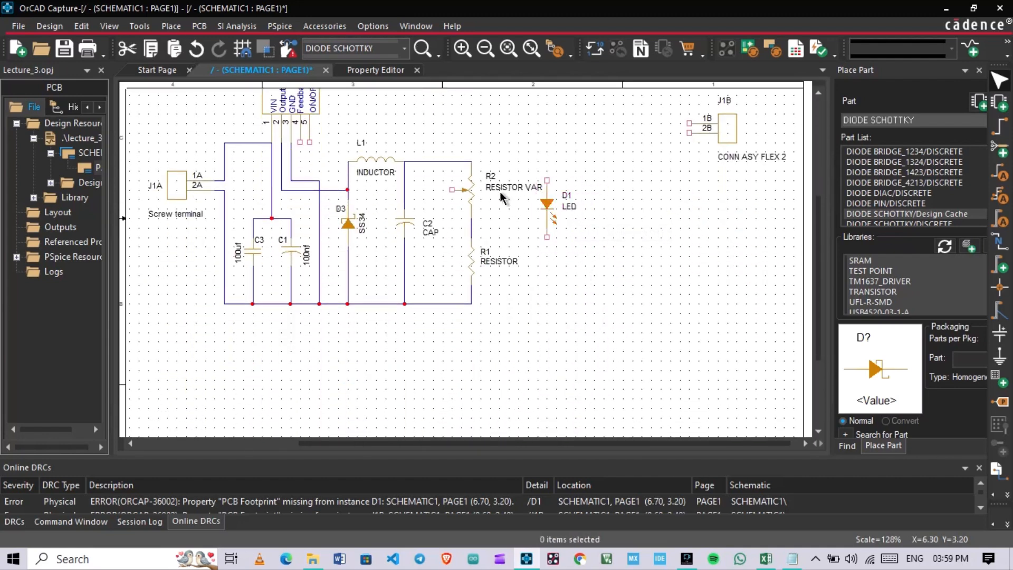
- Set R2's value to RV1 10K, turn that label vertical beside the resistor, and move the R2 reference to its left
{"action": "scroll", "coordinate": [500, 191], "scroll_direction": "up", "scroll_amount": 2, "text": "ctrl"}
{"action": "double_click", "coordinate": [481, 256]}
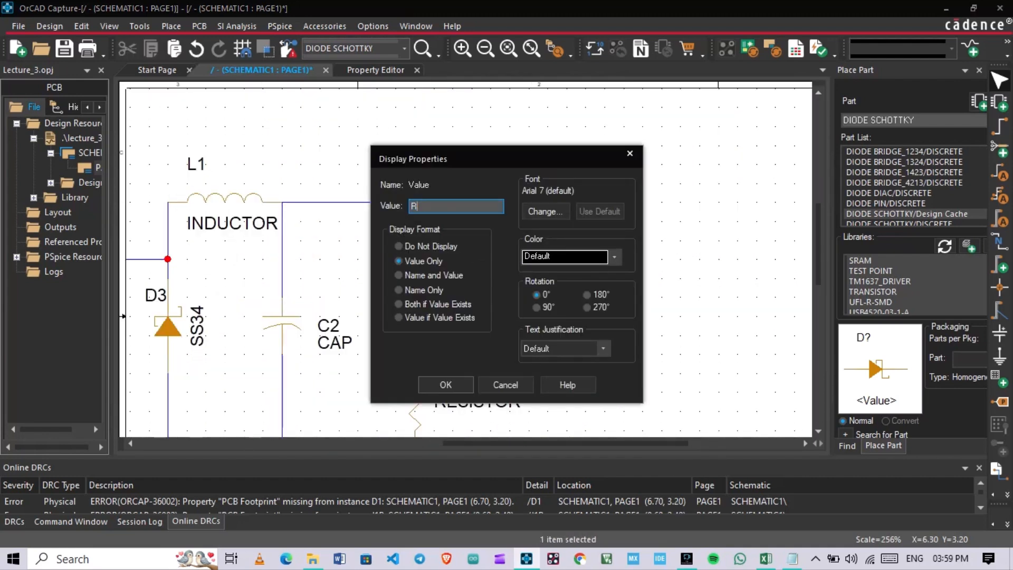
{"action": "key", "text": "Return"}
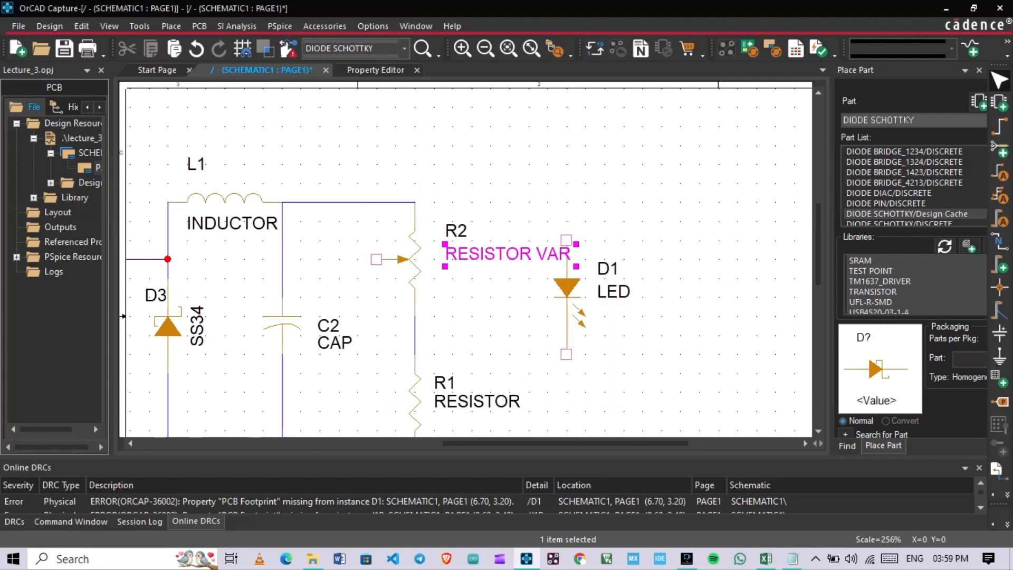
{"action": "key", "text": "r"}
{"action": "left_click", "coordinate": [422, 225]}
{"action": "left_click", "coordinate": [443, 273]}
{"action": "left_click_drag", "start_coordinate": [443, 273], "coordinate": [433, 273]}
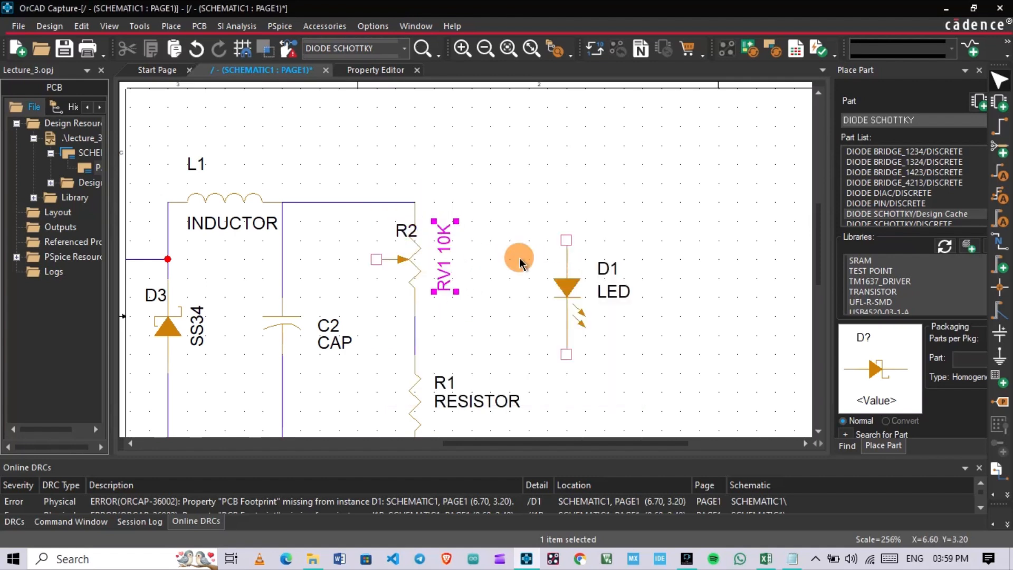
- Move LED D1 slightly upward beside R2
{"action": "left_click", "coordinate": [559, 267]}
{"action": "left_click_drag", "start_coordinate": [559, 266], "coordinate": [559, 248]}
{"action": "scroll", "coordinate": [633, 201], "scroll_direction": "down", "scroll_amount": 3}
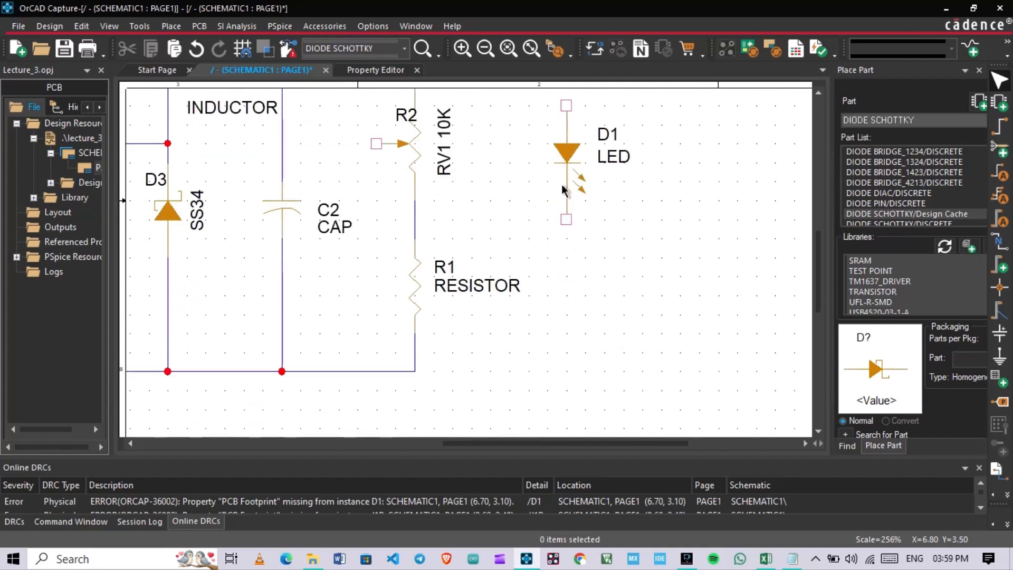
- Move LED D1 down beside R1 and place a copy of resistor R1 directly above the LED
{"action": "left_click_drag", "start_coordinate": [561, 184], "coordinate": [563, 316]}
{"action": "scroll", "coordinate": [416, 308], "scroll_direction": "up", "scroll_amount": 3}
{"action": "scroll", "coordinate": [416, 308], "scroll_direction": "down", "scroll_amount": 3}
{"action": "left_click", "coordinate": [413, 332]}
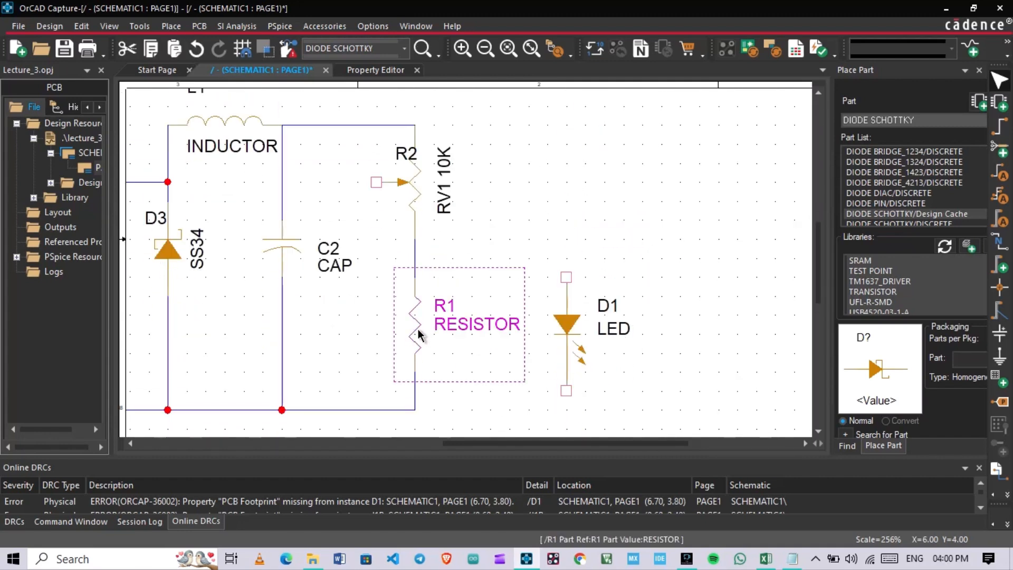
{"action": "key", "text": "ctrl+c"}
{"action": "key", "text": "ctrl+v"}
{"action": "left_click", "coordinate": [546, 191]}
- Wire R3 in series with LED D1, connect the branch to the upper and lower rails, and save the schematic
{"action": "key", "text": "w"}
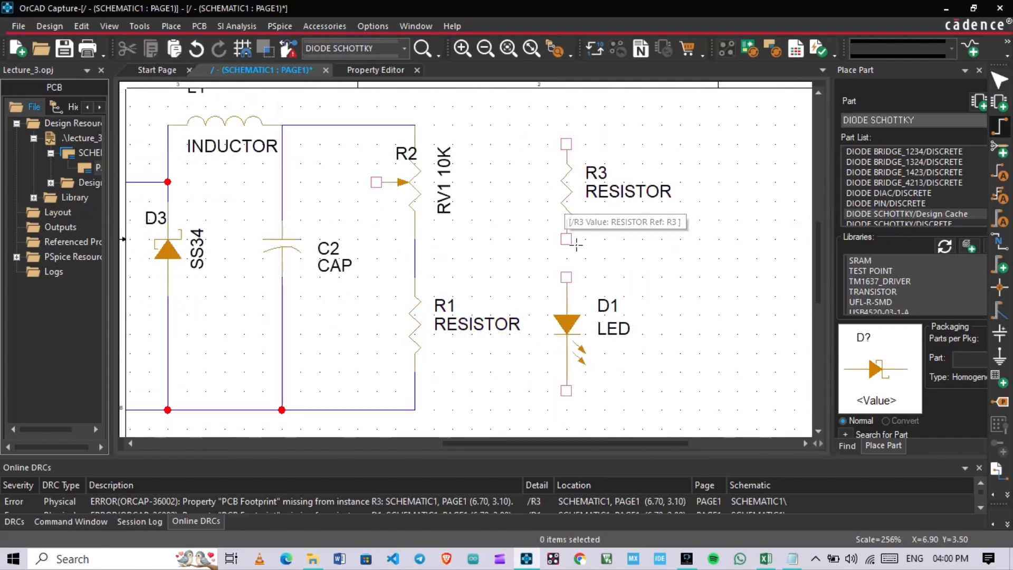
{"action": "left_click", "coordinate": [566, 238]}
{"action": "left_click", "coordinate": [566, 277]}
{"action": "left_click", "coordinate": [567, 390]}
{"action": "left_click", "coordinate": [415, 410]}
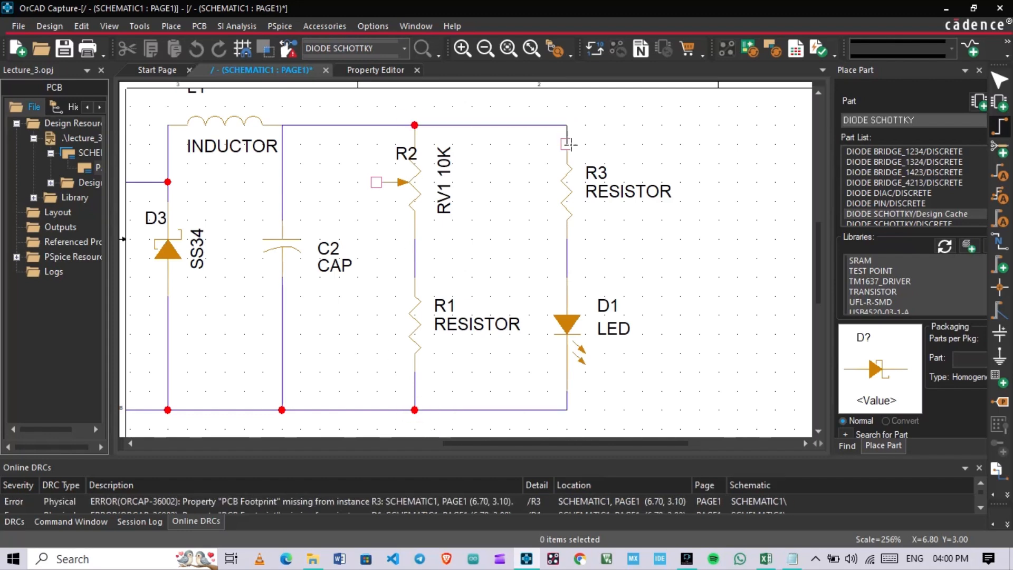
{"action": "key", "text": "Escape"}
{"action": "key", "text": "ctrl+s"}
- Shift the R3–D1 branch slightly to the right and place a copy of the 100uf capacitor C3 between it and R2
{"action": "scroll", "coordinate": [432, 228], "scroll_direction": "down", "scroll_amount": 1}
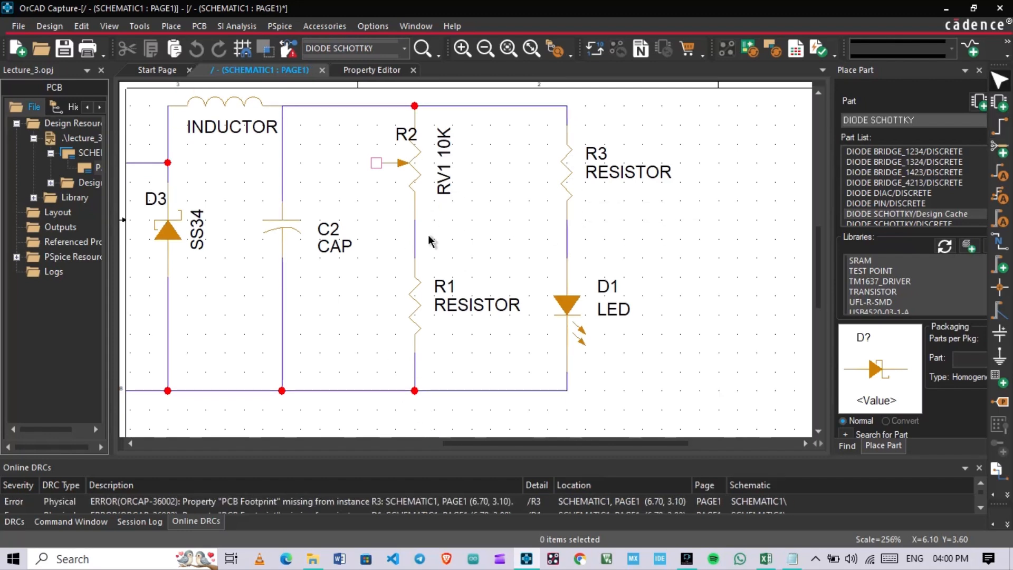
{"action": "scroll", "coordinate": [540, 163], "scroll_direction": "down", "scroll_amount": 1, "text": "ctrl"}
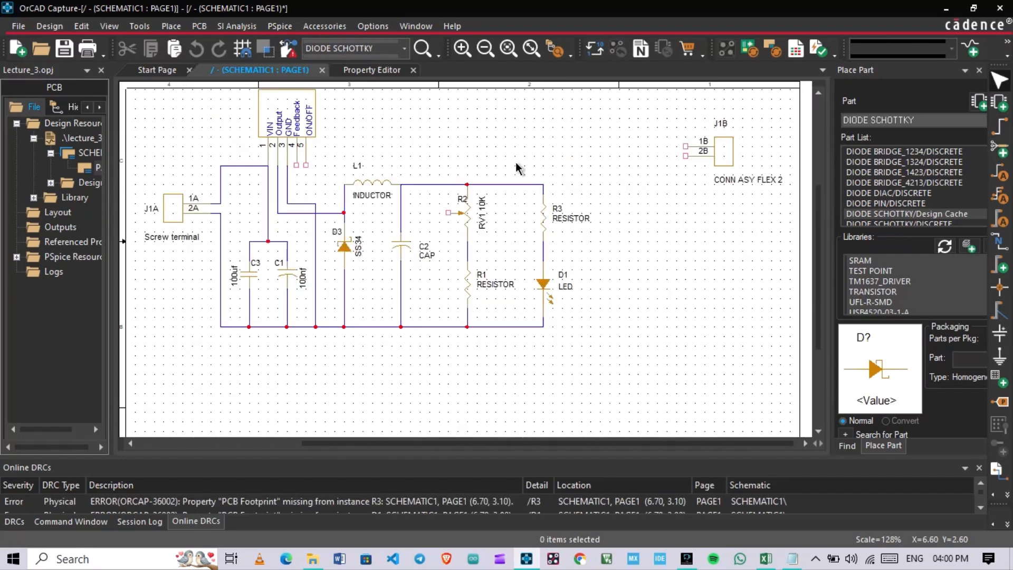
{"action": "left_click_drag", "start_coordinate": [523, 190], "coordinate": [553, 320]}
{"action": "left_click_drag", "start_coordinate": [545, 238], "coordinate": [564, 238]}
{"action": "left_click", "coordinate": [695, 252]}
{"action": "left_click", "coordinate": [250, 276]}
{"action": "left_click_drag", "start_coordinate": [251, 280], "coordinate": [498, 251]}
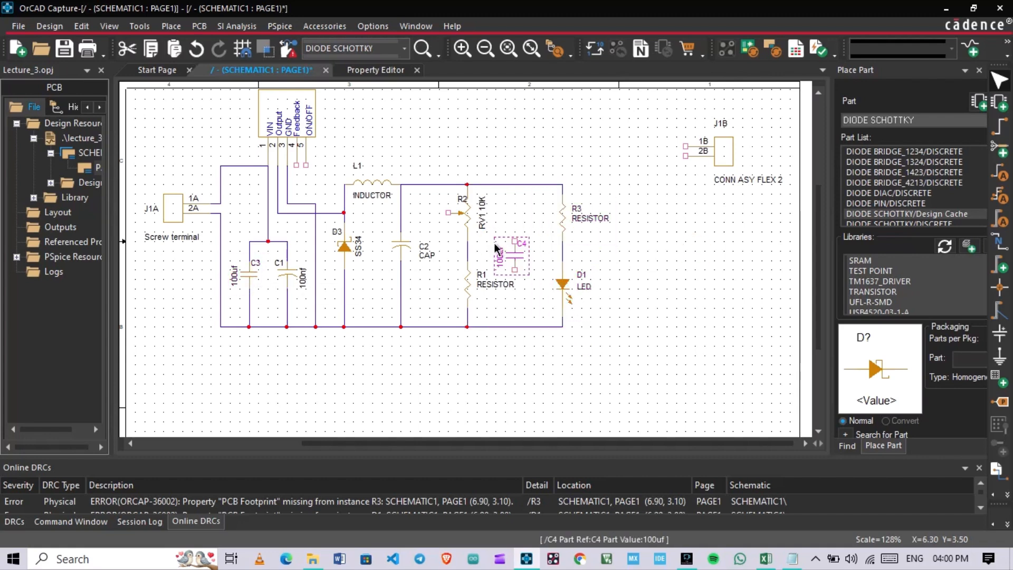
- Wire capacitor C4 between the upper and lower rails
{"action": "scroll", "coordinate": [486, 257], "scroll_direction": "up", "scroll_amount": 1, "text": "ctrl"}
{"action": "key", "text": "w"}
{"action": "left_click", "coordinate": [514, 241]}
{"action": "left_click", "coordinate": [544, 111]}
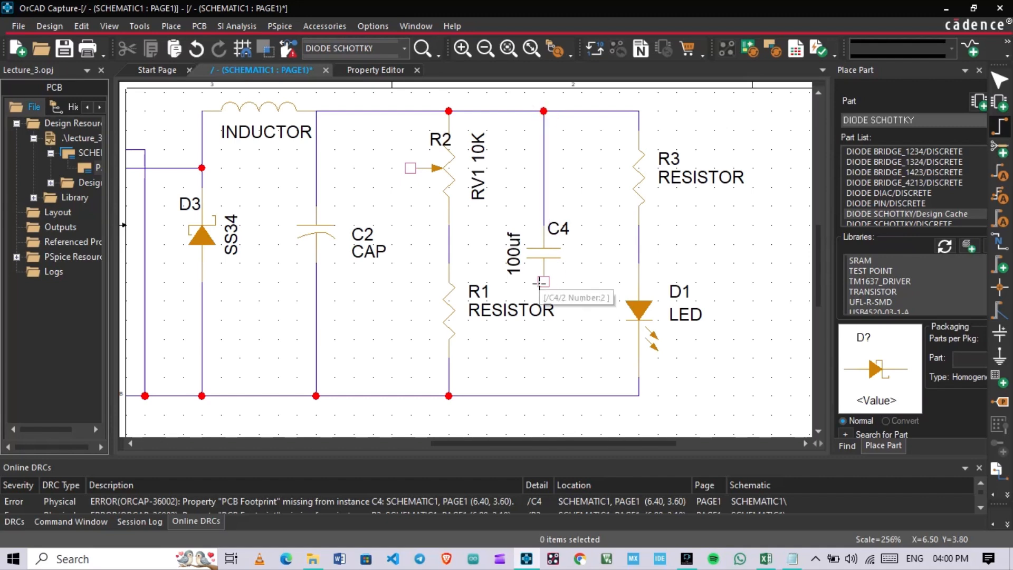
{"action": "left_click", "coordinate": [544, 282]}
{"action": "left_click", "coordinate": [543, 395]}
{"action": "key", "text": "Escape"}
- Bring connector J1B closer to the R3–D1 branch, and nudge connector J1A down and to the right
{"action": "scroll", "coordinate": [485, 261], "scroll_direction": "down", "scroll_amount": 1, "text": "ctrl"}
{"action": "left_click_drag", "start_coordinate": [723, 156], "coordinate": [656, 254]}
{"action": "left_click", "coordinate": [701, 226]}
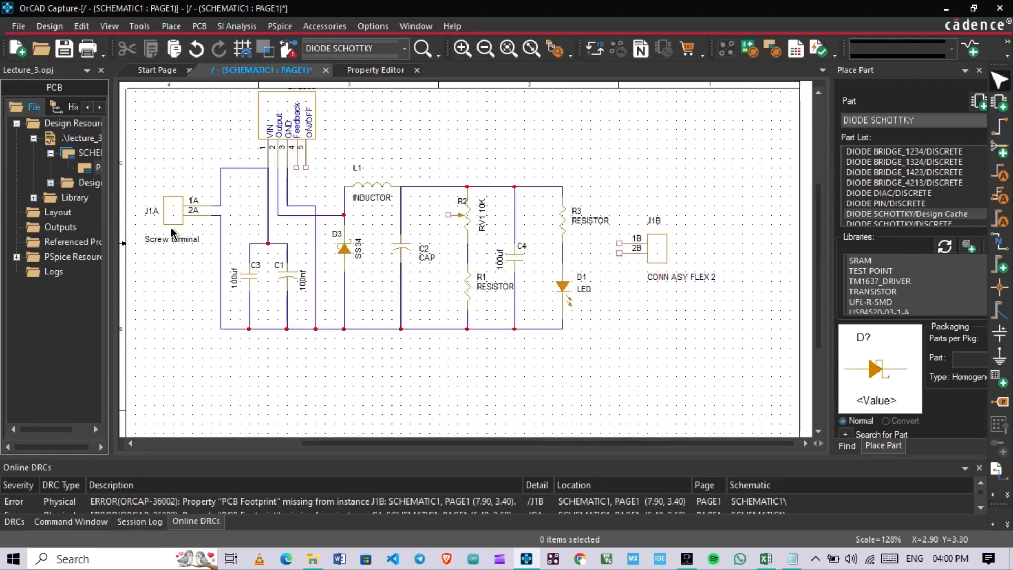
{"action": "left_click_drag", "start_coordinate": [170, 227], "coordinate": [175, 248]}
{"action": "left_click", "coordinate": [659, 241]}
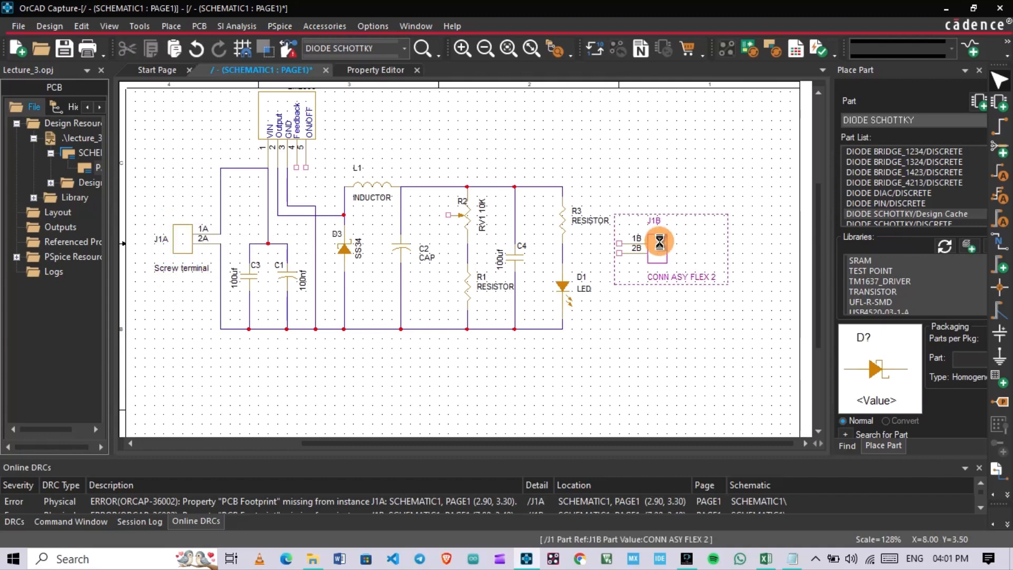
{"action": "left_click", "coordinate": [667, 181]}
- Wire J1B pin 1B to the upper rail and pin 2B to the lower rail, then save the schematic
{"action": "scroll", "coordinate": [667, 181], "scroll_direction": "up", "scroll_amount": 1, "text": "ctrl"}
{"action": "scroll", "coordinate": [477, 209], "scroll_direction": "down", "scroll_amount": 1}
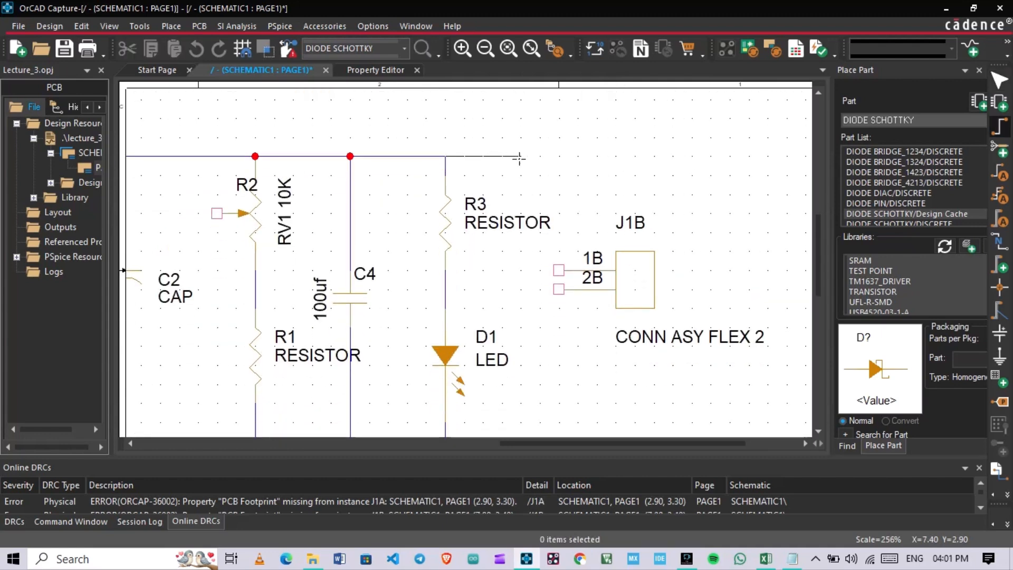
{"action": "scroll", "coordinate": [555, 275], "scroll_direction": "down", "scroll_amount": 1}
{"action": "left_click", "coordinate": [557, 232]}
{"action": "left_click", "coordinate": [543, 231]}
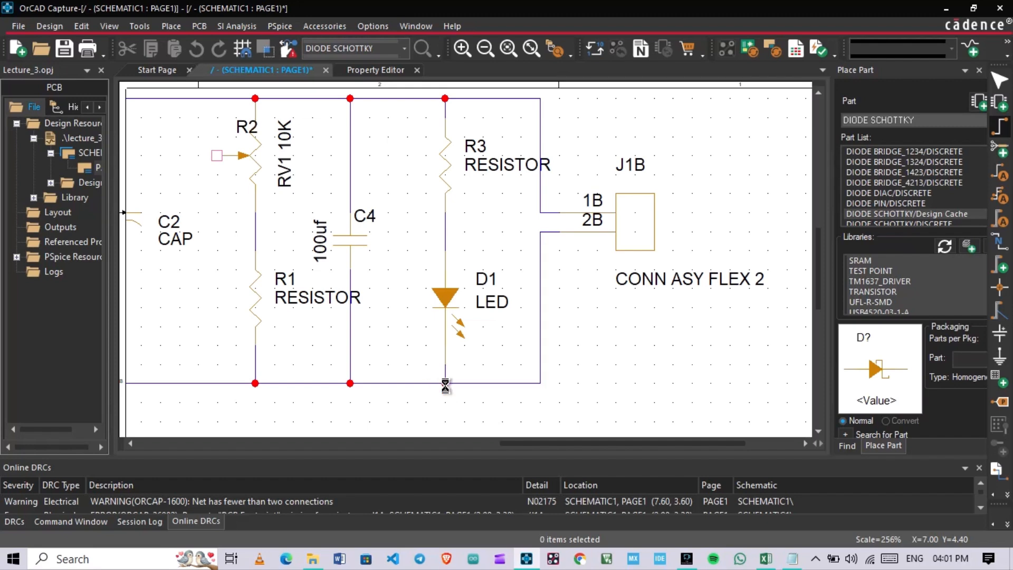
{"action": "left_click", "coordinate": [445, 386]}
{"action": "key", "text": "Escape"}
{"action": "scroll", "coordinate": [663, 323], "scroll_direction": "down", "scroll_amount": 2, "text": "ctrl"}
{"action": "scroll", "coordinate": [467, 227], "scroll_direction": "up", "scroll_amount": 1, "text": "ctrl"}
{"action": "key", "text": "ctrl+s"}
- Move inductor L1 and the upper output rail up by one grid spacing, straightening the rail at each branch
{"action": "scroll", "coordinate": [467, 227], "scroll_direction": "up", "scroll_amount": 1, "text": "ctrl"}
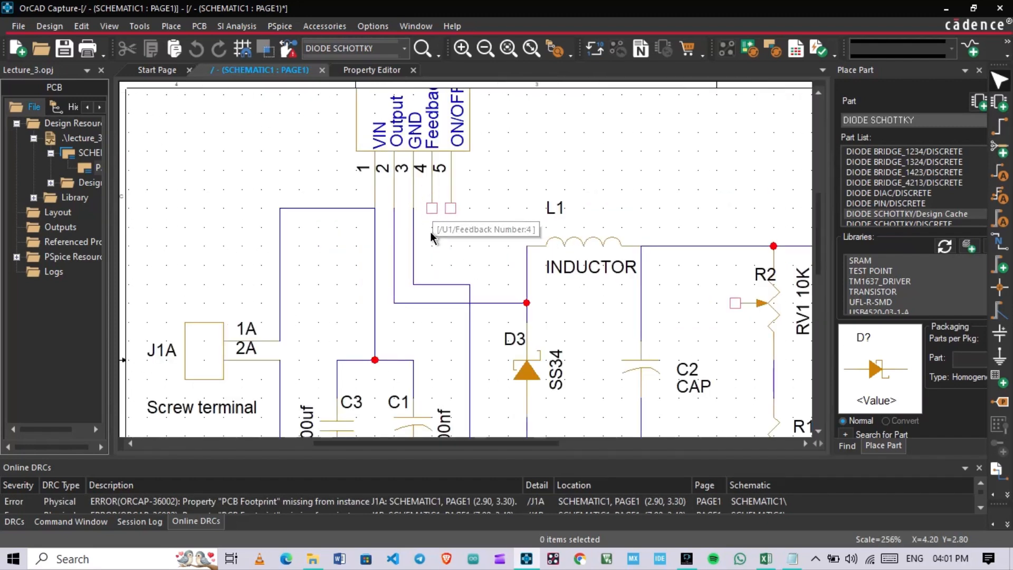
{"action": "scroll", "coordinate": [562, 269], "scroll_direction": "down", "scroll_amount": 1}
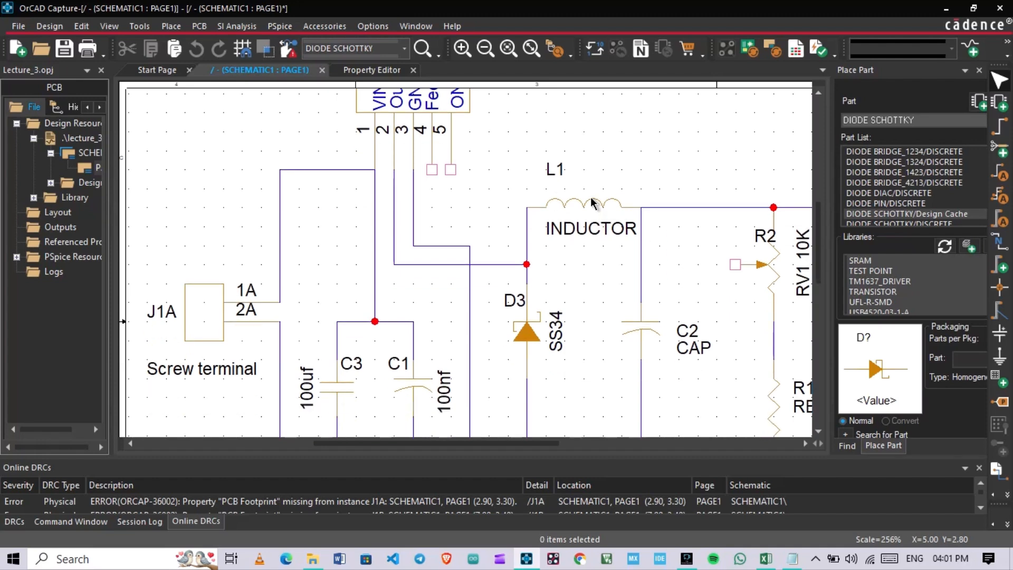
{"action": "left_click", "coordinate": [588, 182]}
{"action": "left_click", "coordinate": [672, 193]}
{"action": "left_click_drag", "start_coordinate": [535, 443], "coordinate": [677, 447]}
{"action": "left_click_drag", "start_coordinate": [507, 207], "coordinate": [501, 193]}
{"action": "left_click_drag", "start_coordinate": [397, 205], "coordinate": [378, 188]}
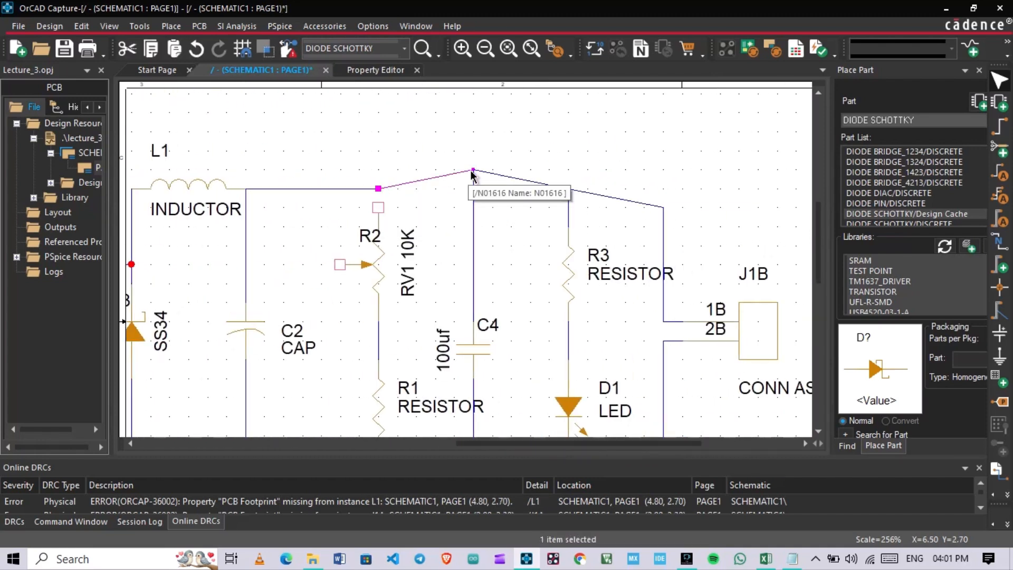
{"action": "left_click_drag", "start_coordinate": [474, 170], "coordinate": [473, 188]}
{"action": "left_click", "coordinate": [563, 183]}
{"action": "left_click_drag", "start_coordinate": [662, 201], "coordinate": [656, 181]}
{"action": "left_click_drag", "start_coordinate": [480, 442], "coordinate": [442, 440]}
- Wire the upper end of R2 to the raised rail
{"action": "key", "text": "w"}
{"action": "left_click", "coordinate": [481, 207]}
{"action": "left_click", "coordinate": [482, 189]}
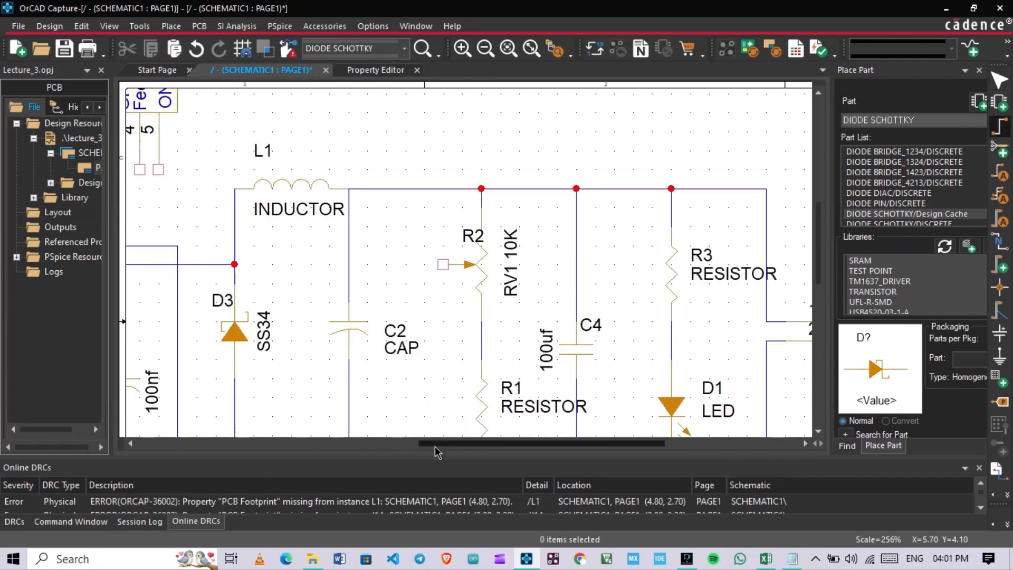
- Wire the LM2596 Feedback pin to the wiper of R2 and save the schematic
{"action": "left_click_drag", "start_coordinate": [542, 443], "coordinate": [507, 443]}
{"action": "left_click", "coordinate": [238, 170]}
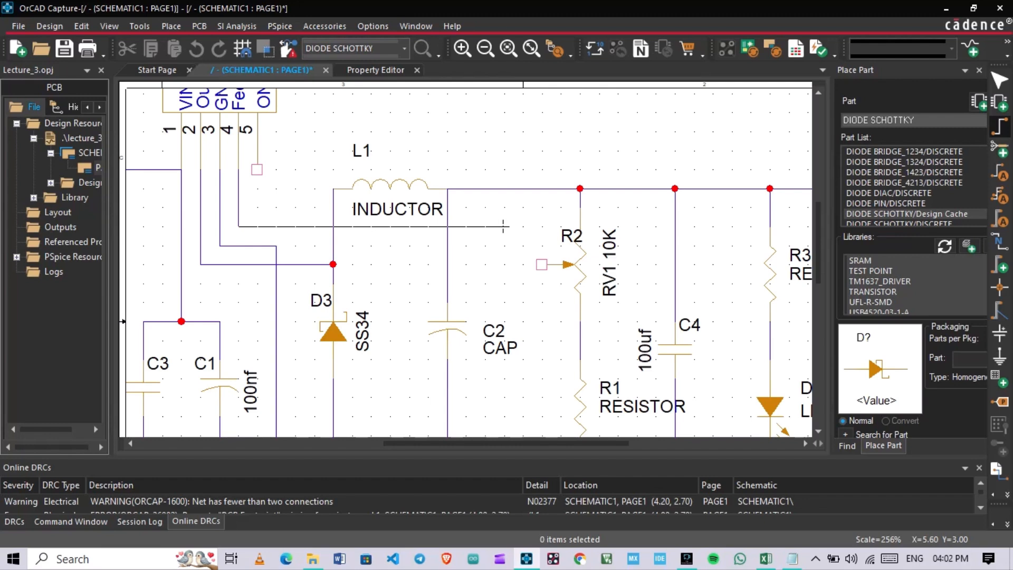
{"action": "left_click", "coordinate": [542, 264]}
{"action": "key", "text": "Escape"}
{"action": "scroll", "coordinate": [260, 191], "scroll_direction": "up", "scroll_amount": 3}
{"action": "scroll", "coordinate": [261, 192], "scroll_direction": "down", "scroll_amount": 2}
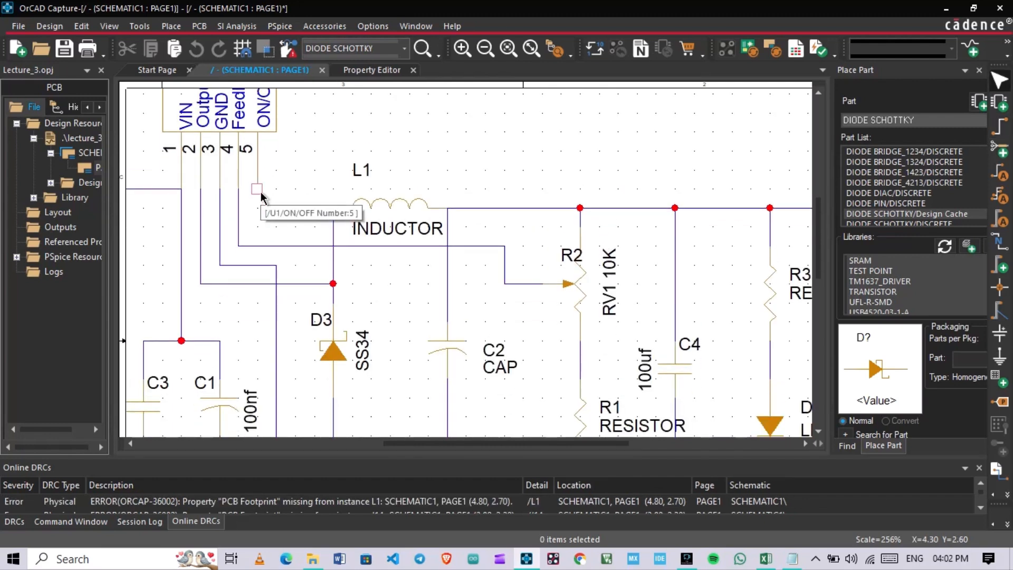
{"action": "key", "text": "ctrl+s"}
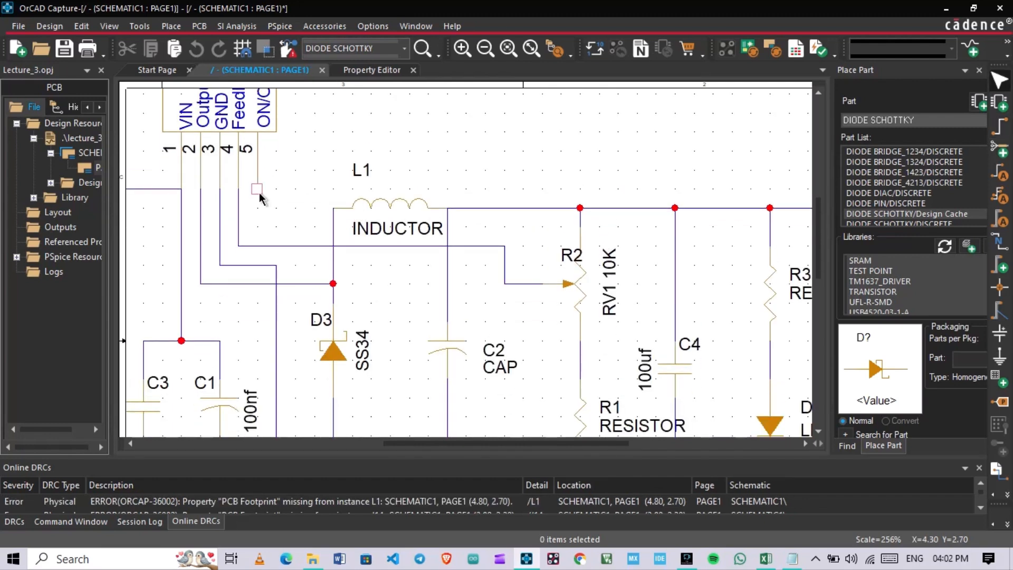
- Wire the LM2596 ON/OFF pin to the GND pin's wire and save the schematic
{"action": "left_click_drag", "start_coordinate": [408, 443], "coordinate": [366, 442]}
{"action": "key", "text": "w"}
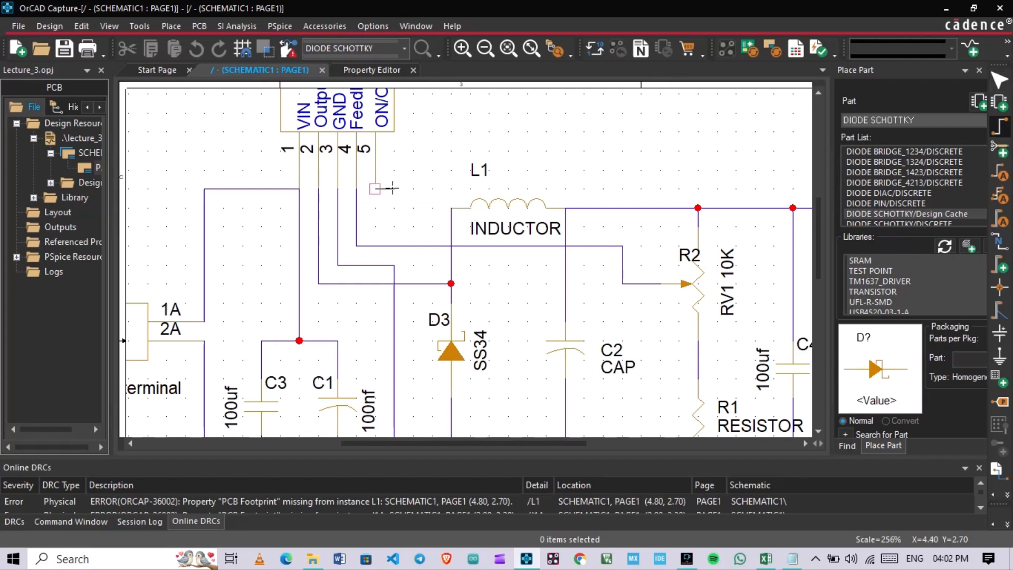
{"action": "left_click", "coordinate": [394, 264]}
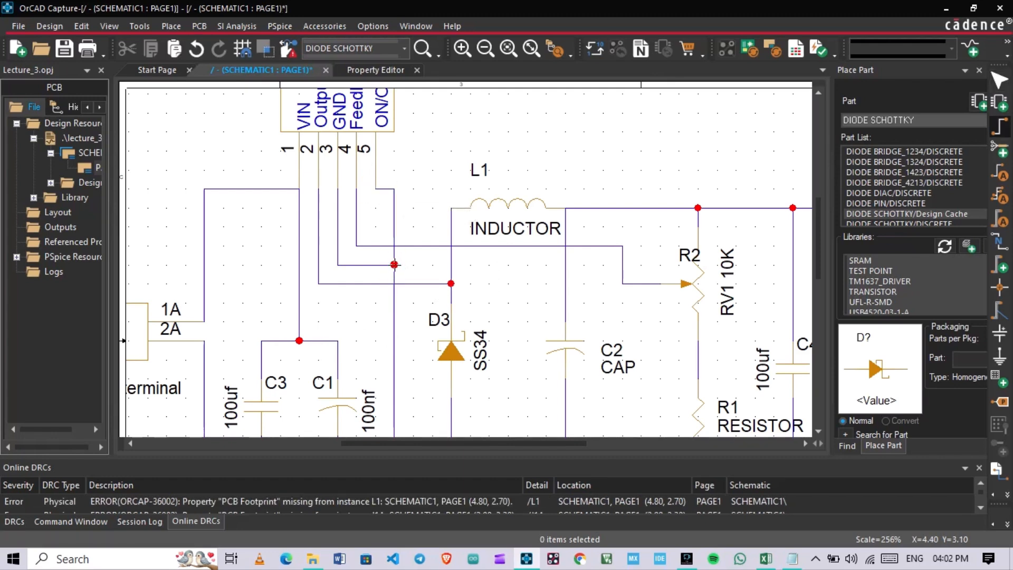
{"action": "key", "text": "Escape"}
{"action": "key", "text": "ctrl+s"}
- Place the text "Input" above connector J1A
{"action": "scroll", "coordinate": [472, 191], "scroll_direction": "down", "scroll_amount": 2, "text": "ctrl"}
{"action": "scroll", "coordinate": [477, 232], "scroll_direction": "up", "scroll_amount": 1, "text": "ctrl"}
{"action": "scroll", "coordinate": [477, 232], "scroll_direction": "up", "scroll_amount": 2}
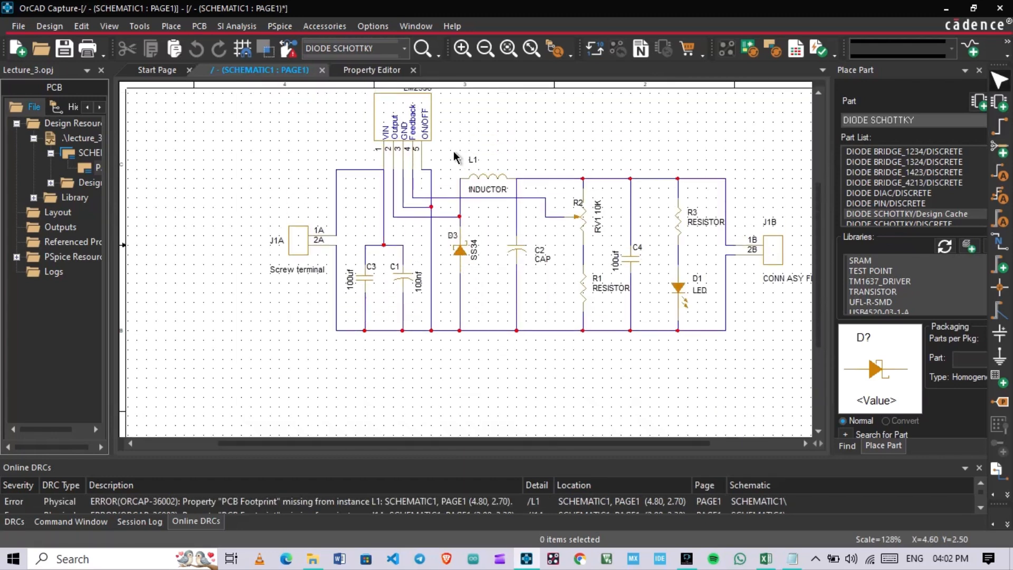
{"action": "scroll", "coordinate": [499, 185], "scroll_direction": "down", "scroll_amount": 1, "text": "ctrl"}
{"action": "scroll", "coordinate": [473, 269], "scroll_direction": "up", "scroll_amount": 1, "text": "ctrl"}
{"action": "scroll", "coordinate": [473, 270], "scroll_direction": "down", "scroll_amount": 2}
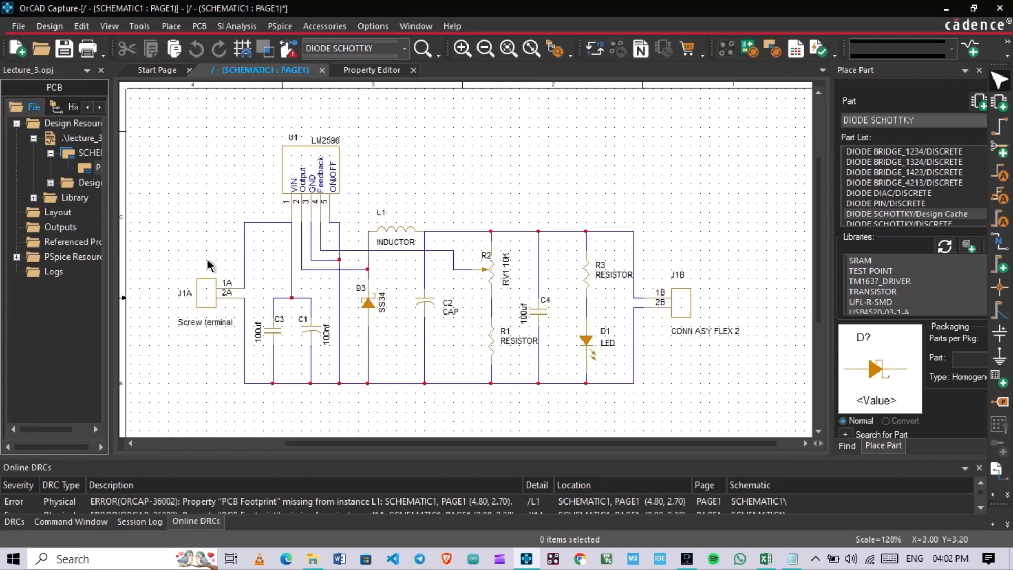
{"action": "scroll", "coordinate": [206, 259], "scroll_direction": "up", "scroll_amount": 1, "text": "ctrl"}
{"action": "scroll", "coordinate": [529, 344], "scroll_direction": "down", "scroll_amount": 1}
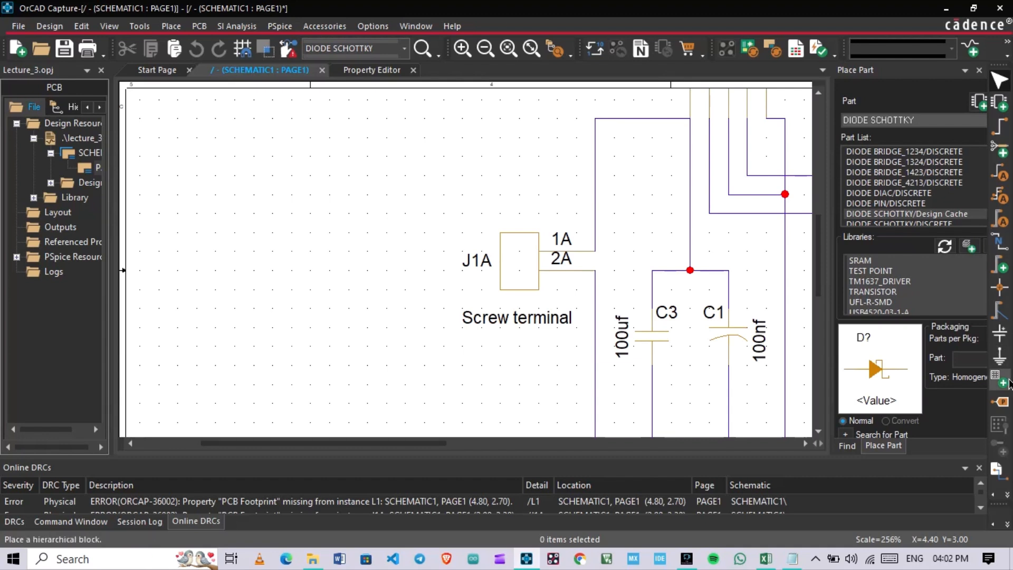
{"action": "left_click", "coordinate": [996, 469]}
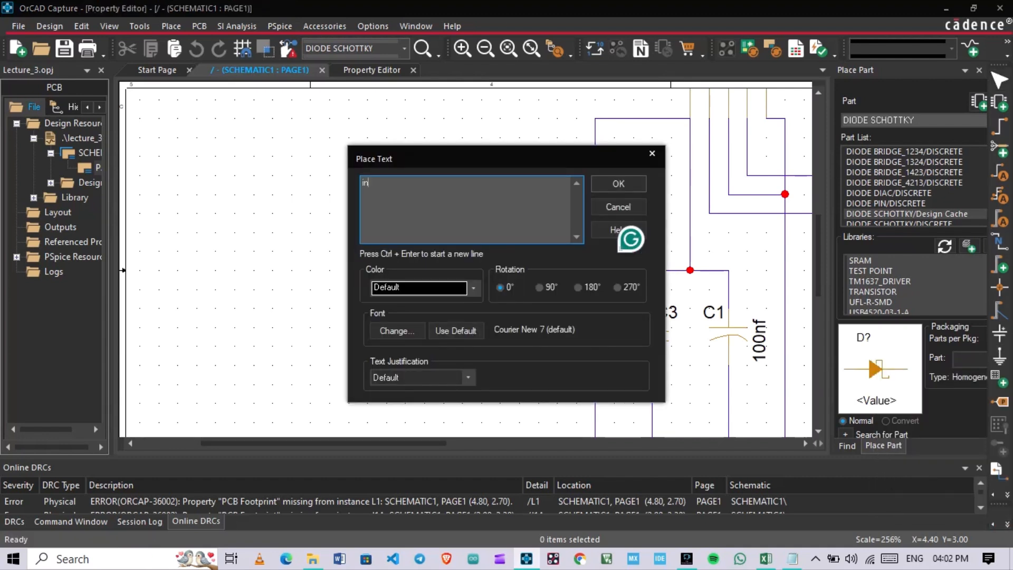
{"action": "type", "text": "Input"}
{"action": "key", "text": "Return"}
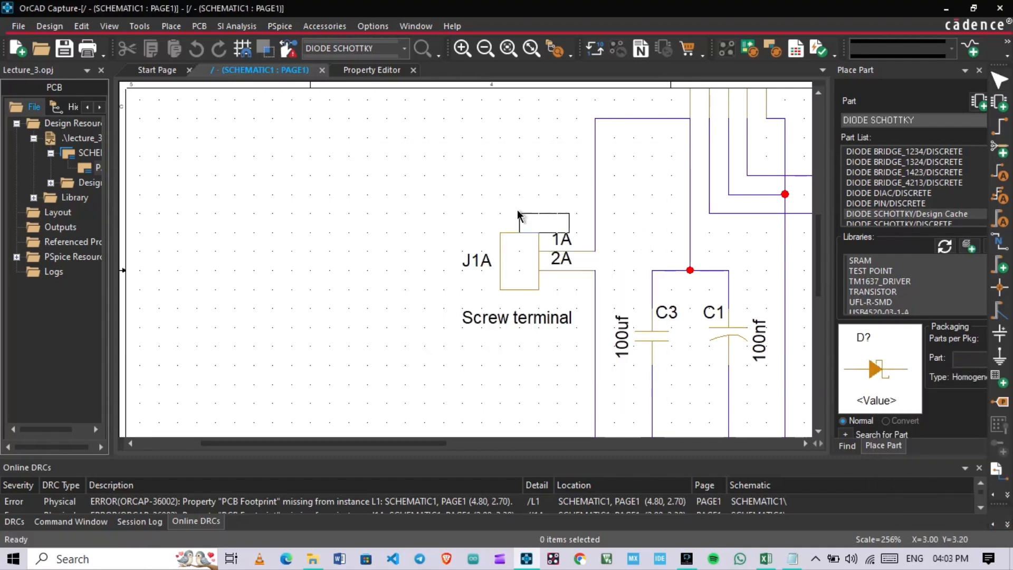
{"action": "left_click", "coordinate": [522, 203]}
- Move the J1B reference to the connector's right side and place a copy of the Input text above it reading "Output"
{"action": "scroll", "coordinate": [535, 156], "scroll_direction": "down", "scroll_amount": 1}
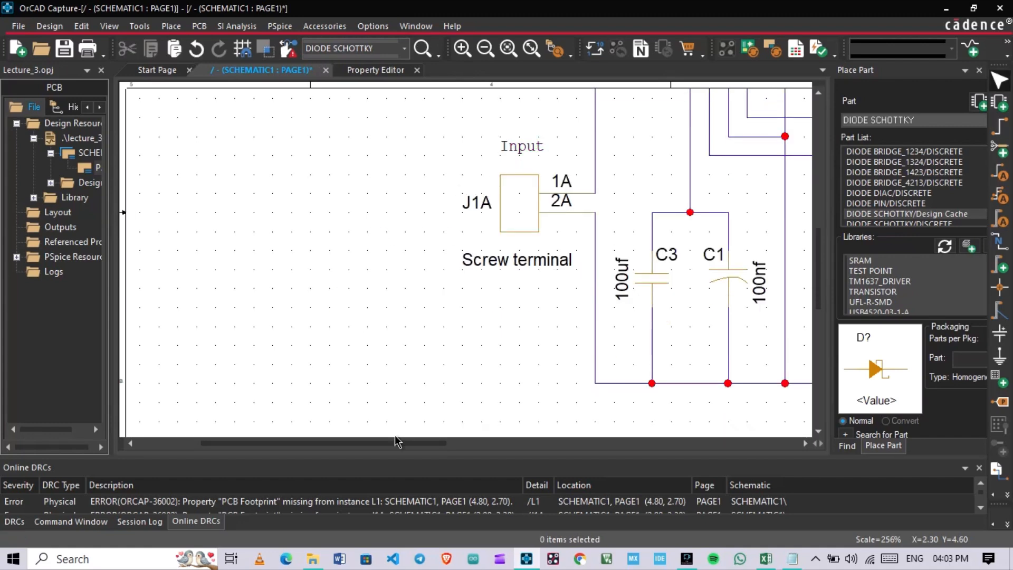
{"action": "left_click_drag", "start_coordinate": [395, 443], "coordinate": [747, 450]}
{"action": "left_click_drag", "start_coordinate": [481, 165], "coordinate": [540, 222]}
{"action": "double_click", "coordinate": [466, 167]}
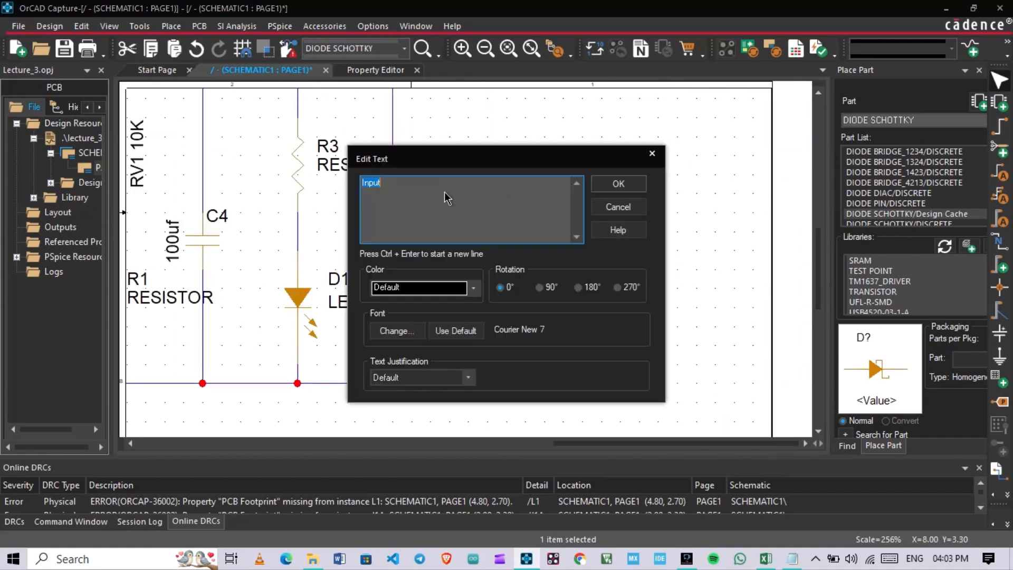
{"action": "type", "text": "Output"}
{"action": "key", "text": "Return"}
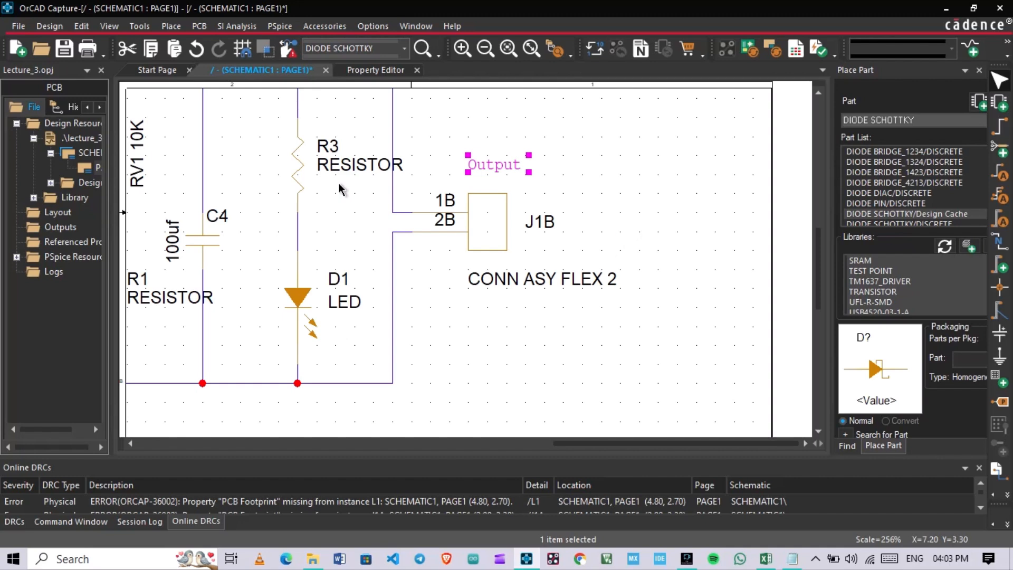
- Turn off grid snapping, center the Output text just above J1B, and move the J1B reference closer to the connector
{"action": "left_click", "coordinate": [372, 100]}
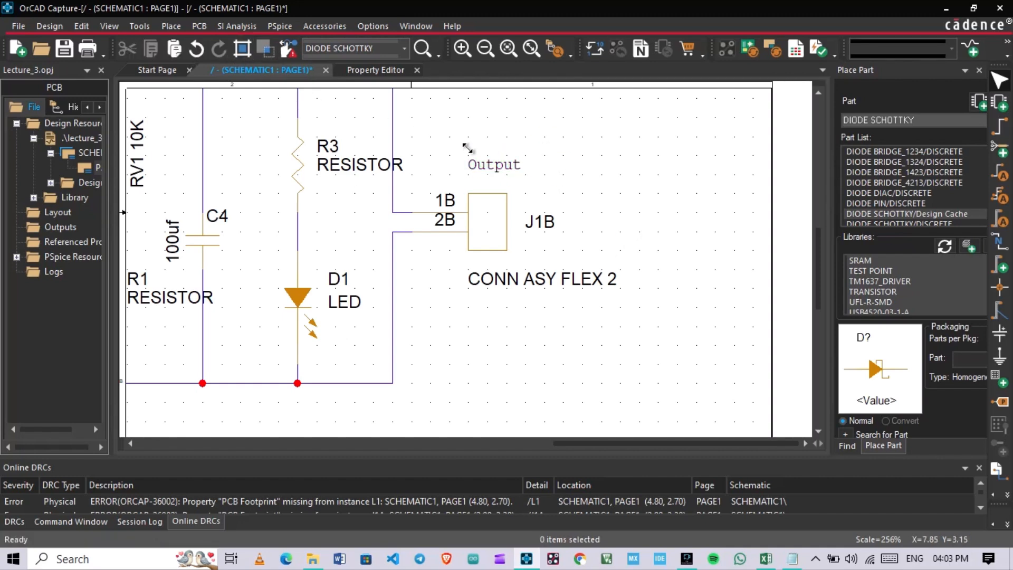
{"action": "left_click_drag", "start_coordinate": [486, 169], "coordinate": [486, 168]}
{"action": "right_click", "coordinate": [486, 167]}
{"action": "left_click", "coordinate": [507, 180]}
{"action": "left_click_drag", "start_coordinate": [543, 221], "coordinate": [529, 221]}
{"action": "left_click", "coordinate": [587, 378]}
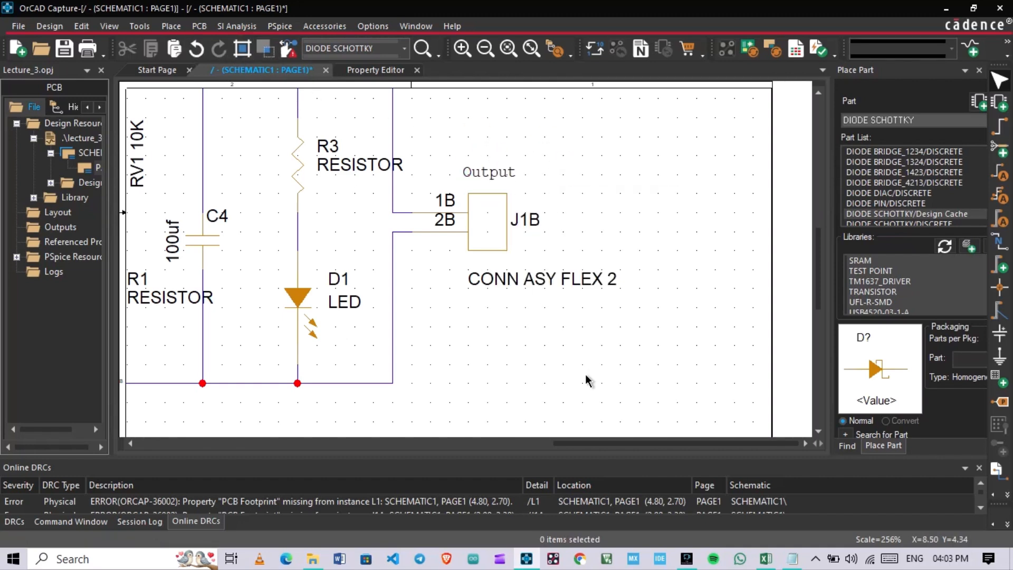
- Copy J1A's value text, and move the Screw terminal and Input labels closer to that connector
{"action": "left_click_drag", "start_coordinate": [655, 444], "coordinate": [270, 411]}
{"action": "double_click", "coordinate": [627, 262]}
{"action": "left_click", "coordinate": [512, 386]}
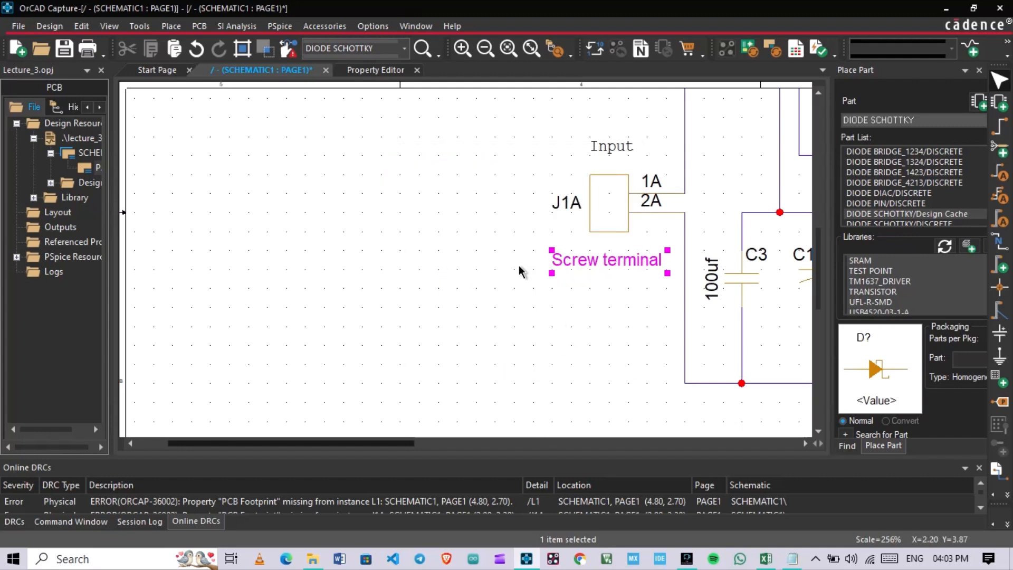
{"action": "left_click_drag", "start_coordinate": [599, 257], "coordinate": [601, 247]}
{"action": "left_click_drag", "start_coordinate": [608, 148], "coordinate": [605, 163]}
{"action": "left_click", "coordinate": [520, 306]}
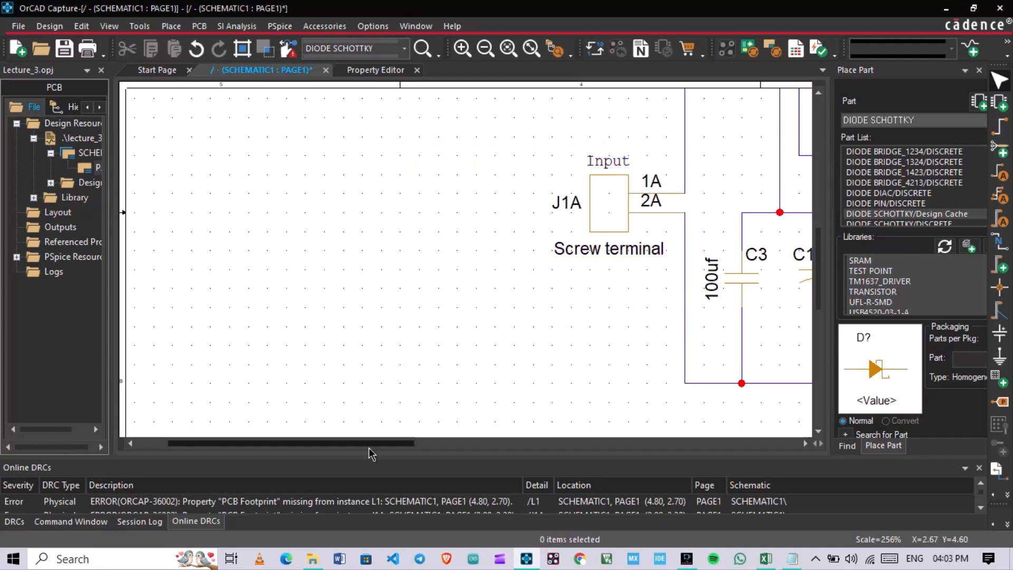
- Set J1B's value to Screw terminal, fit that label and the Output text close around the connector, and save
{"action": "left_click_drag", "start_coordinate": [370, 444], "coordinate": [742, 433]}
{"action": "double_click", "coordinate": [582, 275]}
{"action": "type", "text": "Screw terminal"}
{"action": "left_click", "coordinate": [446, 384]}
{"action": "left_click_drag", "start_coordinate": [590, 288], "coordinate": [554, 274]}
{"action": "left_click_drag", "start_coordinate": [522, 174], "coordinate": [518, 179]}
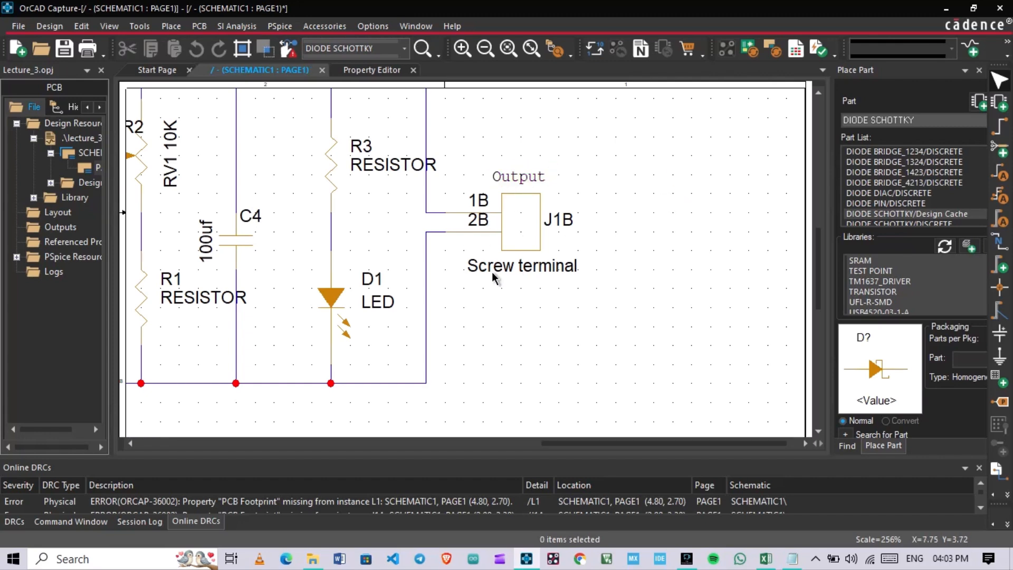
{"action": "key", "text": "ctrl+s"}
{"action": "left_click_drag", "start_coordinate": [564, 444], "coordinate": [237, 451]}
{"action": "scroll", "coordinate": [604, 252], "scroll_direction": "up", "scroll_amount": 3}
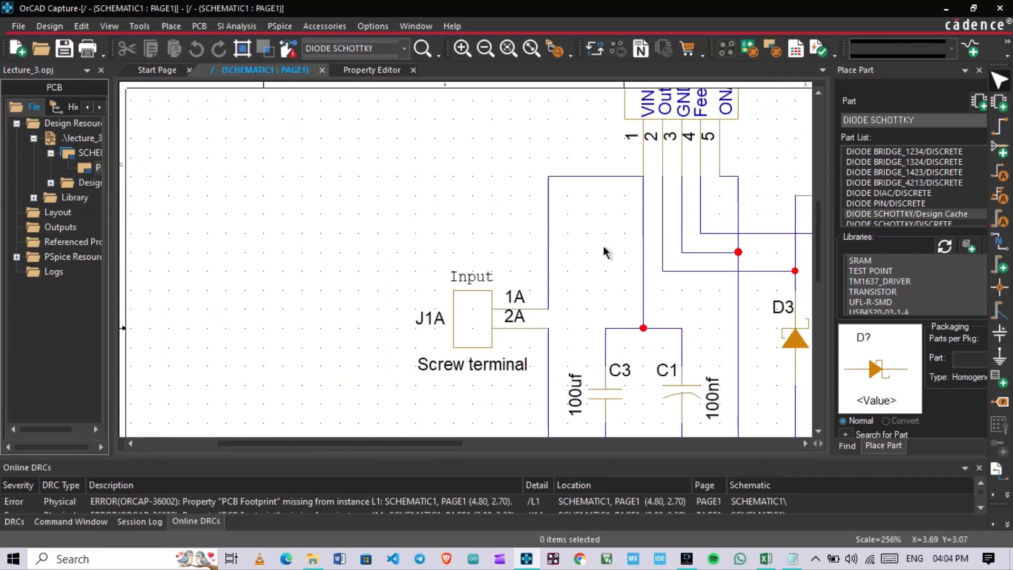
{"action": "scroll", "coordinate": [604, 248], "scroll_direction": "up", "scroll_amount": 3}
{"action": "scroll", "coordinate": [468, 364], "scroll_direction": "down", "scroll_amount": 4}
{"action": "left_click_drag", "start_coordinate": [427, 445], "coordinate": [555, 447]}
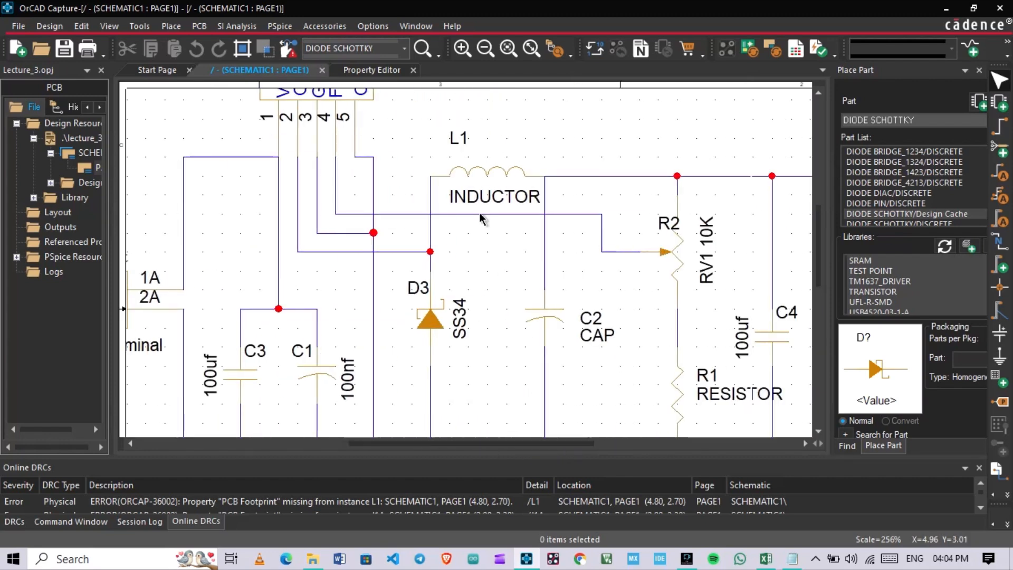
- Set inductor L1's value to 47uH
{"action": "double_click", "coordinate": [507, 196]}
{"action": "type", "text": "47"}
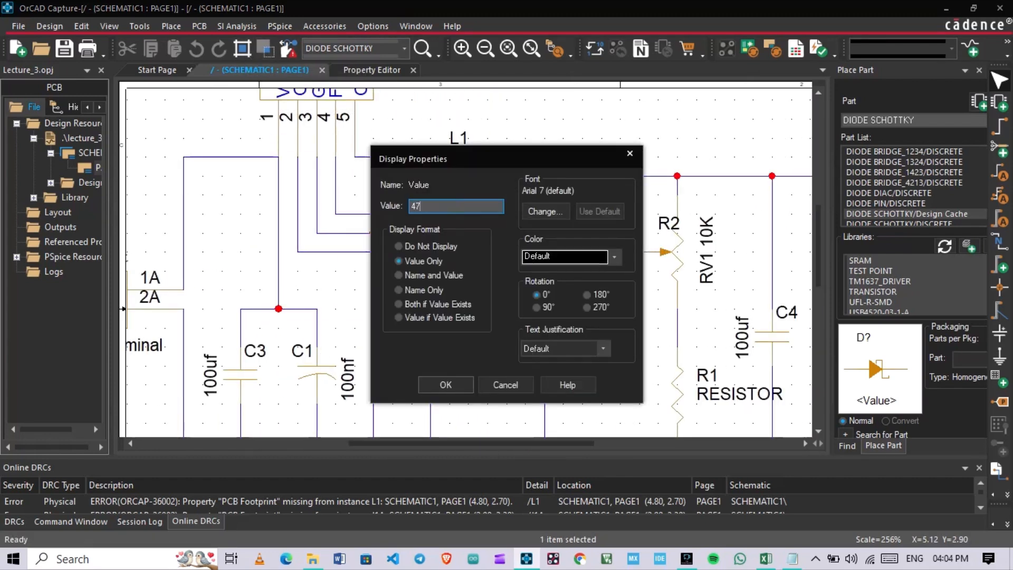
{"action": "type", "text": "uf"}
{"action": "key", "text": "Return"}
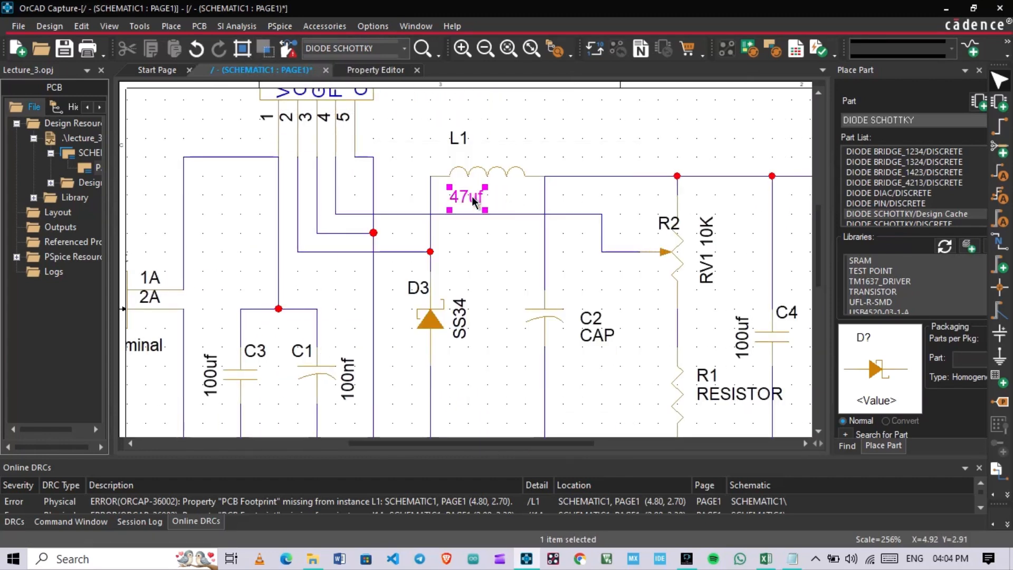
{"action": "double_click", "coordinate": [472, 202]}
{"action": "left_click", "coordinate": [435, 206]}
{"action": "key", "text": "BackSpace"}
{"action": "type", "text": "H"}
{"action": "key", "text": "Return"}
- Center the 47uH value just below inductor L1 and its reference just above the coil
{"action": "left_click_drag", "start_coordinate": [466, 198], "coordinate": [481, 196]}
{"action": "left_click", "coordinate": [515, 123]}
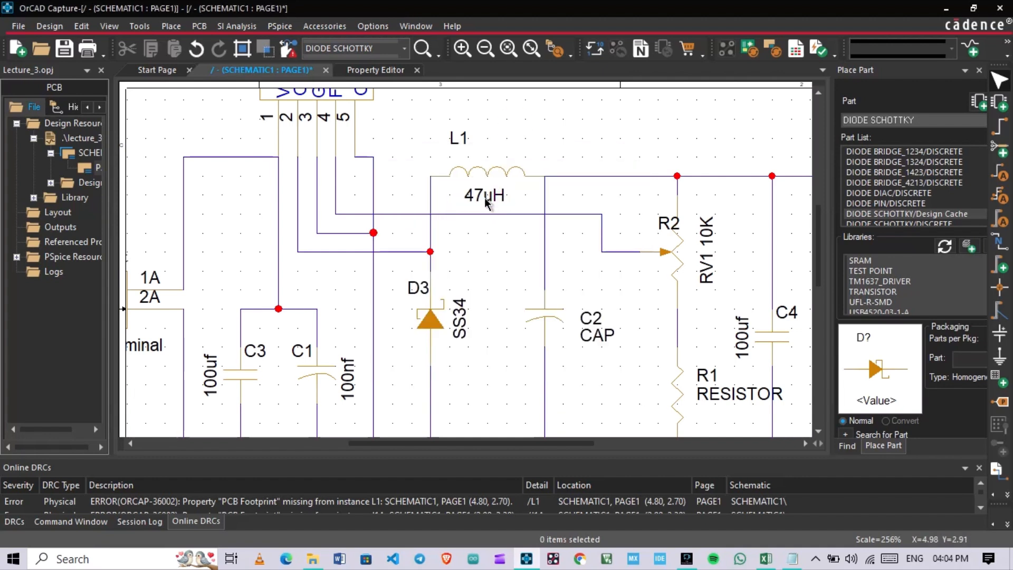
{"action": "left_click_drag", "start_coordinate": [458, 142], "coordinate": [484, 153]}
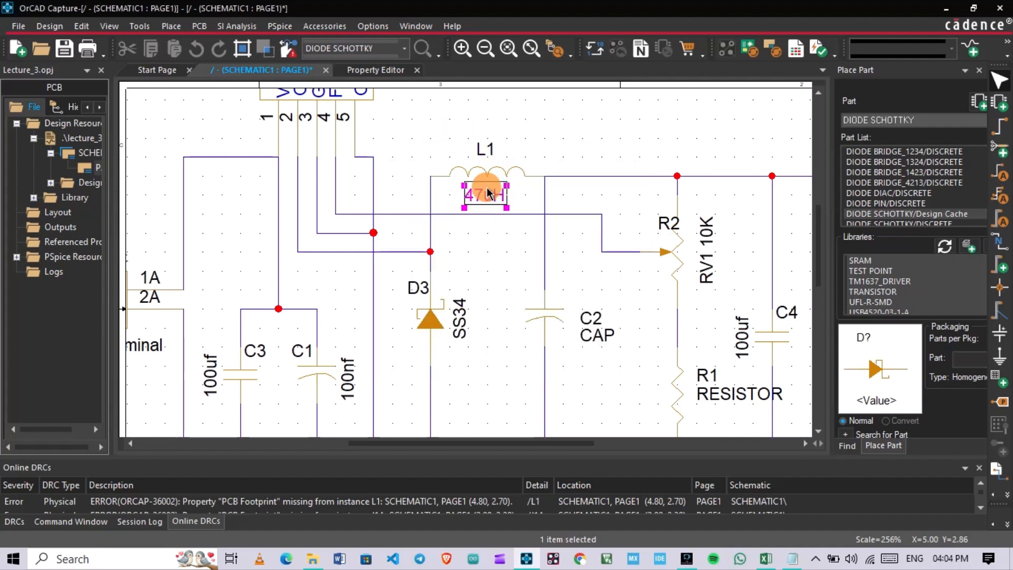
{"action": "left_click", "coordinate": [555, 133]}
- Move the C2 reference to the capacitor's upper left and set its value to 220uf 35v
{"action": "left_click_drag", "start_coordinate": [485, 444], "coordinate": [517, 444]}
{"action": "scroll", "coordinate": [378, 343], "scroll_direction": "down", "scroll_amount": 1}
{"action": "left_click_drag", "start_coordinate": [499, 282], "coordinate": [462, 267]}
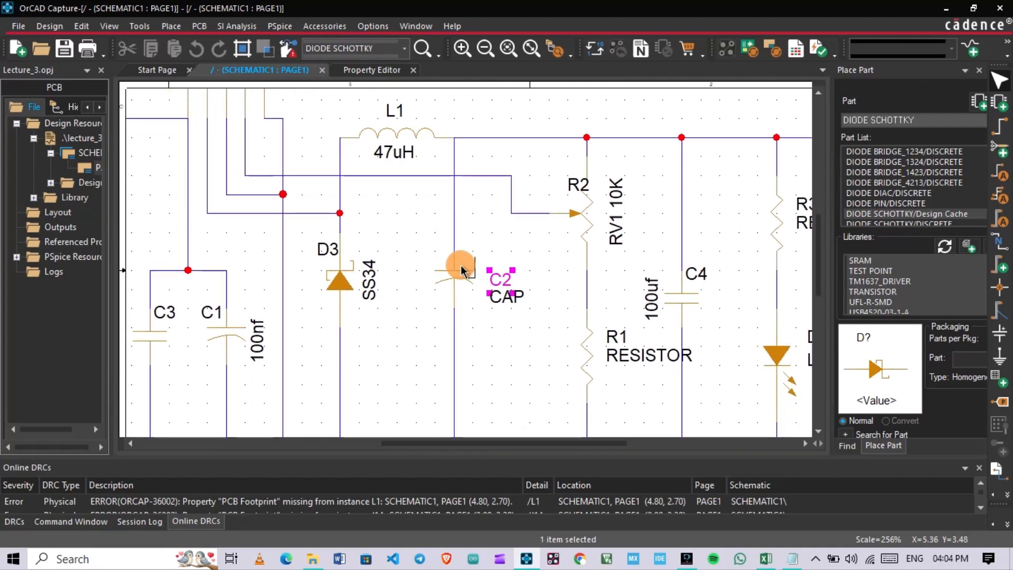
{"action": "double_click", "coordinate": [505, 296]}
{"action": "left_click_drag", "start_coordinate": [513, 161], "coordinate": [579, 170]}
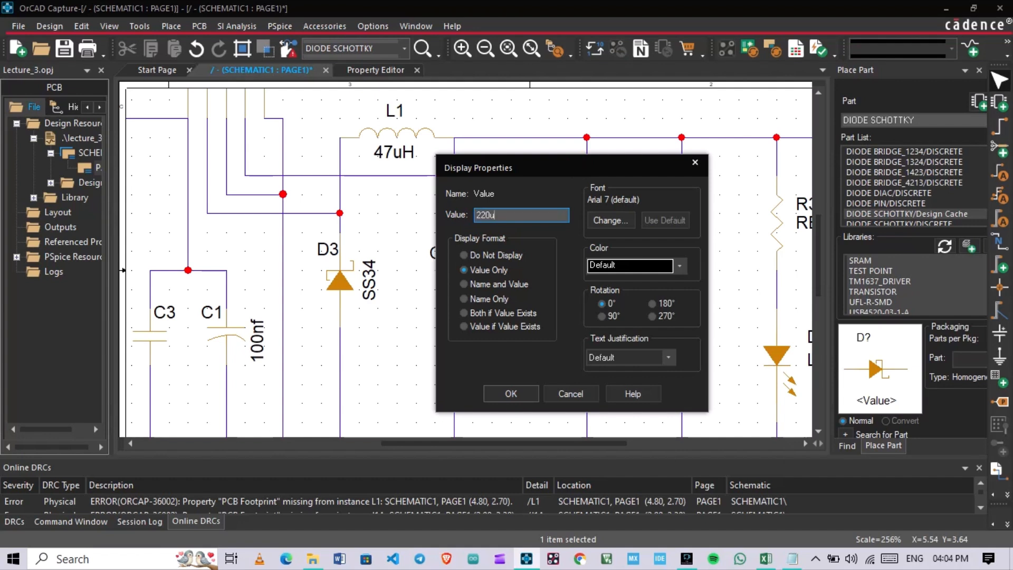
{"action": "type", "text": "220uf 35v"}
{"action": "key", "text": "Return"}
- Rotate C2's value text to vertical and fit it close to the capacitor's right side
{"action": "key", "text": "r"}
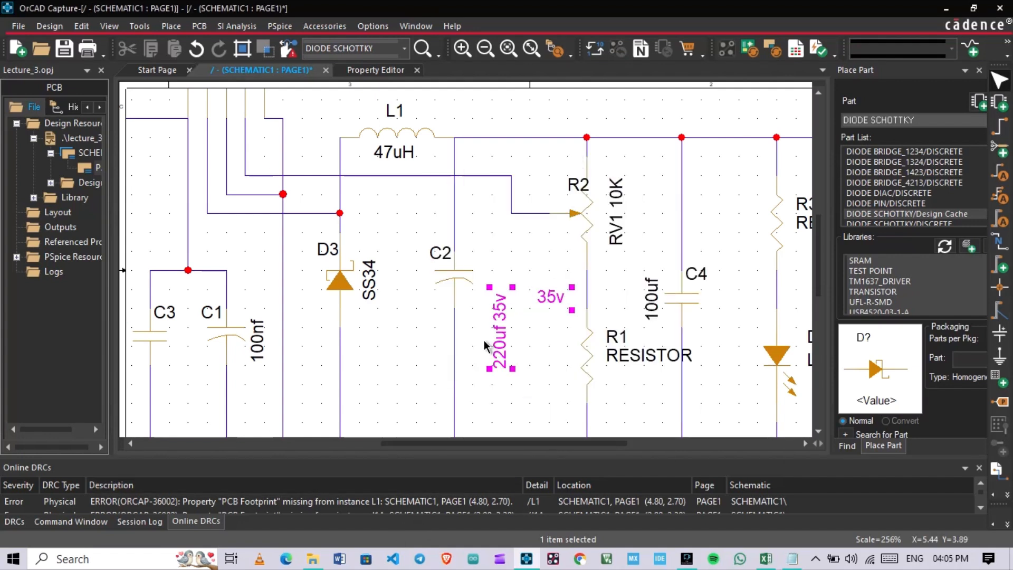
{"action": "left_click_drag", "start_coordinate": [499, 348], "coordinate": [484, 301]}
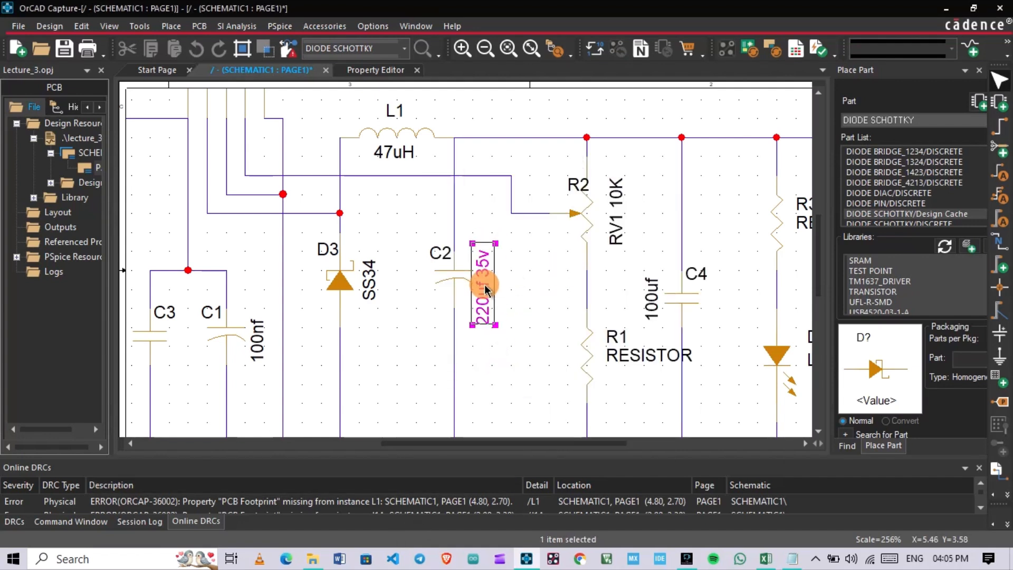
{"action": "left_click", "coordinate": [533, 275]}
- Fit the R2 reference and RV1 10K value close to the potentiometer, and move the R1 reference to its resistor's left side
{"action": "scroll", "coordinate": [532, 274], "scroll_direction": "right", "scroll_amount": 3, "text": "shift"}
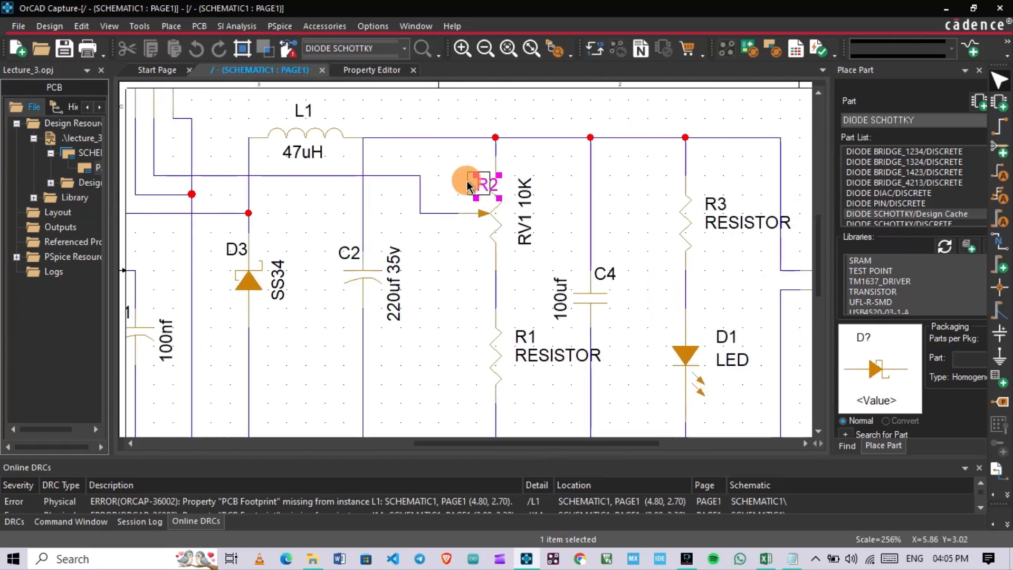
{"action": "left_click_drag", "start_coordinate": [529, 213], "coordinate": [518, 220]}
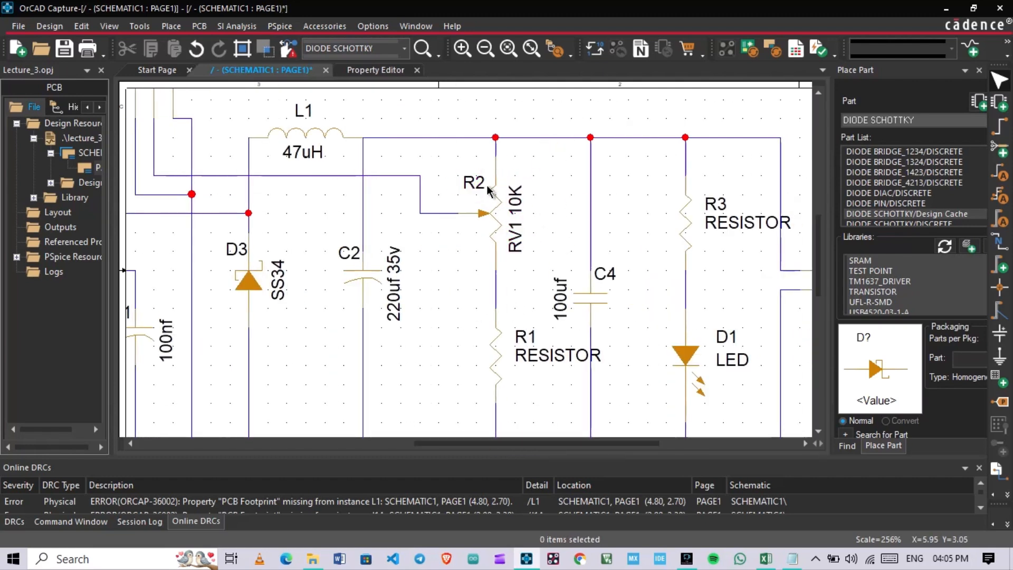
{"action": "scroll", "coordinate": [500, 388], "scroll_direction": "right", "scroll_amount": 3, "text": "shift"}
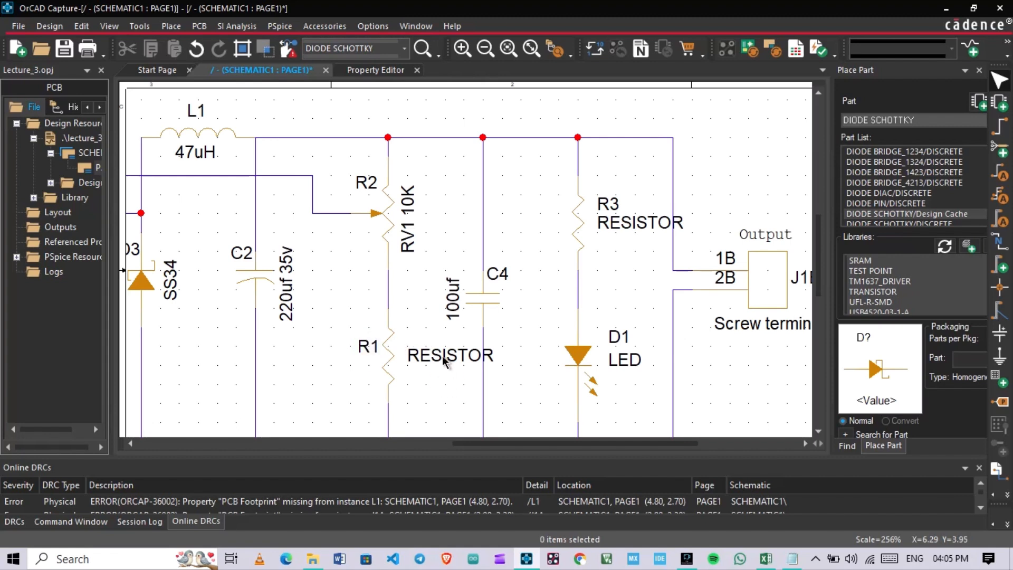
- Set R1's value to 330 ohm and rotate that text to vertical beside the resistor
{"action": "double_click", "coordinate": [442, 355]}
{"action": "type", "text": "330 ohm"}
{"action": "key", "text": "Return"}
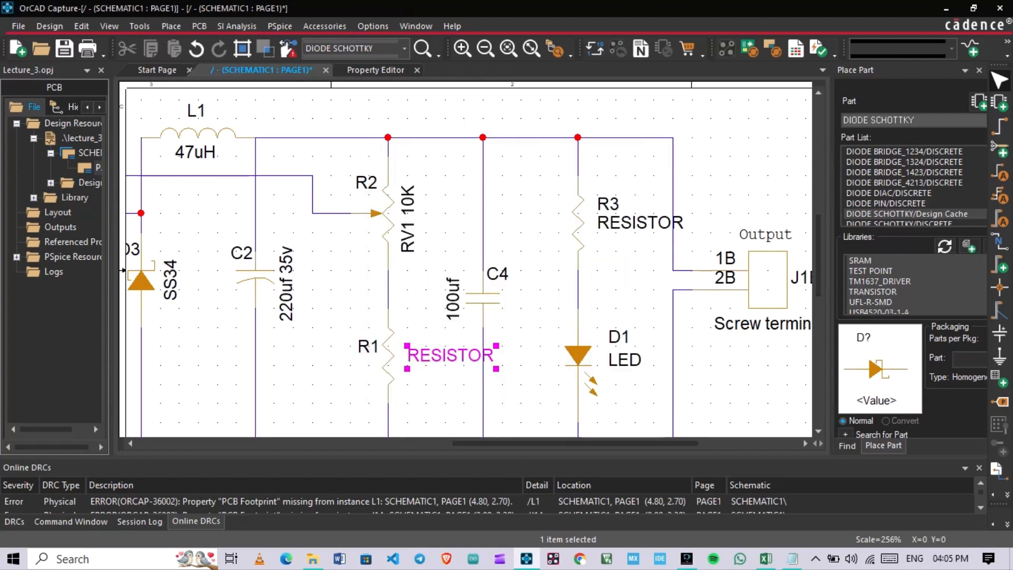
{"action": "key", "text": "r"}
{"action": "left_click", "coordinate": [452, 354]}
- Swap C4's labels, placing the 100uf value on the capacitor's right and the reference at its upper left
{"action": "scroll", "coordinate": [460, 327], "scroll_direction": "down", "scroll_amount": 2}
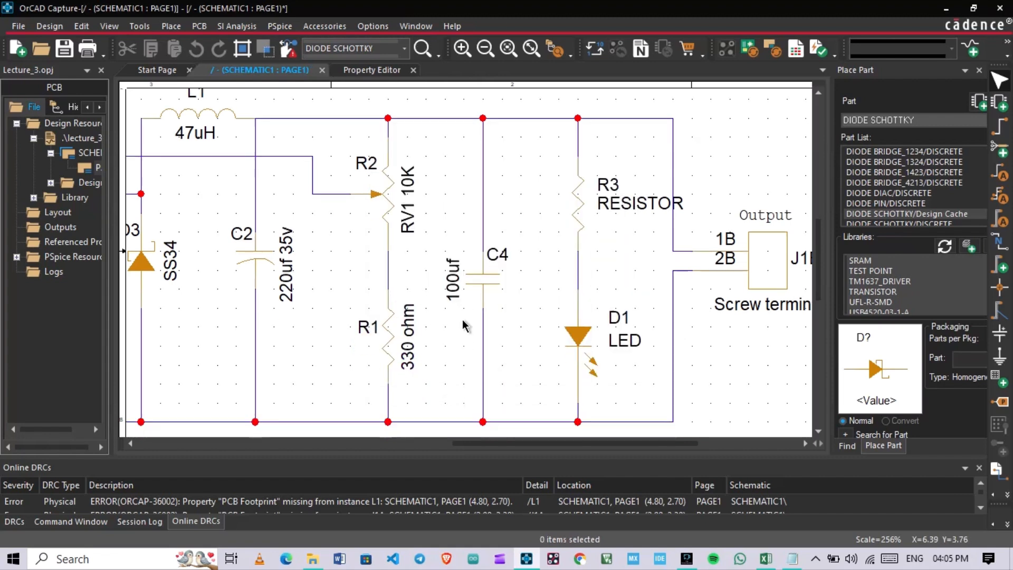
{"action": "left_click_drag", "start_coordinate": [451, 258], "coordinate": [503, 267]}
{"action": "left_click_drag", "start_coordinate": [492, 238], "coordinate": [460, 242]}
{"action": "left_click", "coordinate": [501, 272]}
{"action": "left_click_drag", "start_coordinate": [503, 273], "coordinate": [511, 263]}
{"action": "left_click", "coordinate": [539, 269]}
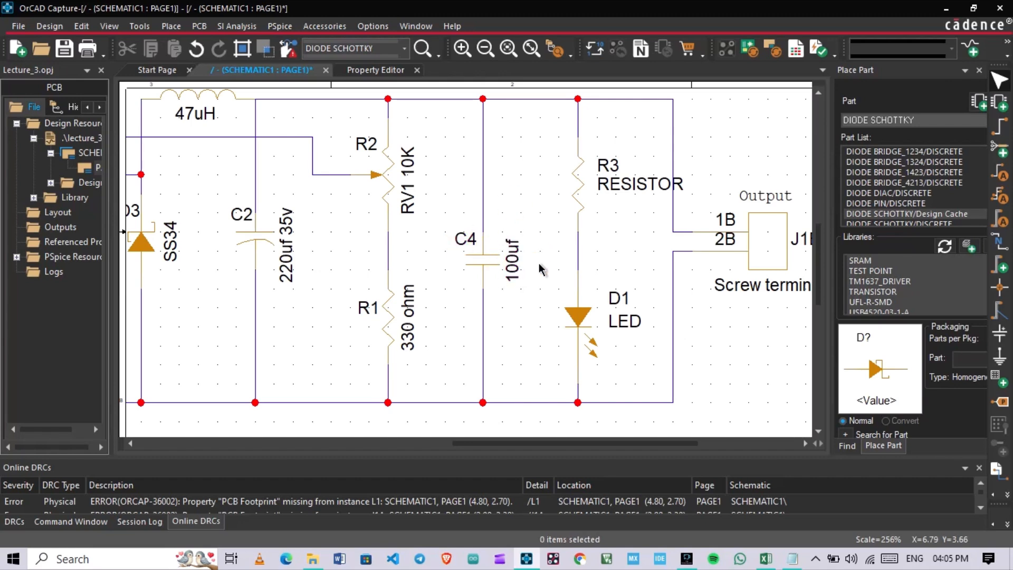
- Set D1's value to Green LED
{"action": "left_click_drag", "start_coordinate": [518, 444], "coordinate": [554, 444]}
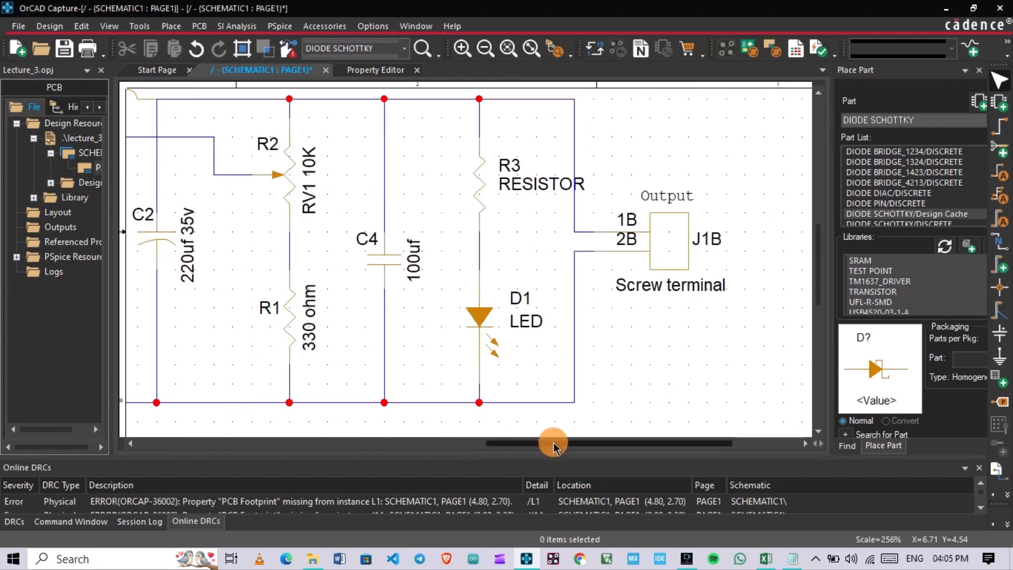
{"action": "scroll", "coordinate": [546, 364], "scroll_direction": "up", "scroll_amount": 1}
{"action": "double_click", "coordinate": [528, 339]}
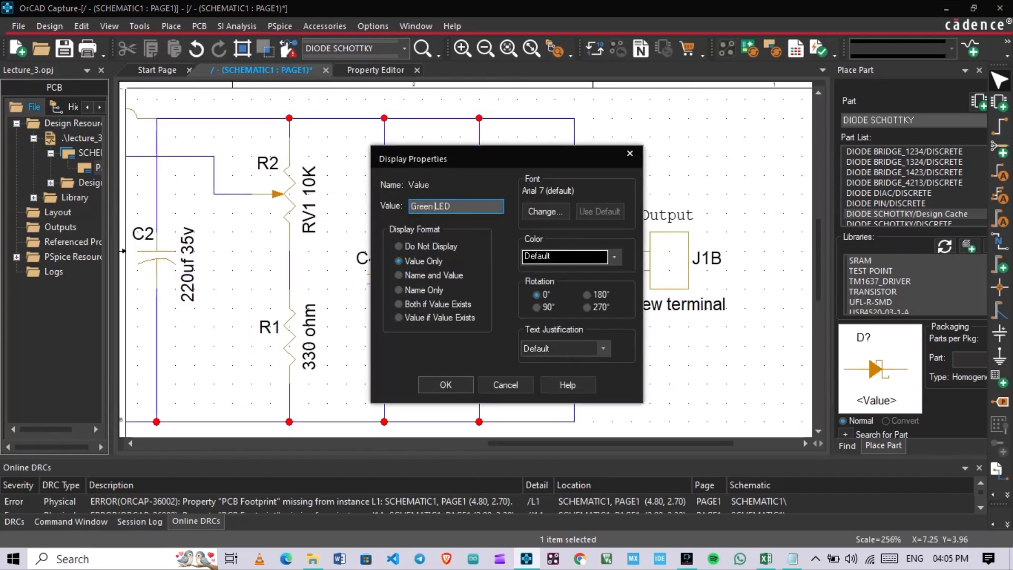
{"action": "key", "text": "Return"}
- Move the D1 reference to the diode's left and place its value vertically along the right side
{"action": "left_click_drag", "start_coordinate": [519, 318], "coordinate": [449, 331]}
{"action": "left_click", "coordinate": [533, 343]}
{"action": "key", "text": "r"}
{"action": "left_click_drag", "start_coordinate": [518, 364], "coordinate": [496, 310]}
- Move the R3 reference to the resistor's left and place its value text vertically on the right
{"action": "left_click", "coordinate": [511, 187]}
{"action": "left_click_drag", "start_coordinate": [511, 187], "coordinate": [460, 203]}
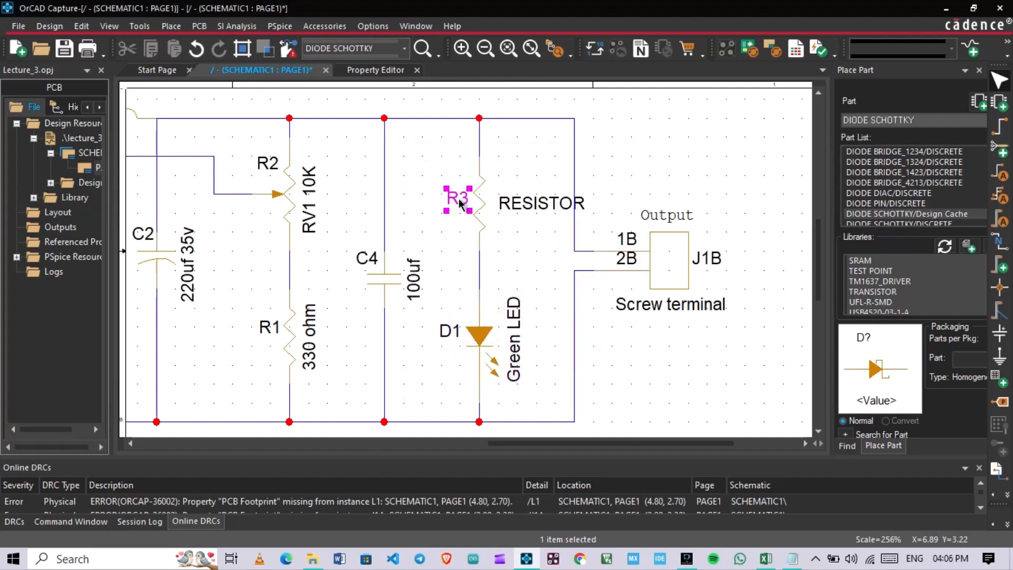
{"action": "left_click", "coordinate": [527, 202]}
{"action": "key", "text": "r"}
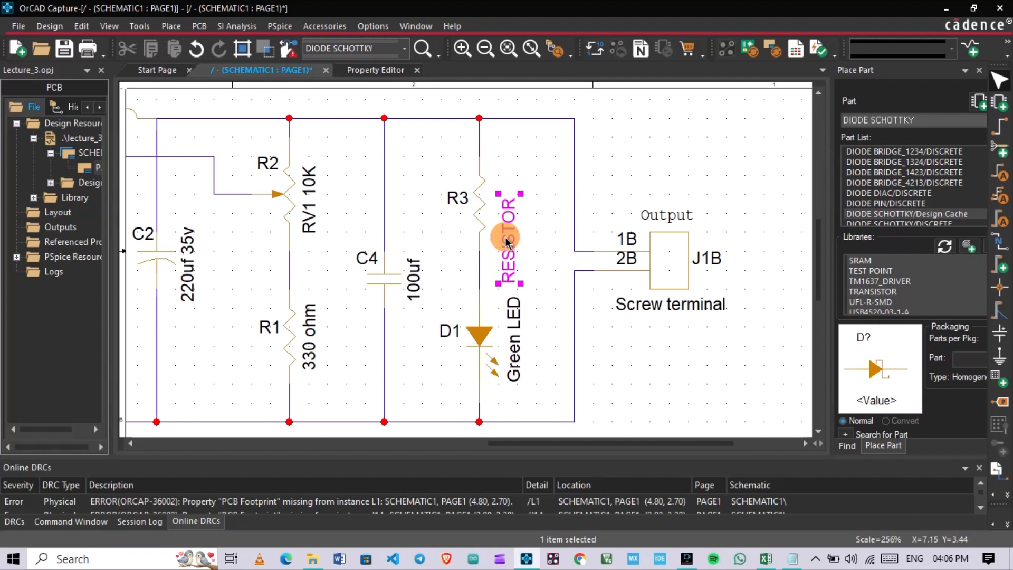
{"action": "left_click_drag", "start_coordinate": [509, 261], "coordinate": [509, 224]}
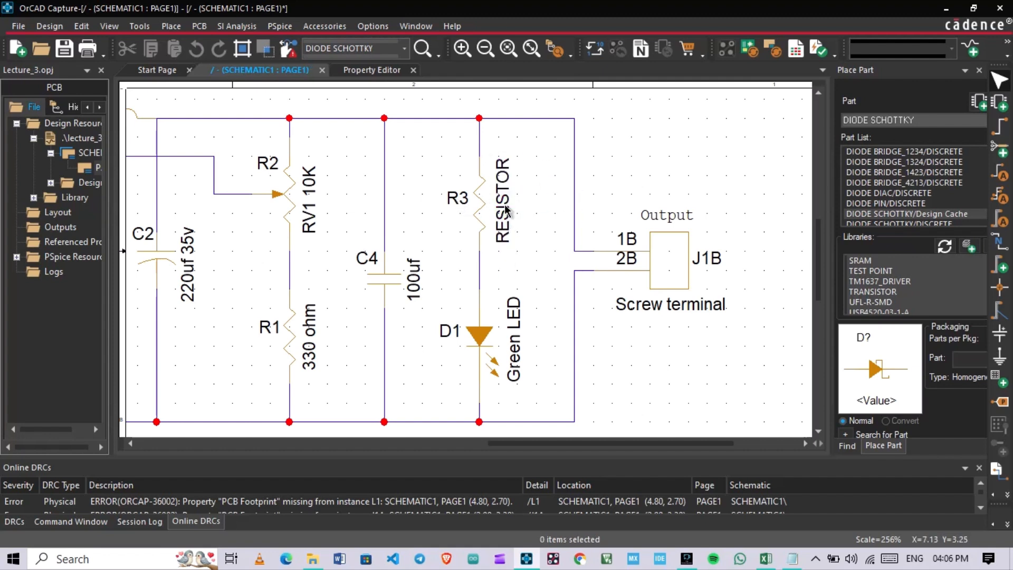
- Set R3's value to 4.7k, fit the text close to the resistor, and save the schematic
{"action": "double_click", "coordinate": [505, 208]}
{"action": "key", "text": "Escape"}
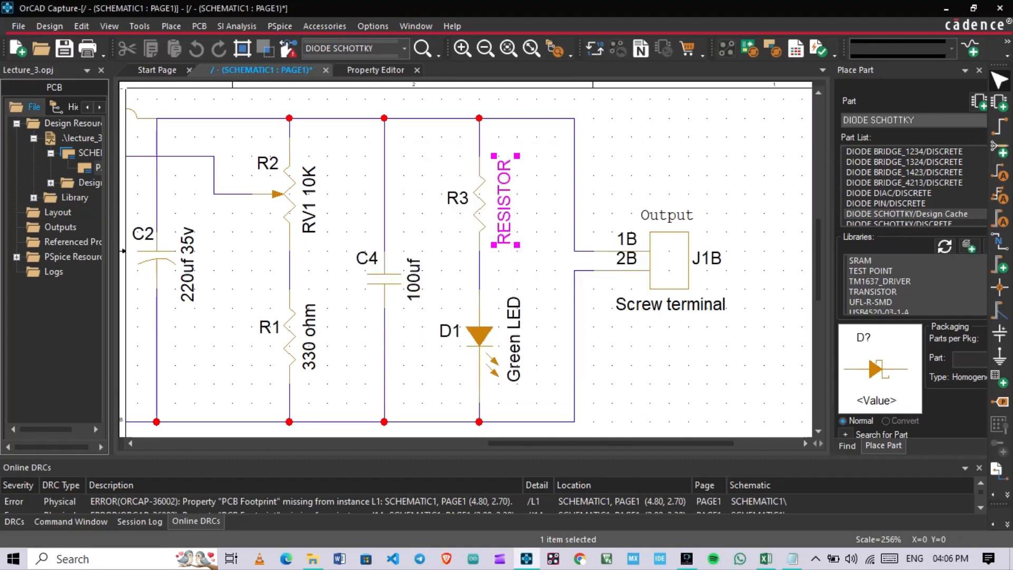
{"action": "left_click", "coordinate": [536, 232]}
{"action": "left_click_drag", "start_coordinate": [503, 174], "coordinate": [497, 204]}
{"action": "left_click", "coordinate": [529, 255]}
{"action": "key", "text": "ctrl+s"}
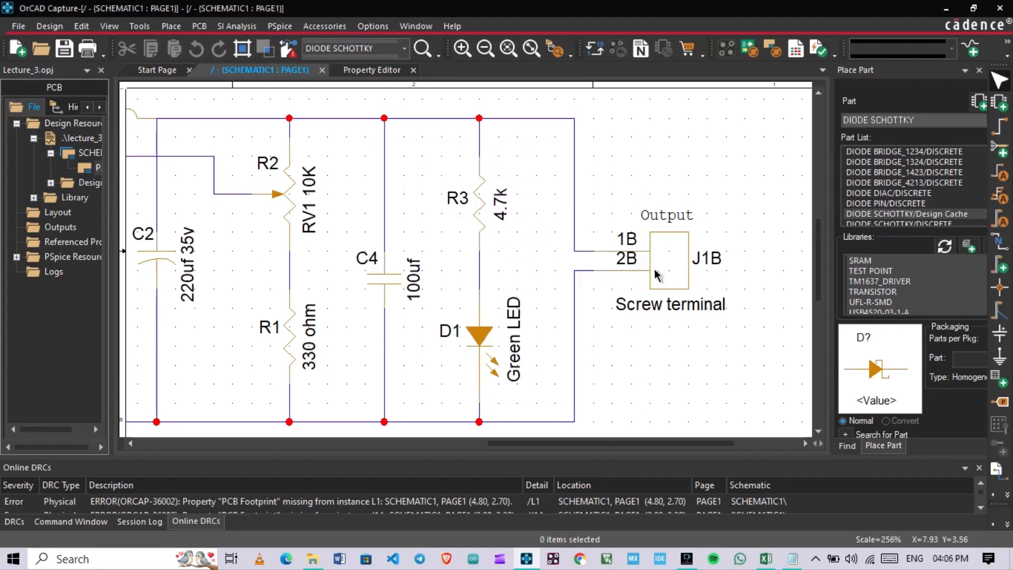
- Place a net alias VIN on the wire running from input connector J1A to the LM2596's VIN pin
{"action": "scroll", "coordinate": [647, 263], "scroll_direction": "down", "scroll_amount": 1, "text": "ctrl"}
{"action": "scroll", "coordinate": [412, 240], "scroll_direction": "down", "scroll_amount": 1, "text": "ctrl"}
{"action": "scroll", "coordinate": [409, 240], "scroll_direction": "up", "scroll_amount": 2, "text": "ctrl"}
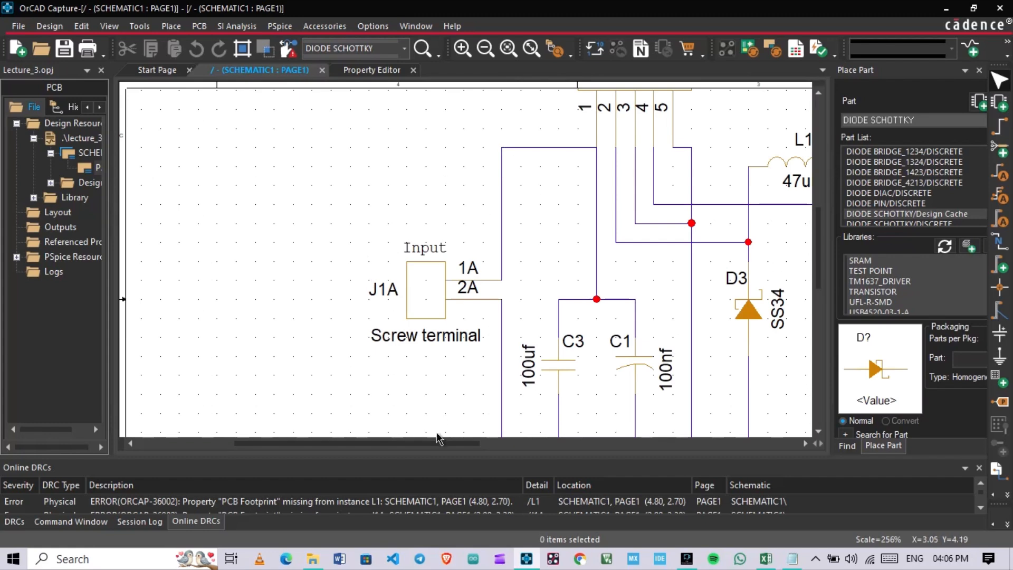
{"action": "left_click_drag", "start_coordinate": [439, 442], "coordinate": [497, 444]}
{"action": "scroll", "coordinate": [420, 300], "scroll_direction": "up", "scroll_amount": 1}
{"action": "left_click", "coordinate": [1001, 243]}
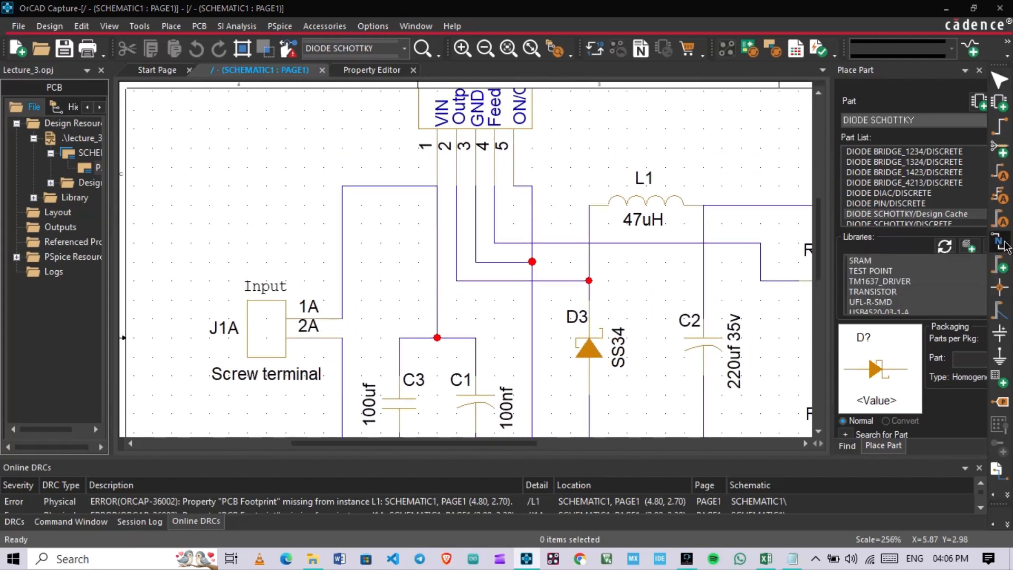
{"action": "type", "text": "VIN"}
{"action": "key", "text": "Return"}
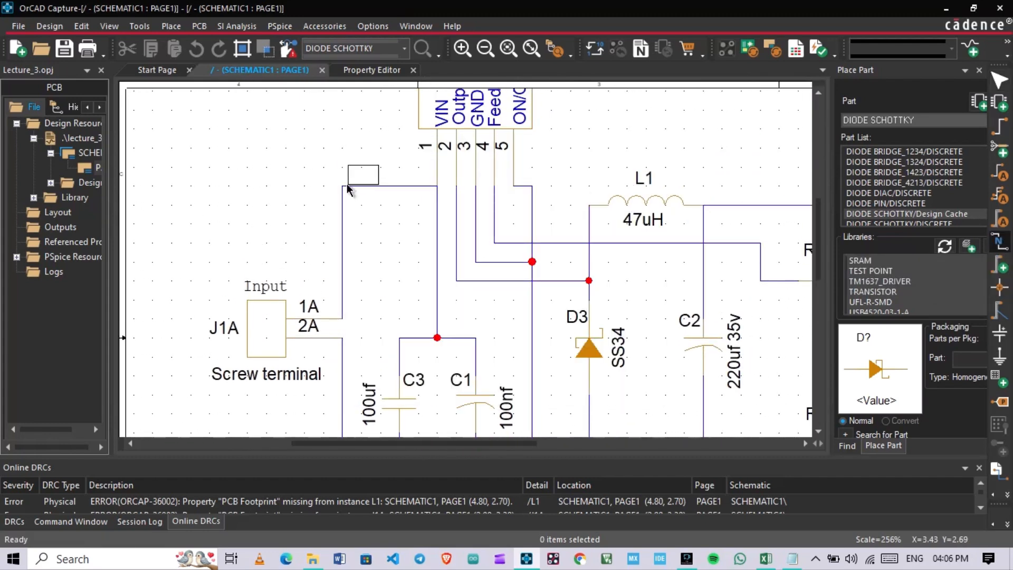
{"action": "left_click", "coordinate": [348, 184]}
{"action": "key", "text": "Escape"}
- Place a net alias VOUT on the upper output wire between R3 and connector J1B, and save
{"action": "left_click_drag", "start_coordinate": [369, 443], "coordinate": [560, 443]}
{"action": "left_click", "coordinate": [1001, 243]}
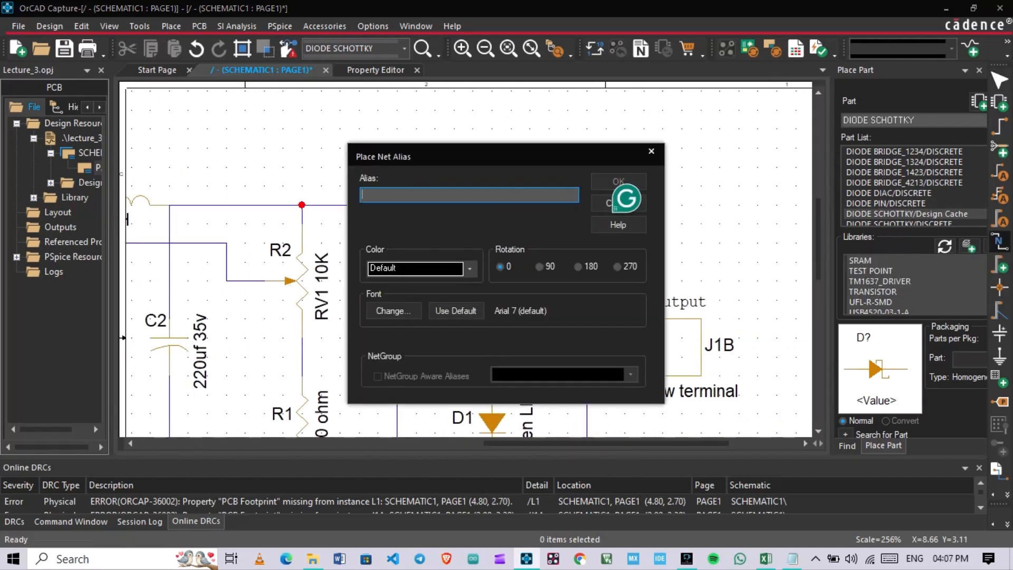
{"action": "type", "text": "VOUT"}
{"action": "key", "text": "Return"}
{"action": "left_click", "coordinate": [534, 205]}
{"action": "key", "text": "Escape"}
{"action": "key", "text": "ctrl+s"}
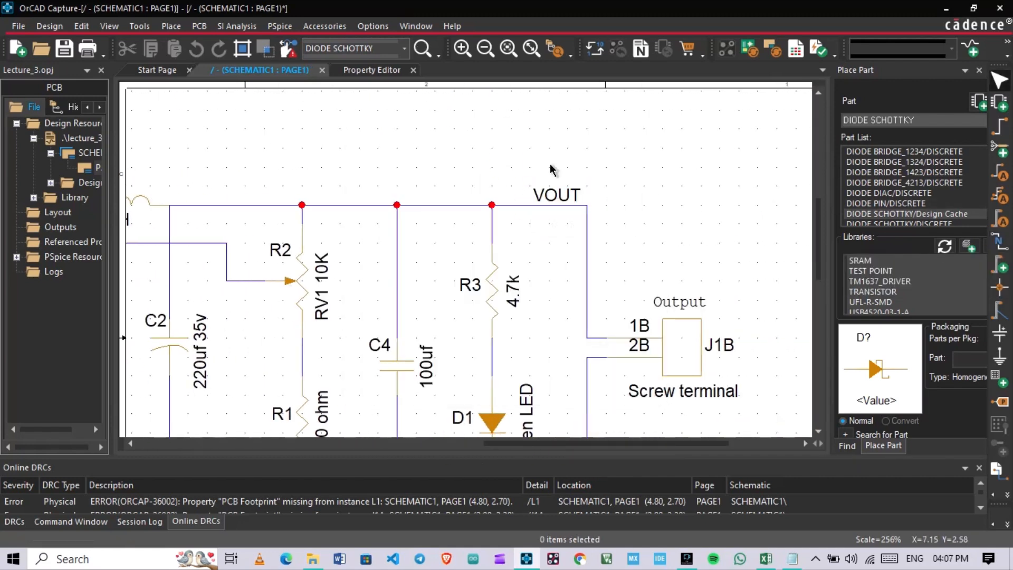
- Review the whole converter schematic from the input connector through the LM2596 to the output connector
{"action": "scroll", "coordinate": [634, 244], "scroll_direction": "down", "scroll_amount": 1, "text": "ctrl"}
{"action": "scroll", "coordinate": [132, 305], "scroll_direction": "up", "scroll_amount": 1, "text": "ctrl"}
{"action": "scroll", "coordinate": [472, 269], "scroll_direction": "down", "scroll_amount": 1, "text": "ctrl"}
{"action": "left_click_drag", "start_coordinate": [452, 444], "coordinate": [502, 444]}
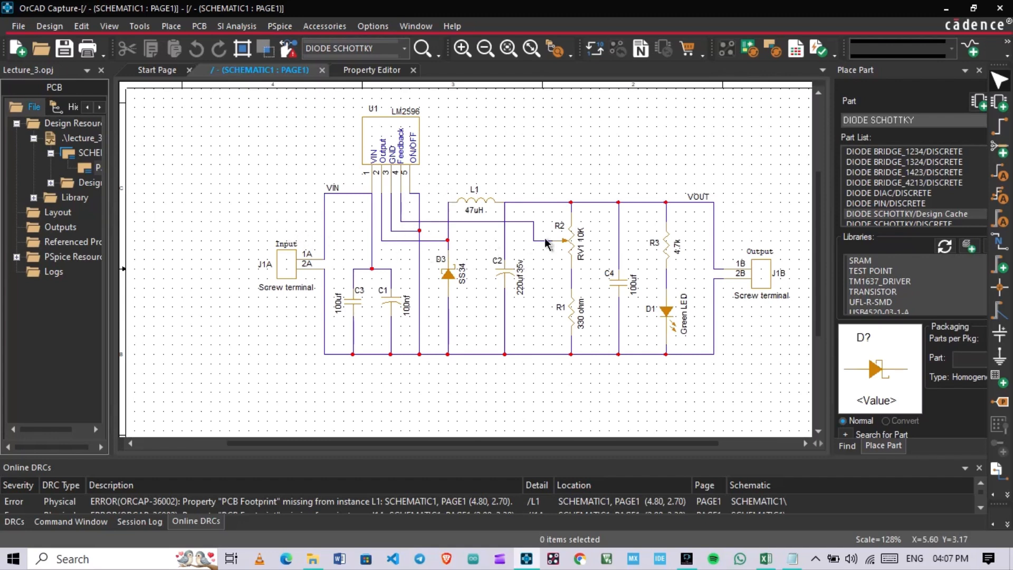
{"action": "scroll", "coordinate": [557, 239], "scroll_direction": "up", "scroll_amount": 1, "text": "ctrl"}
{"action": "scroll", "coordinate": [467, 265], "scroll_direction": "down", "scroll_amount": 1, "text": "ctrl"}
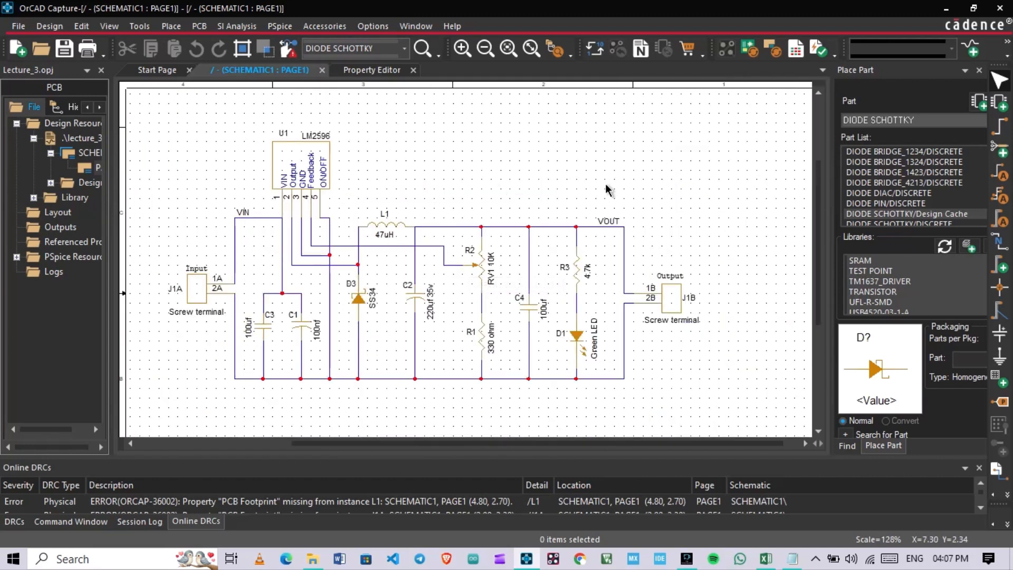
{"action": "scroll", "coordinate": [605, 192], "scroll_direction": "down", "scroll_amount": 1}
{"action": "left_click_drag", "start_coordinate": [486, 445], "coordinate": [458, 441]}
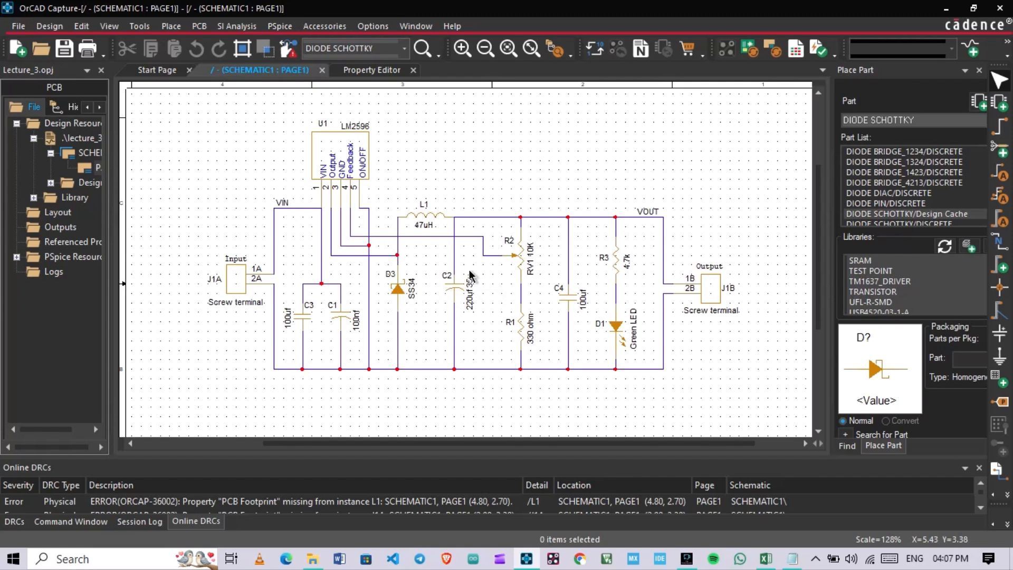
{"action": "scroll", "coordinate": [299, 230], "scroll_direction": "up", "scroll_amount": 1, "text": "ctrl"}
{"action": "scroll", "coordinate": [471, 259], "scroll_direction": "down", "scroll_amount": 2, "text": "ctrl"}
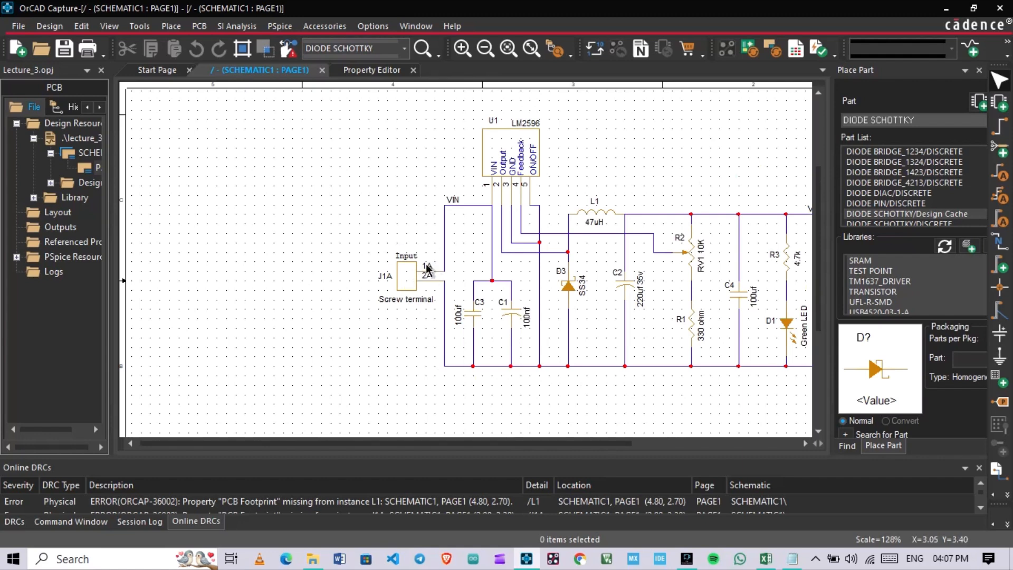
{"action": "left_click_drag", "start_coordinate": [501, 443], "coordinate": [599, 447]}
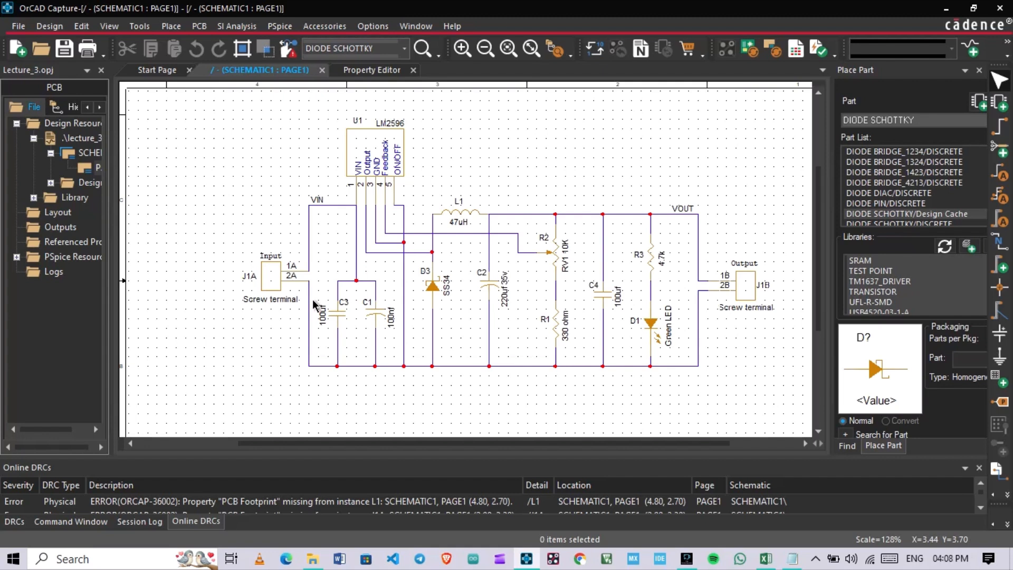
{"action": "left_click", "coordinate": [277, 302]}
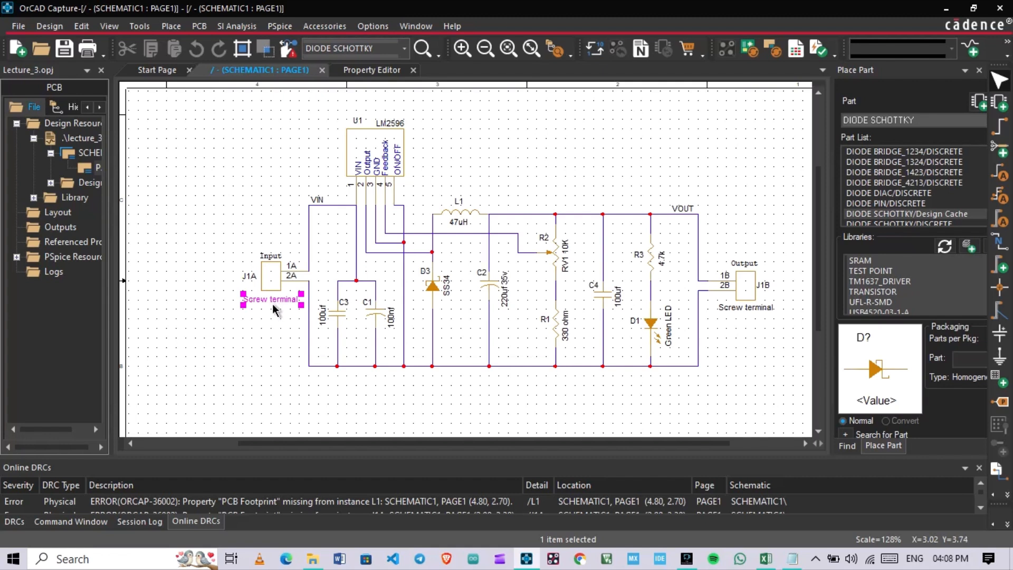
{"action": "key", "text": "r"}
{"action": "key", "text": "r"}
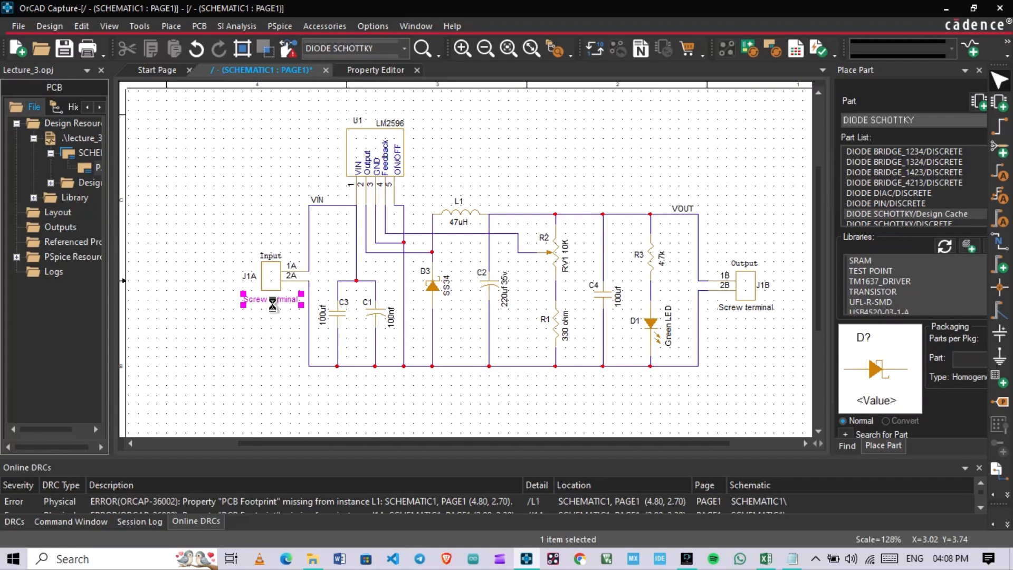
{"action": "key", "text": "r"}
{"action": "key", "text": "r"}
{"action": "key", "text": "r"}
{"action": "key", "text": "r"}
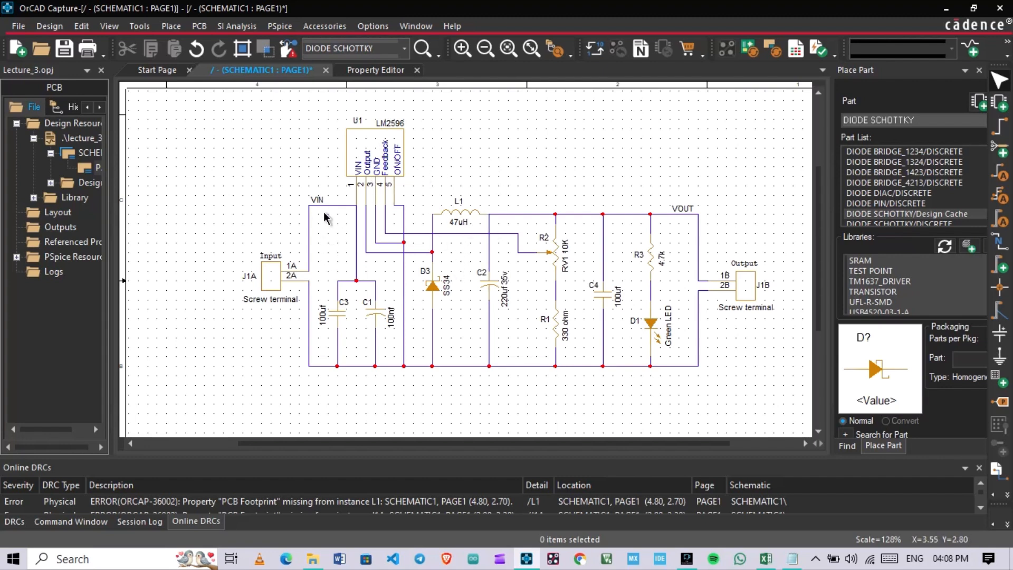
- Delete the upper output wire segment between potentiometer R2 and capacitor C4
{"action": "left_click", "coordinate": [579, 214]}
{"action": "key", "text": "Delete"}
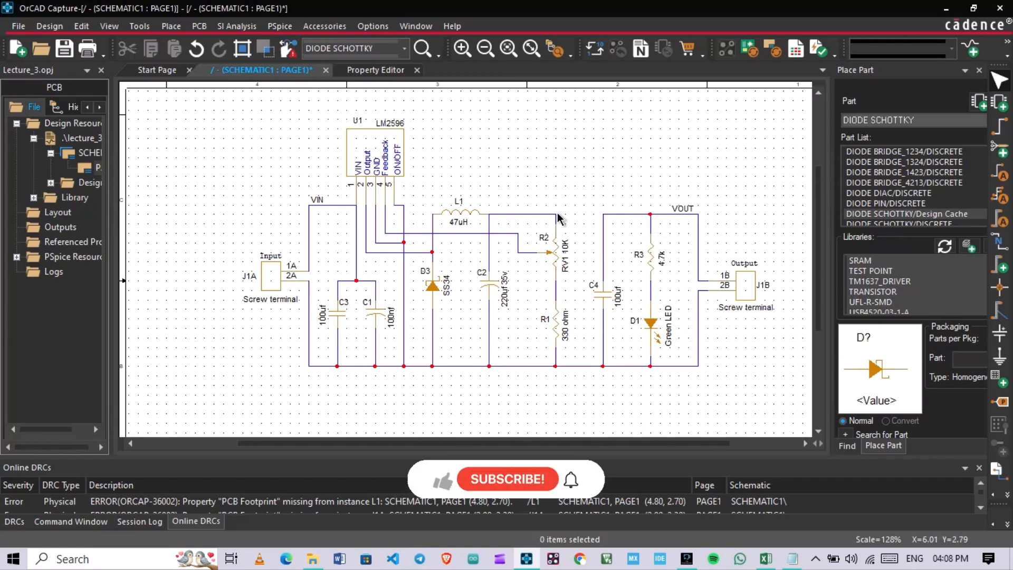
- Wire the top of potentiometer R2 to the top of capacitor C4 along the upper output line
{"action": "key", "text": "i"}
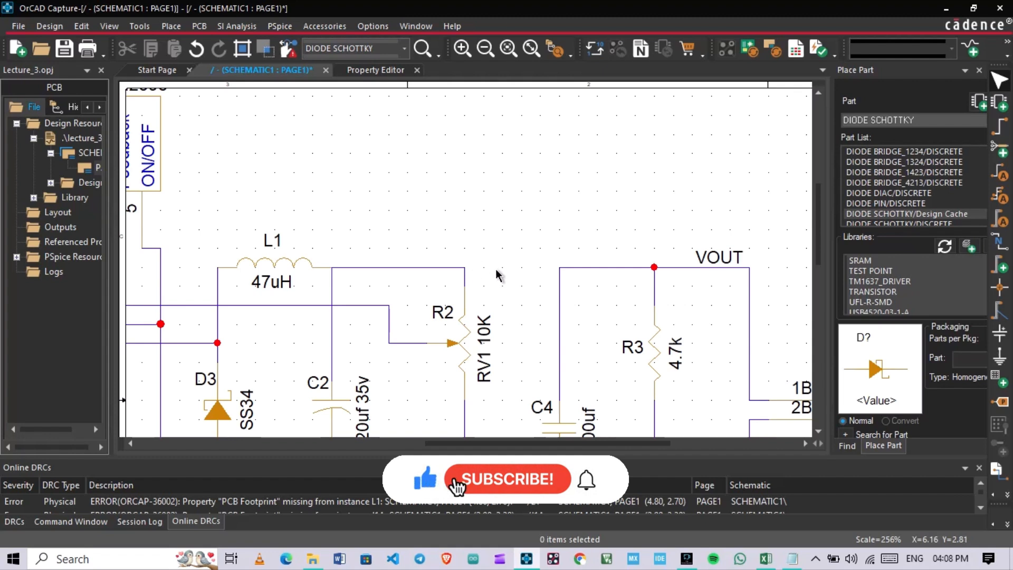
{"action": "key", "text": "w"}
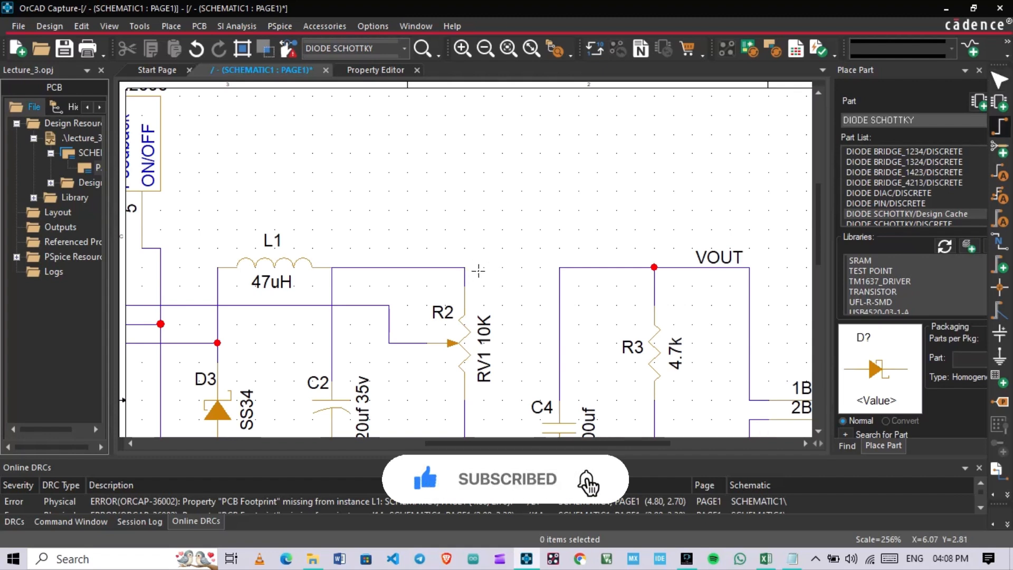
{"action": "left_click_drag", "start_coordinate": [464, 267], "coordinate": [560, 268]}
{"action": "key", "text": "Escape"}
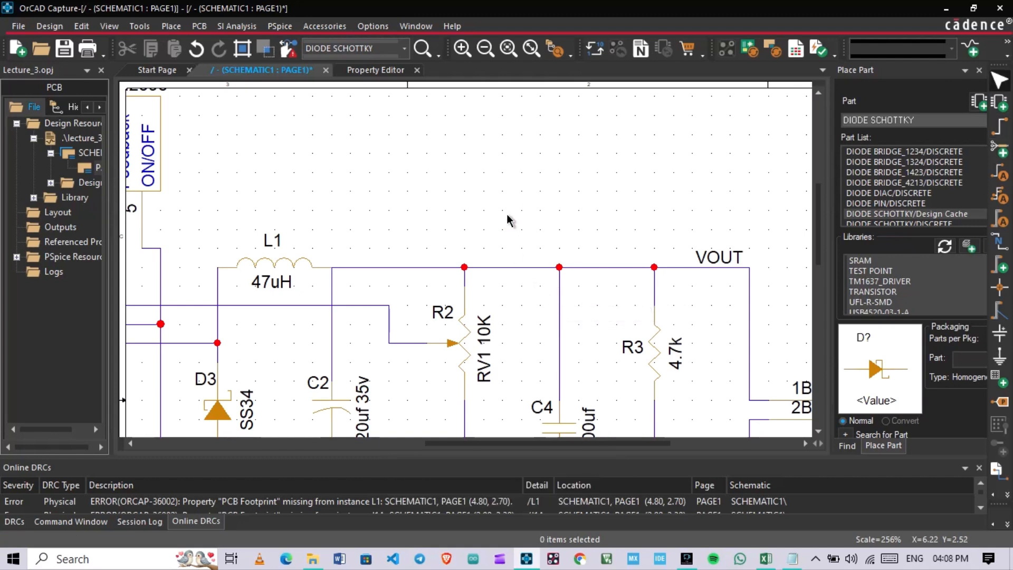
{"action": "scroll", "coordinate": [464, 223], "scroll_direction": "down", "scroll_amount": 2, "text": "ctrl"}
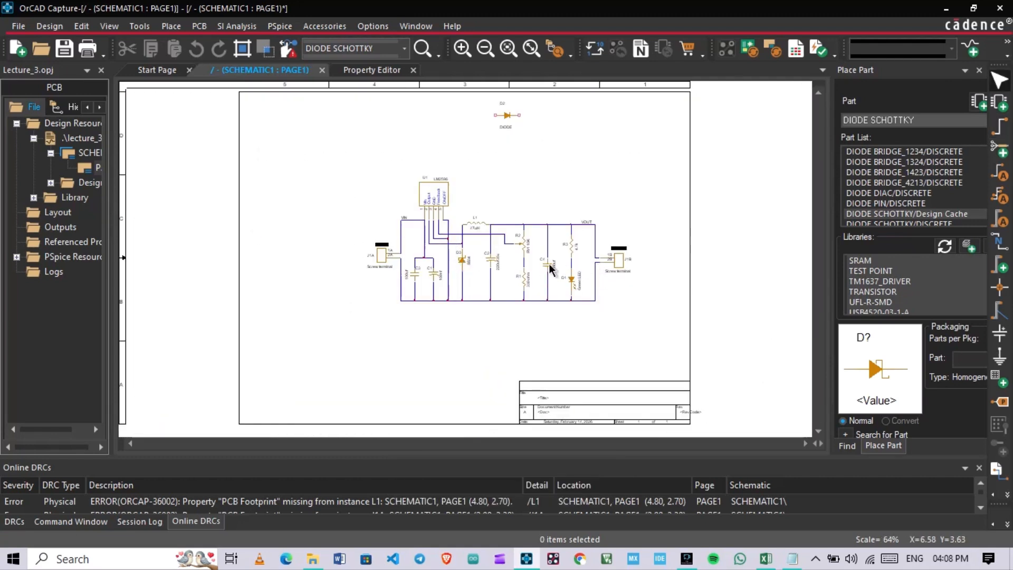
- Delete the unused diode D2 above the converter circuit
{"action": "scroll", "coordinate": [549, 264], "scroll_direction": "up", "scroll_amount": 1, "text": "ctrl"}
{"action": "scroll", "coordinate": [490, 267], "scroll_direction": "up", "scroll_amount": 2, "text": "ctrl"}
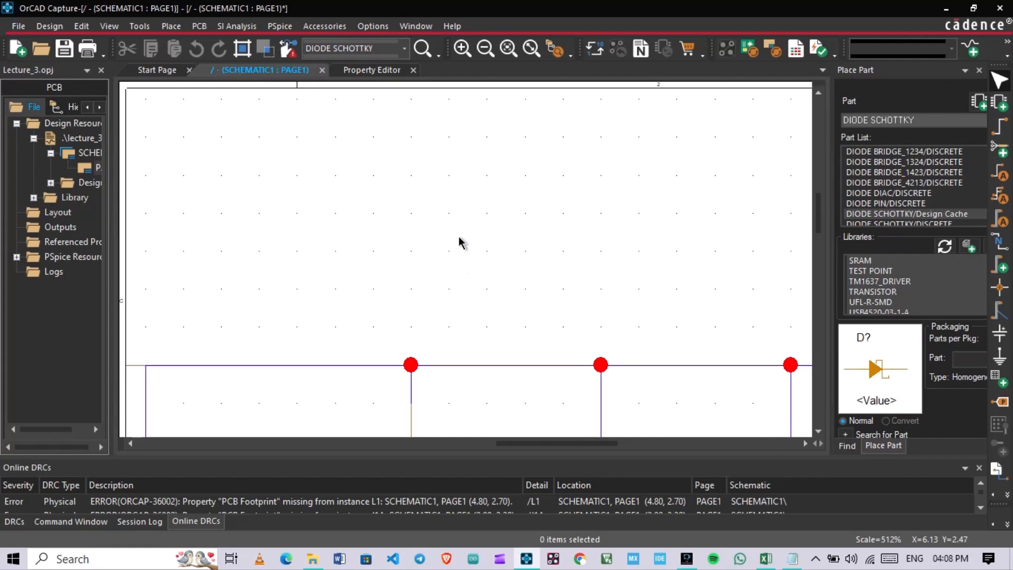
{"action": "scroll", "coordinate": [459, 242], "scroll_direction": "down", "scroll_amount": 2, "text": "ctrl"}
{"action": "scroll", "coordinate": [419, 147], "scroll_direction": "up", "scroll_amount": 3}
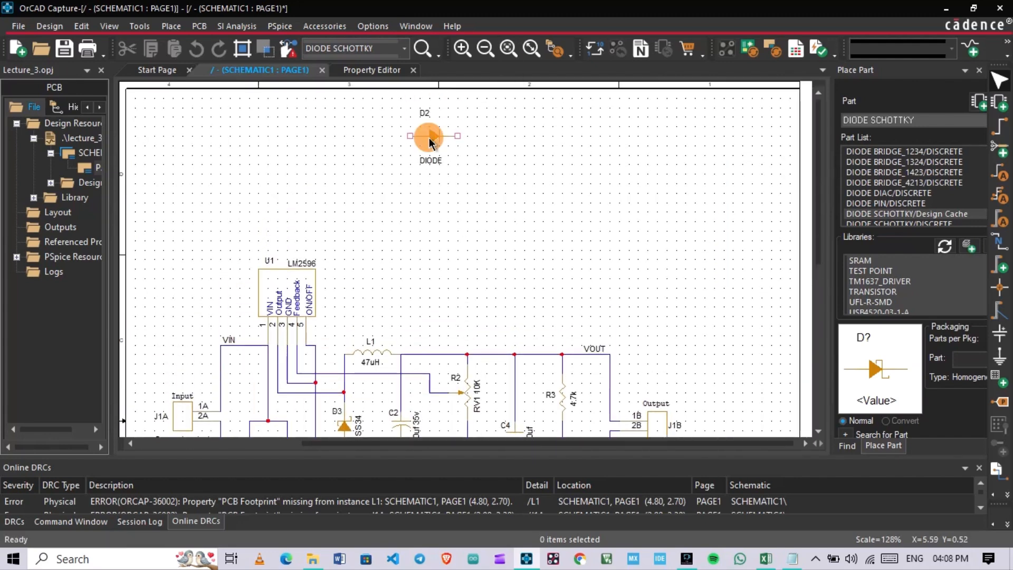
{"action": "left_click", "coordinate": [434, 139]}
{"action": "key", "text": "Delete"}
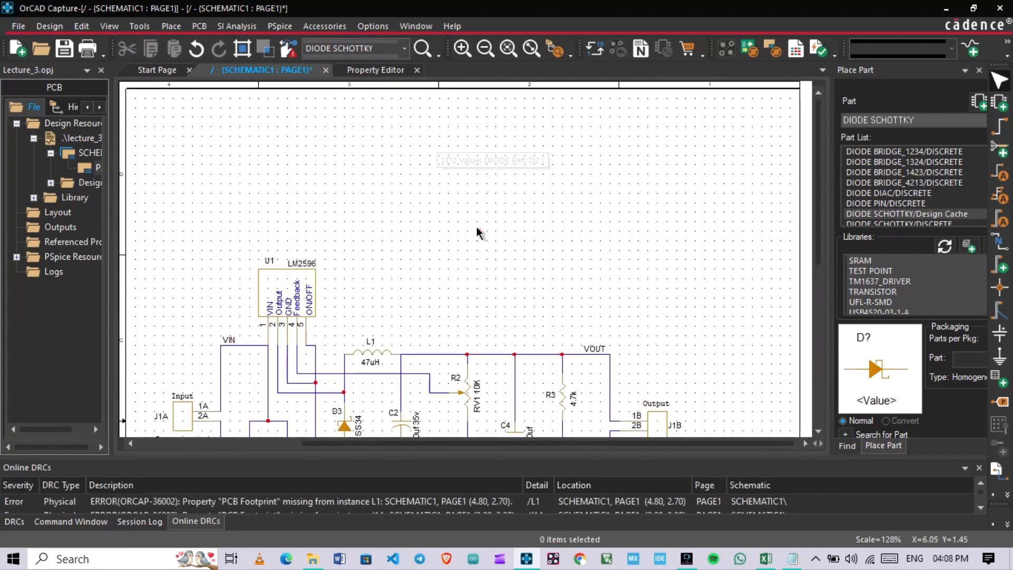
- Move the whole converter circuit slightly up and to the left on the sheet, and save
{"action": "scroll", "coordinate": [485, 236], "scroll_direction": "down", "scroll_amount": 1, "text": "ctrl"}
{"action": "scroll", "coordinate": [430, 243], "scroll_direction": "up", "scroll_amount": 1, "text": "ctrl"}
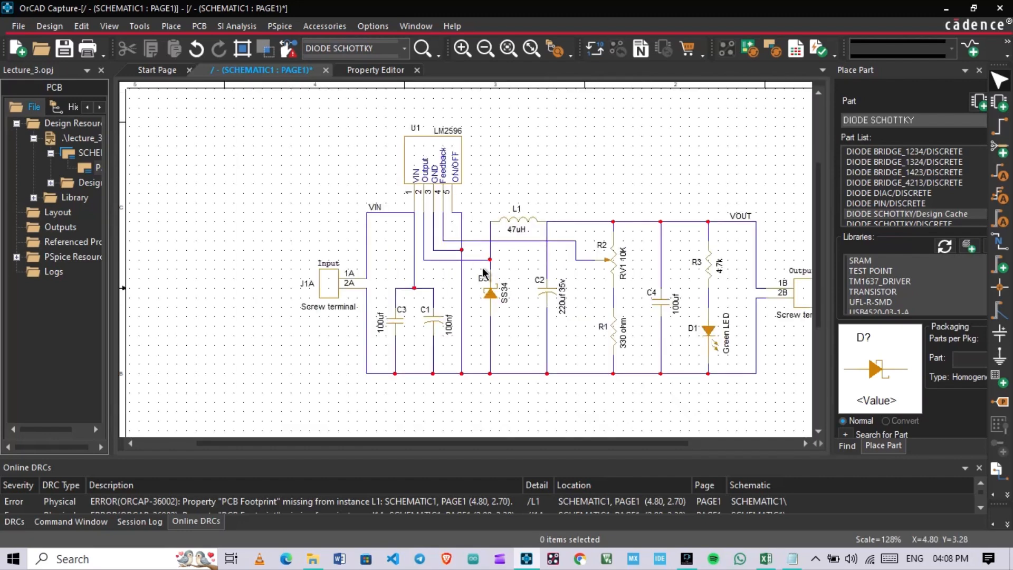
{"action": "scroll", "coordinate": [369, 188], "scroll_direction": "down", "scroll_amount": 1, "text": "ctrl"}
{"action": "left_click_drag", "start_coordinate": [356, 156], "coordinate": [655, 359]}
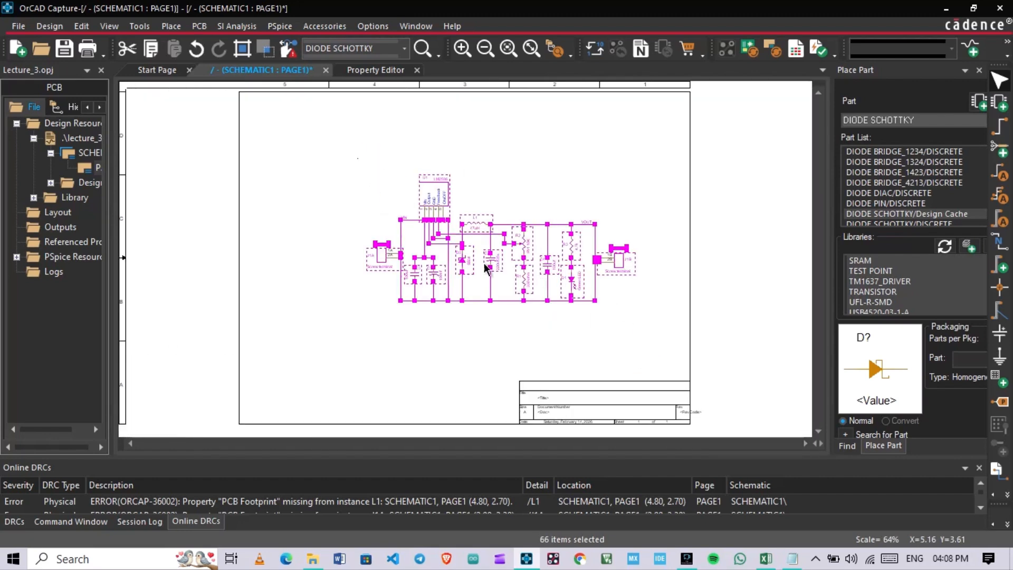
{"action": "scroll", "coordinate": [491, 238], "scroll_direction": "up", "scroll_amount": 1, "text": "ctrl"}
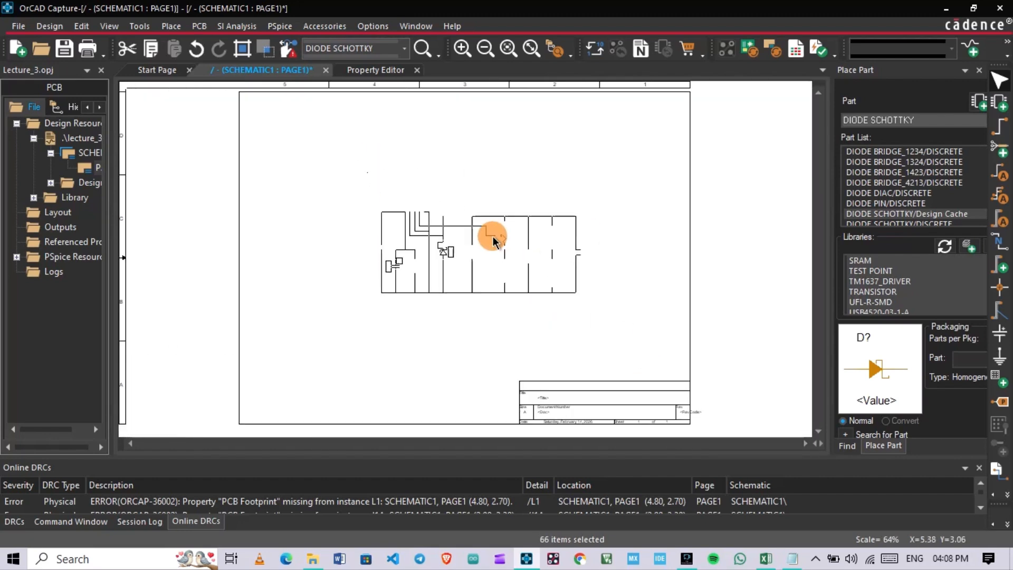
{"action": "left_click", "coordinate": [463, 334]}
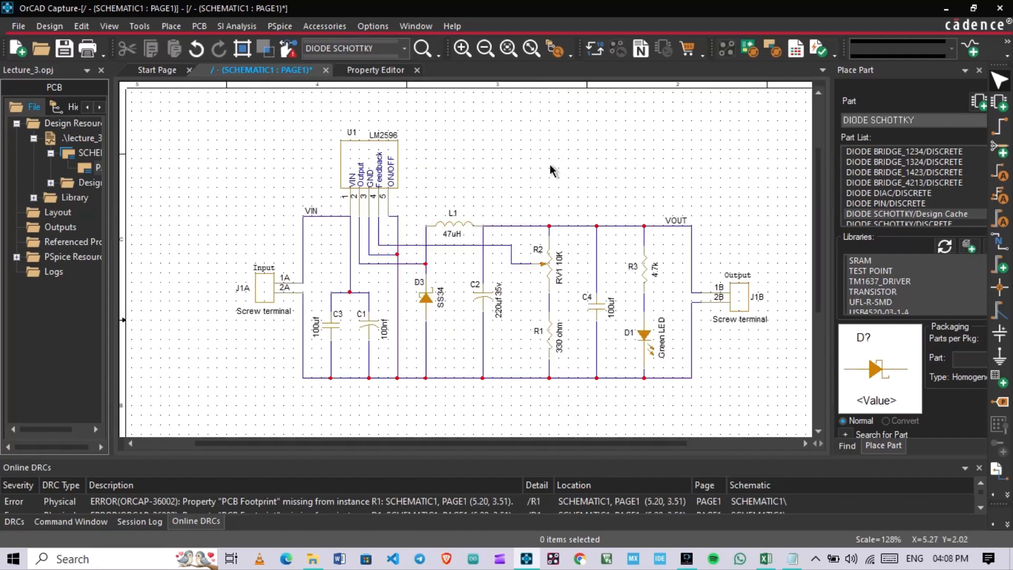
{"action": "key", "text": "ctrl+s"}
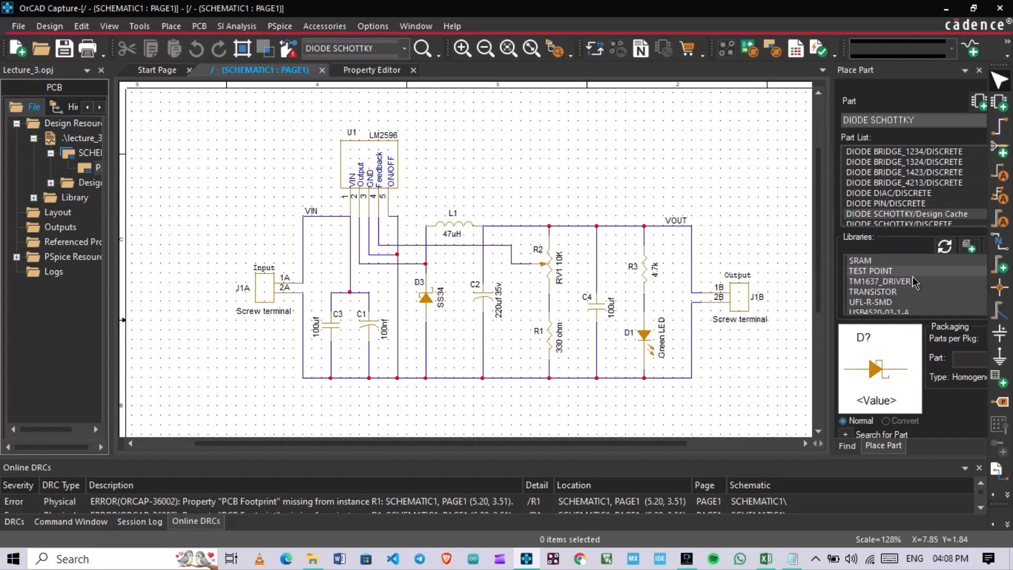
- Widen the Place Part pane so its cut-off controls fit
{"action": "scroll", "coordinate": [898, 286], "scroll_direction": "down", "scroll_amount": 1}
{"action": "left_click", "coordinate": [992, 100]}
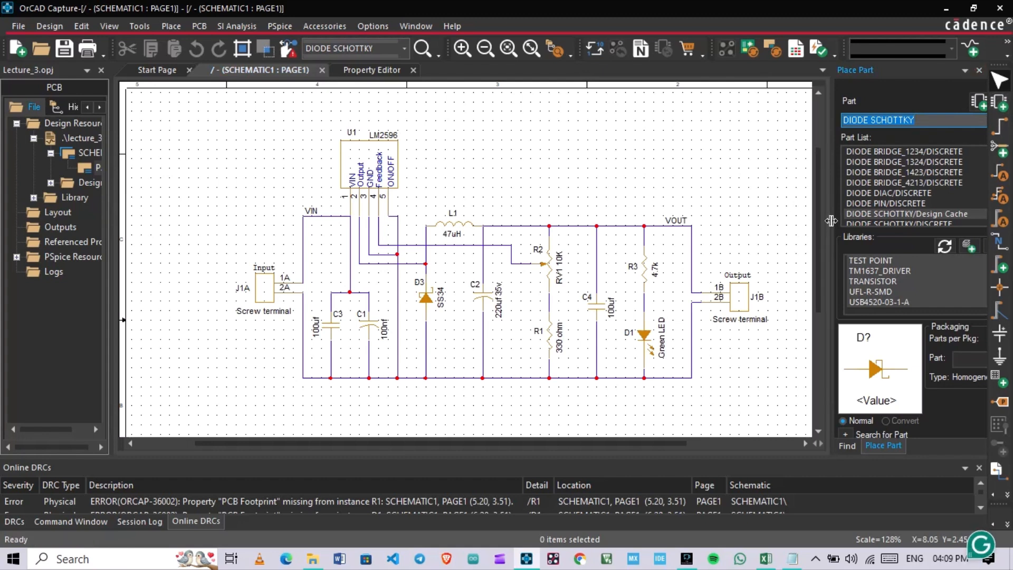
{"action": "left_click_drag", "start_coordinate": [832, 221], "coordinate": [799, 213]}
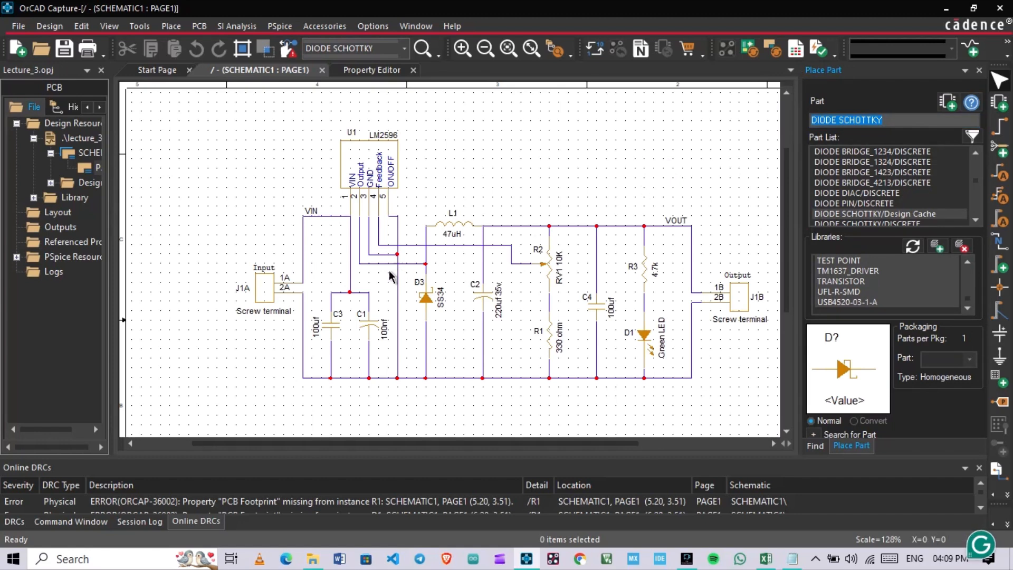
- Examine the converter circuit's layout and the LM2596 regulator U1
{"action": "scroll", "coordinate": [293, 295], "scroll_direction": "down", "scroll_amount": 1}
{"action": "scroll", "coordinate": [341, 291], "scroll_direction": "down", "scroll_amount": 2, "text": "ctrl"}
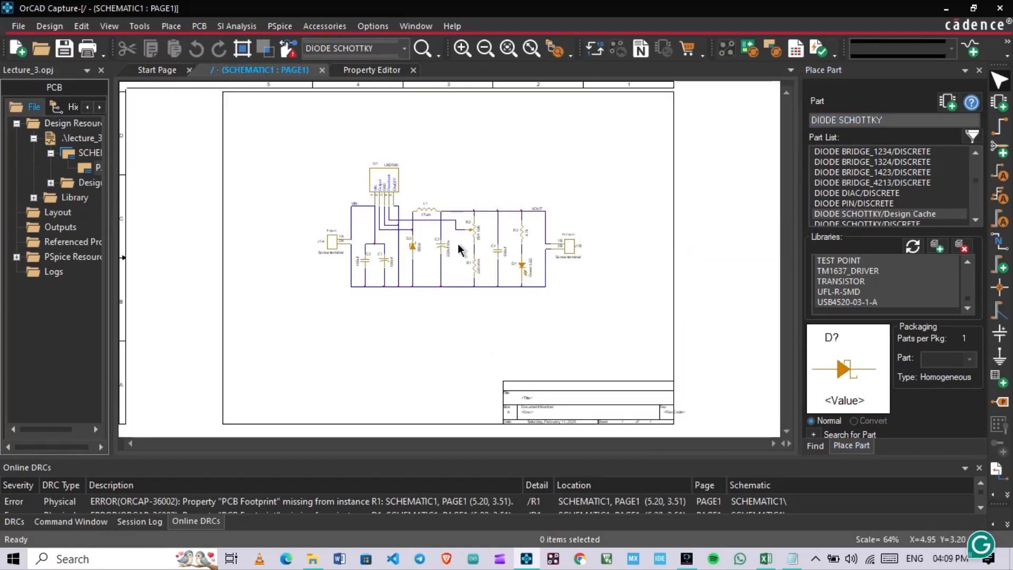
{"action": "scroll", "coordinate": [446, 264], "scroll_direction": "up", "scroll_amount": 2, "text": "ctrl"}
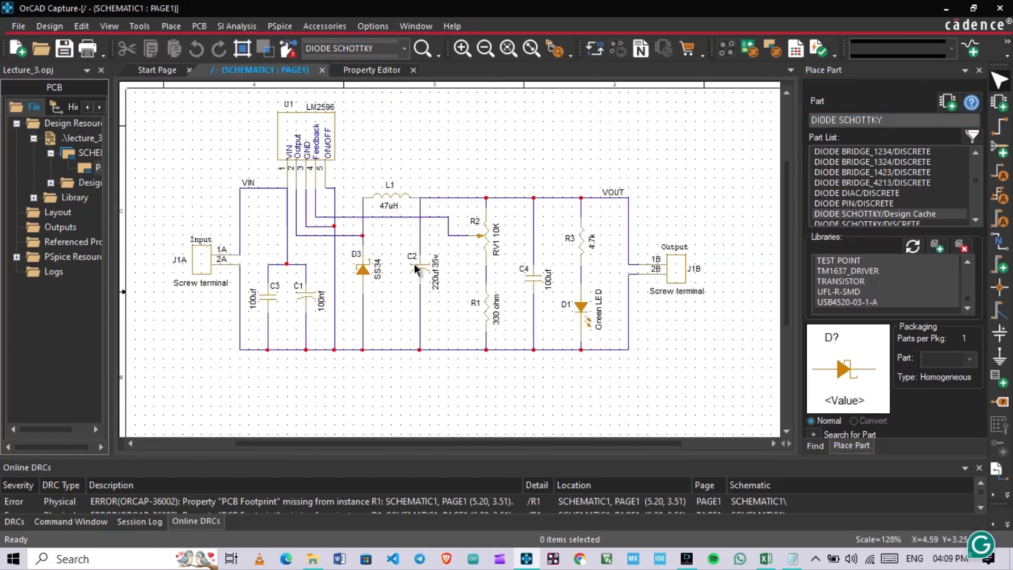
{"action": "scroll", "coordinate": [402, 160], "scroll_direction": "up", "scroll_amount": 1}
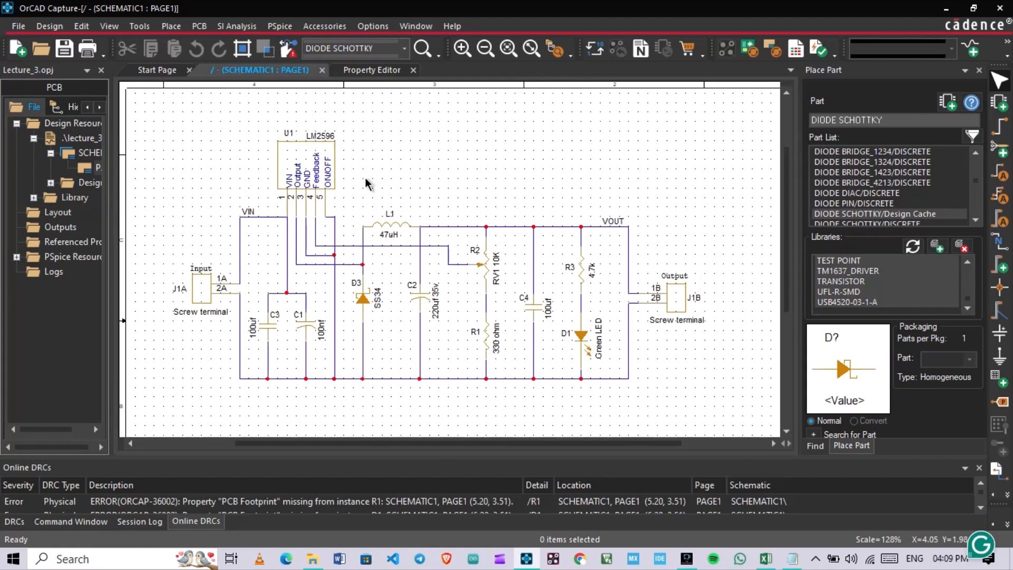
{"action": "left_click", "coordinate": [316, 161]}
{"action": "left_click", "coordinate": [422, 160]}
- Wire potentiometer R2's wiper to the line between R2 and resistor R1, and save
{"action": "scroll", "coordinate": [501, 248], "scroll_direction": "up", "scroll_amount": 2, "text": "ctrl"}
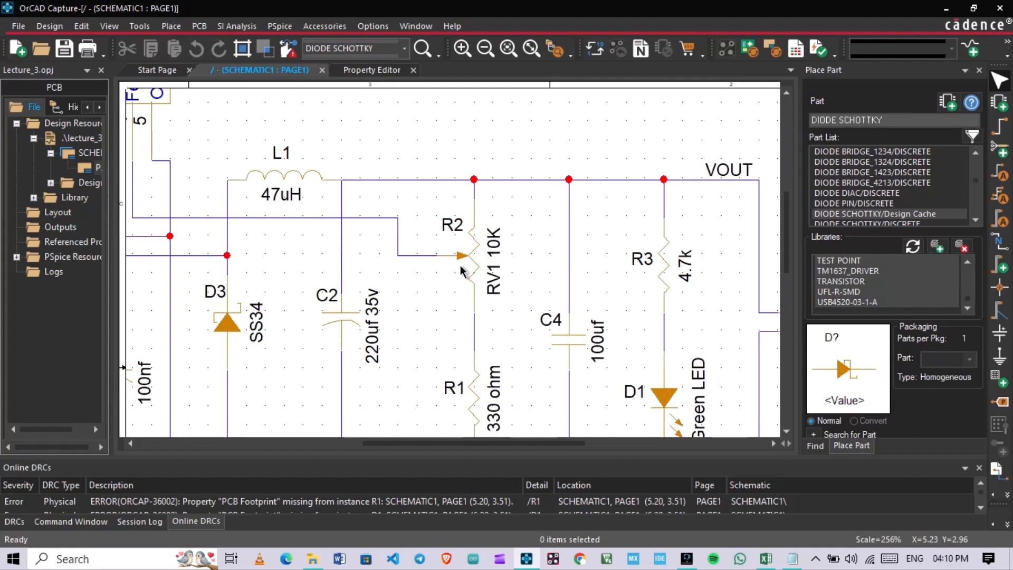
{"action": "scroll", "coordinate": [622, 349], "scroll_direction": "down", "scroll_amount": 1}
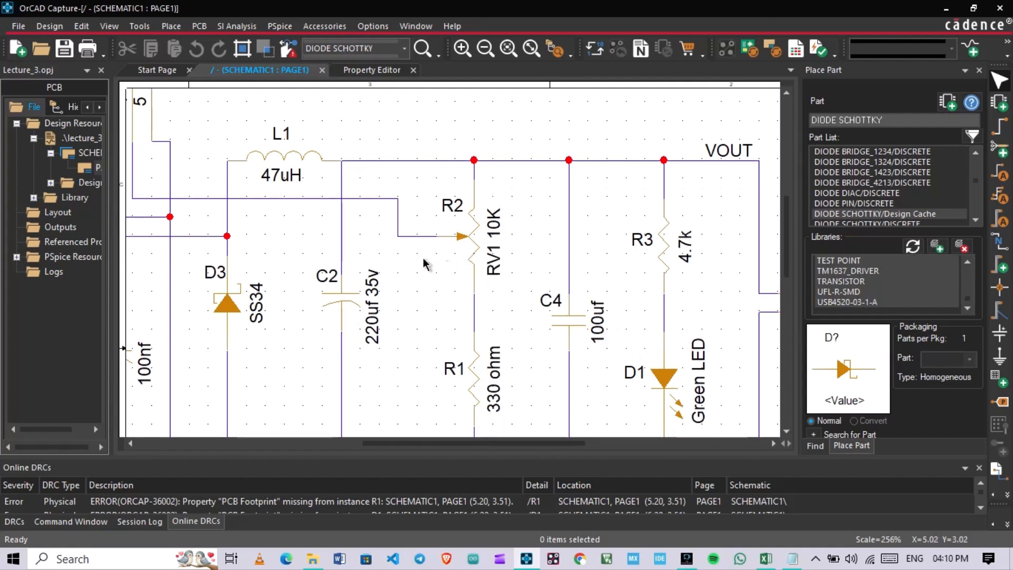
{"action": "key", "text": "w"}
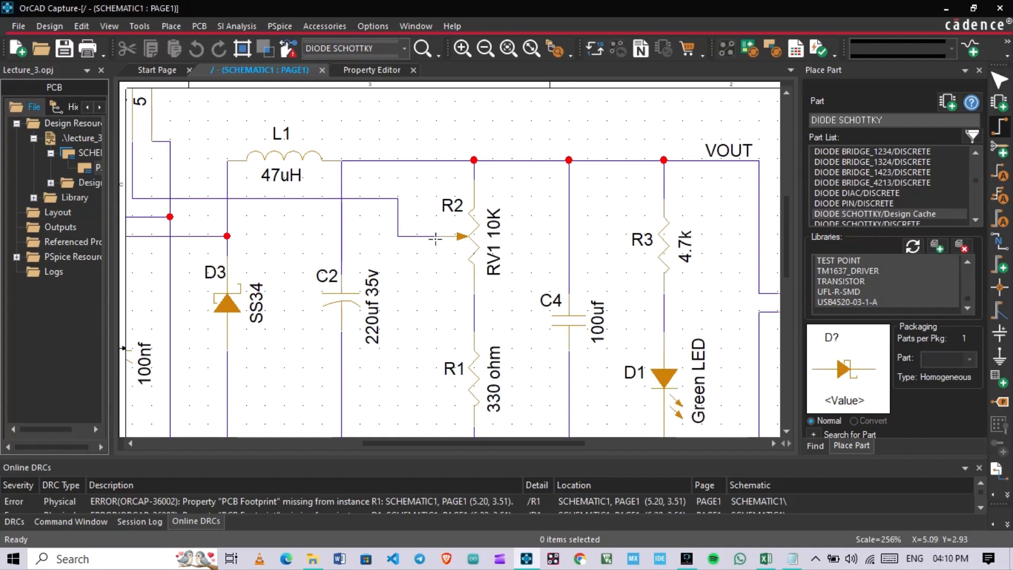
{"action": "left_click", "coordinate": [435, 237]}
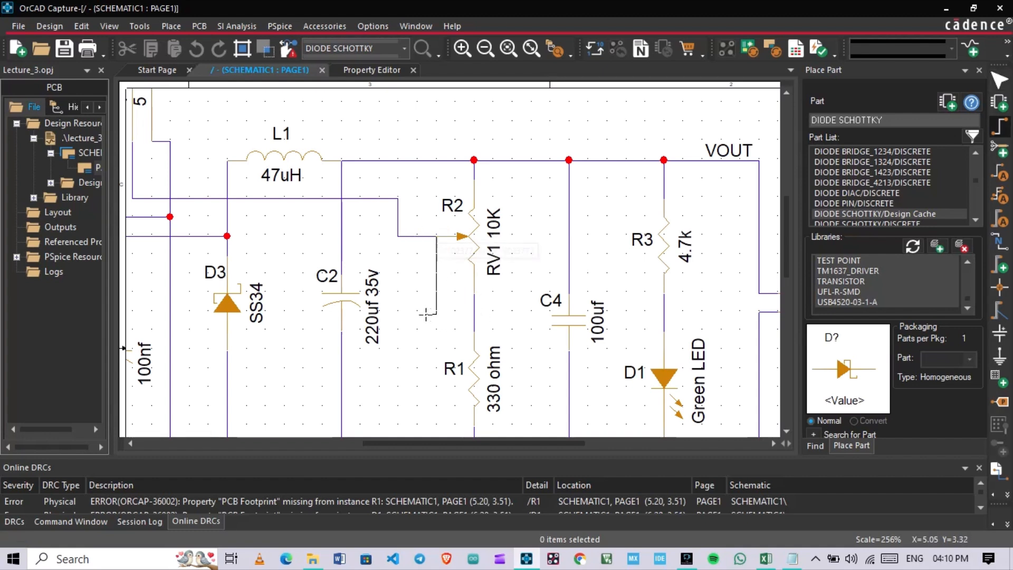
{"action": "left_click", "coordinate": [475, 314]}
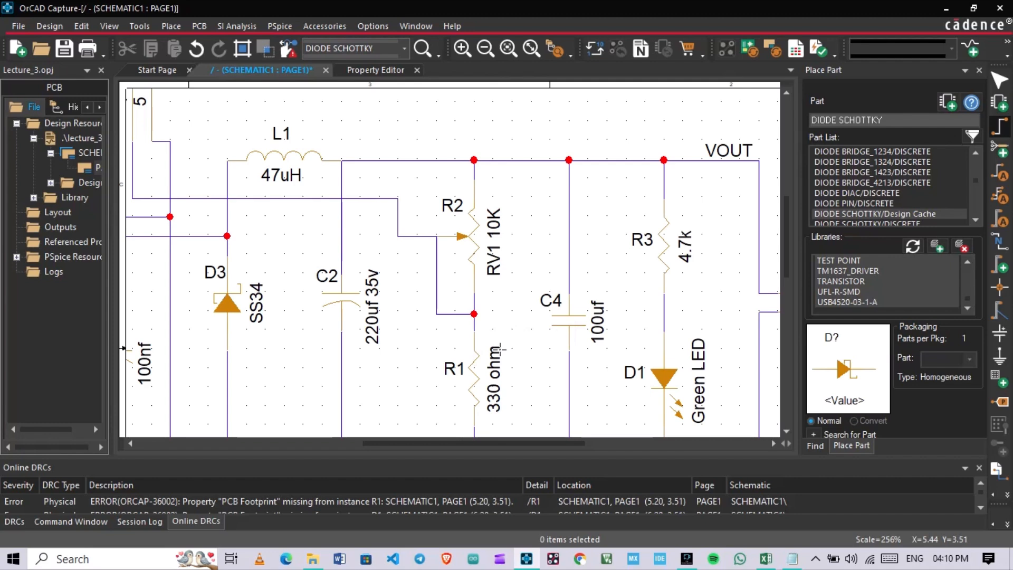
{"action": "key", "text": "Escape"}
{"action": "key", "text": "ctrl+s"}
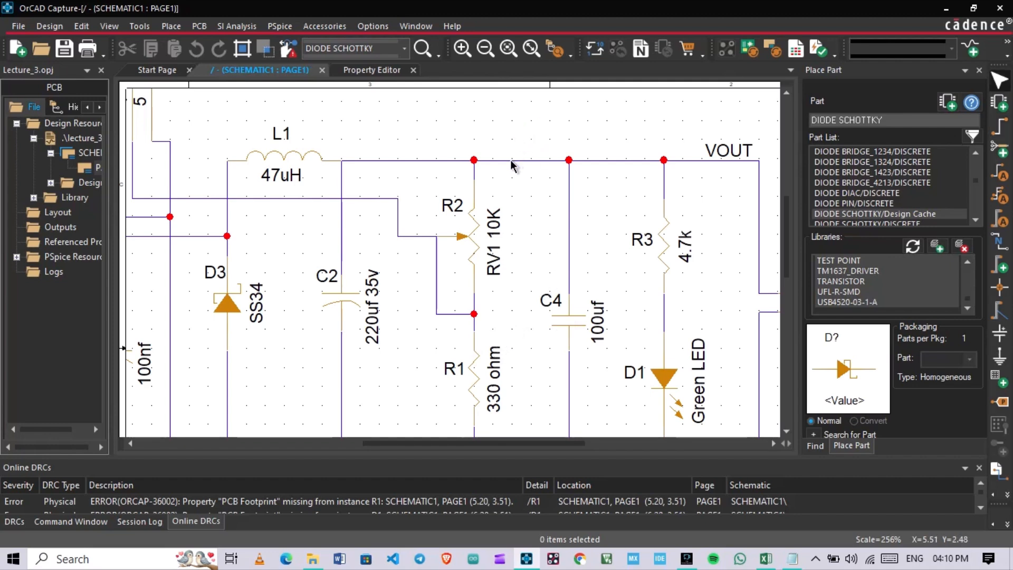
- Review the wired converter circuit from input connector J1A through to output connector J1B
{"action": "scroll", "coordinate": [511, 161], "scroll_direction": "down", "scroll_amount": 2, "text": "ctrl"}
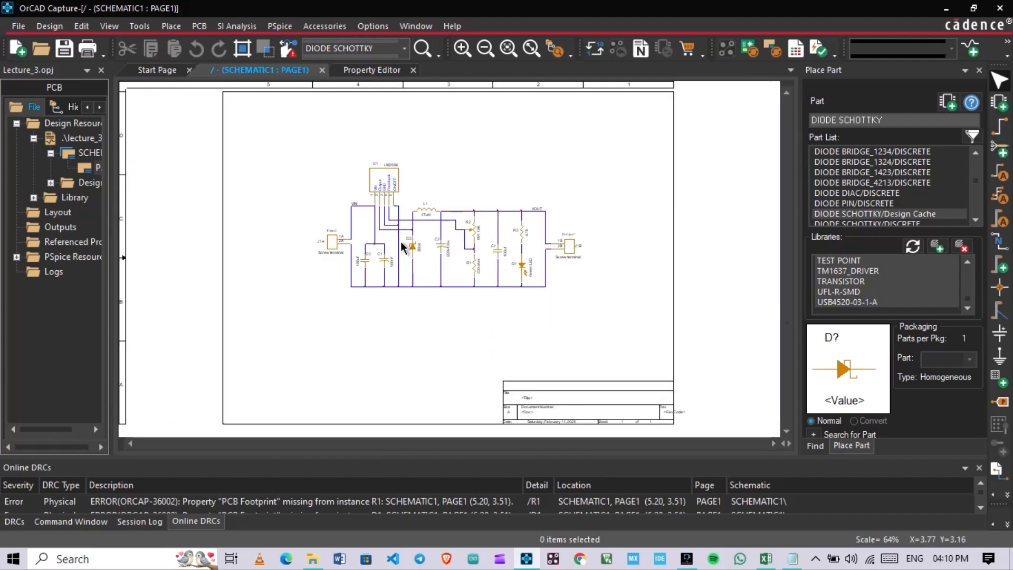
{"action": "scroll", "coordinate": [402, 247], "scroll_direction": "up", "scroll_amount": 1, "text": "ctrl"}
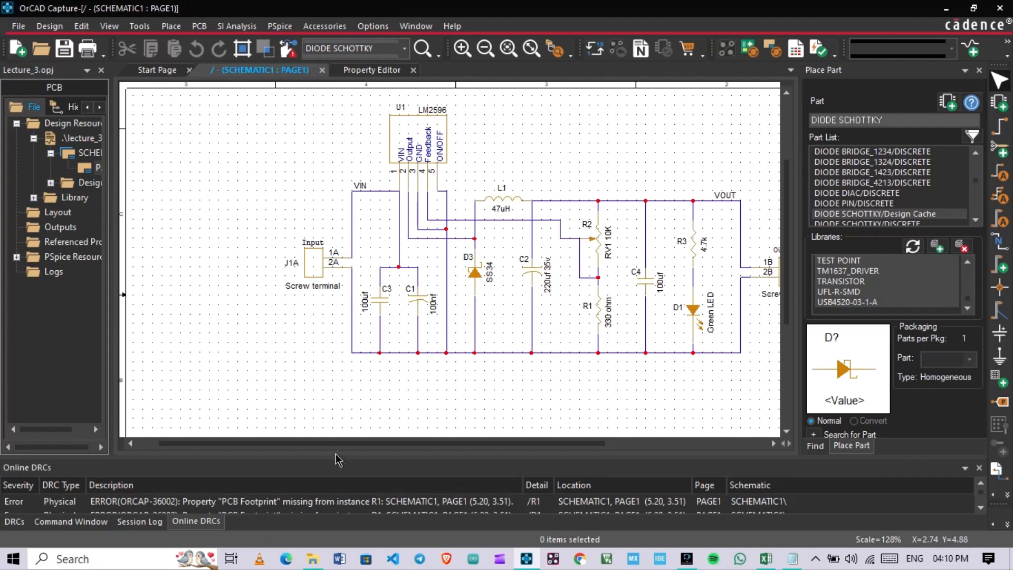
{"action": "left_click_drag", "start_coordinate": [340, 443], "coordinate": [414, 443]}
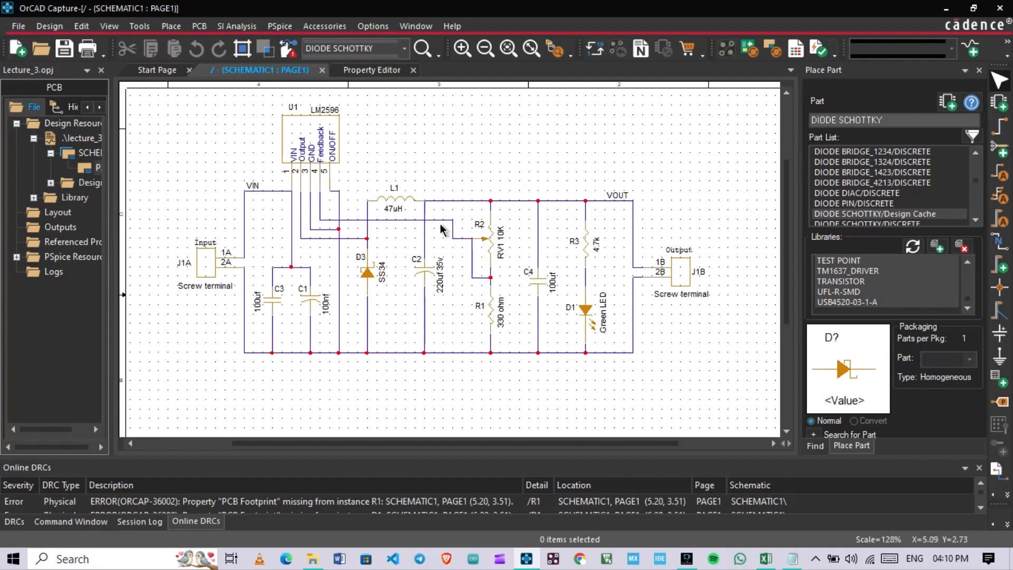
{"action": "scroll", "coordinate": [429, 262], "scroll_direction": "up", "scroll_amount": 1, "text": "ctrl"}
{"action": "scroll", "coordinate": [410, 356], "scroll_direction": "down", "scroll_amount": 1, "text": "ctrl"}
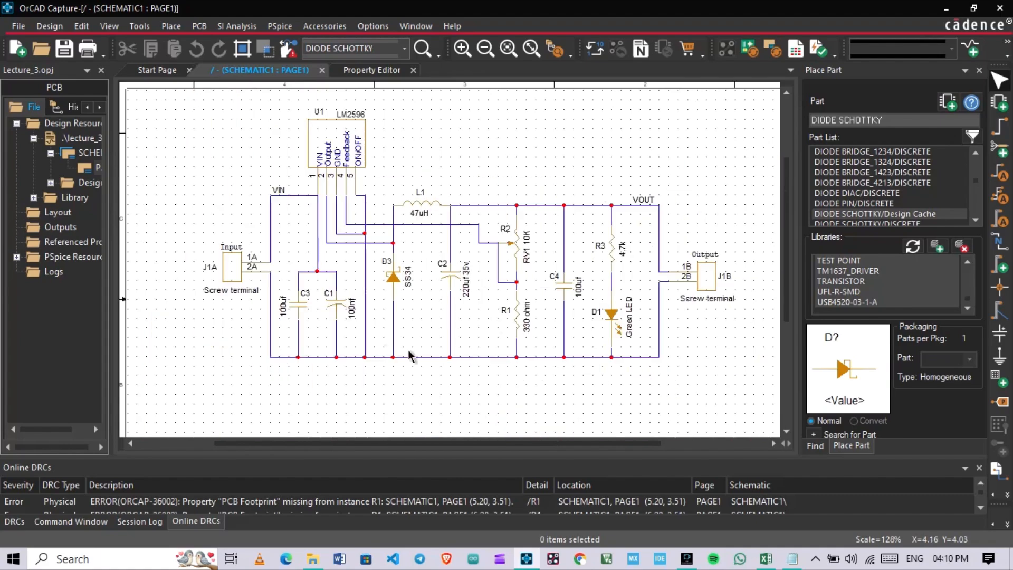